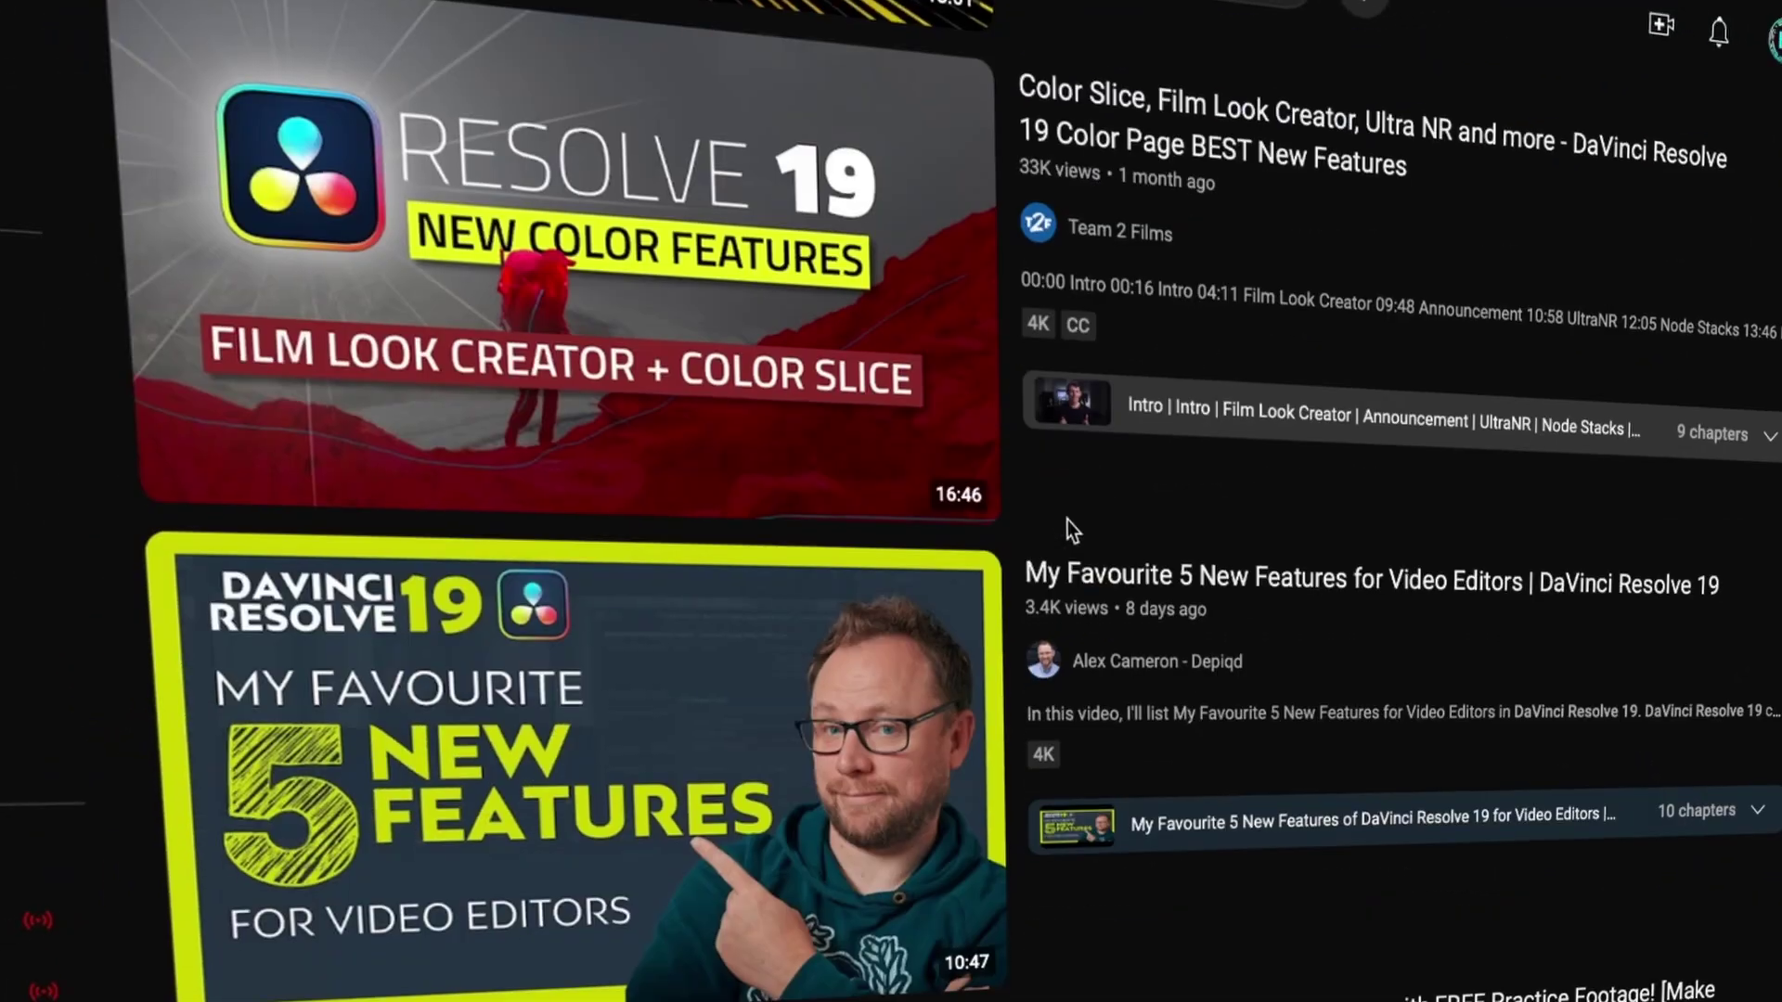
Step: Add a solid-color Background1 node to the node graph beside MediaOut1
{"action": "scroll", "coordinate": [1068, 529], "scroll_direction": "down", "scroll_amount": 3}
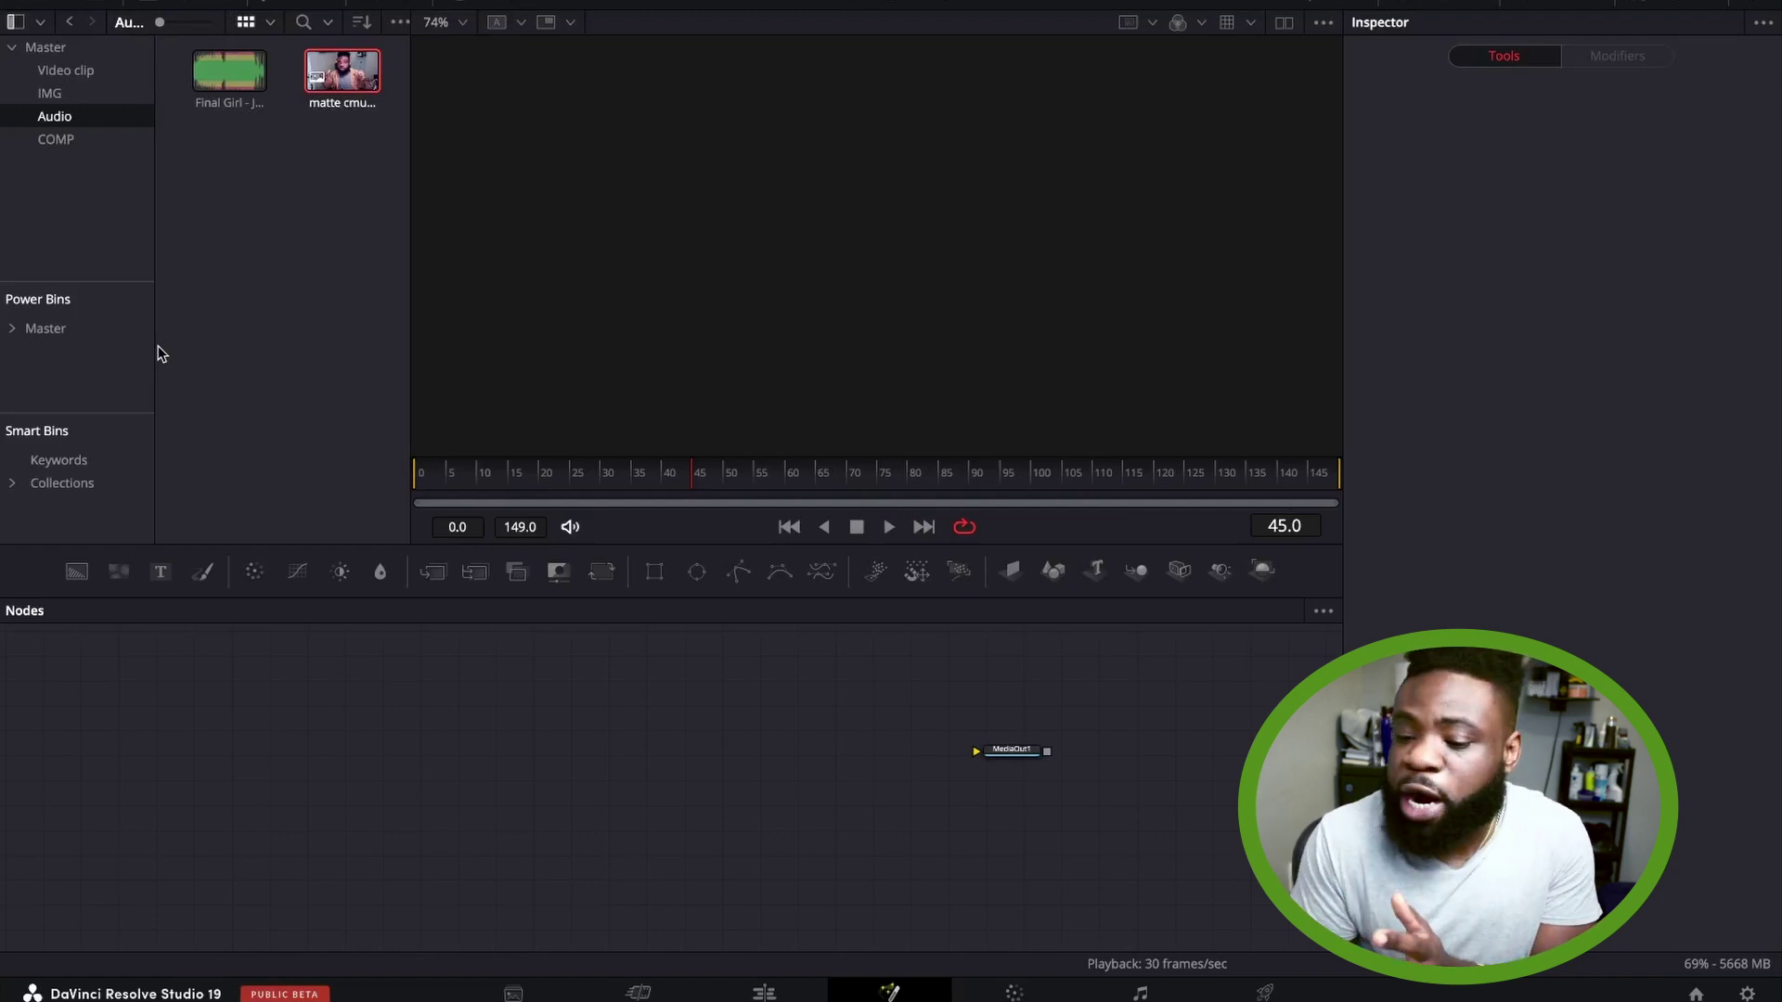
{"action": "mouse_move", "coordinate": [77, 574]}
{"action": "left_mouse_down"}
{"action": "mouse_move", "coordinate": [229, 723]}
{"action": "mouse_move", "coordinate": [521, 795]}
{"action": "mouse_move", "coordinate": [581, 768]}
{"action": "left_mouse_up"}
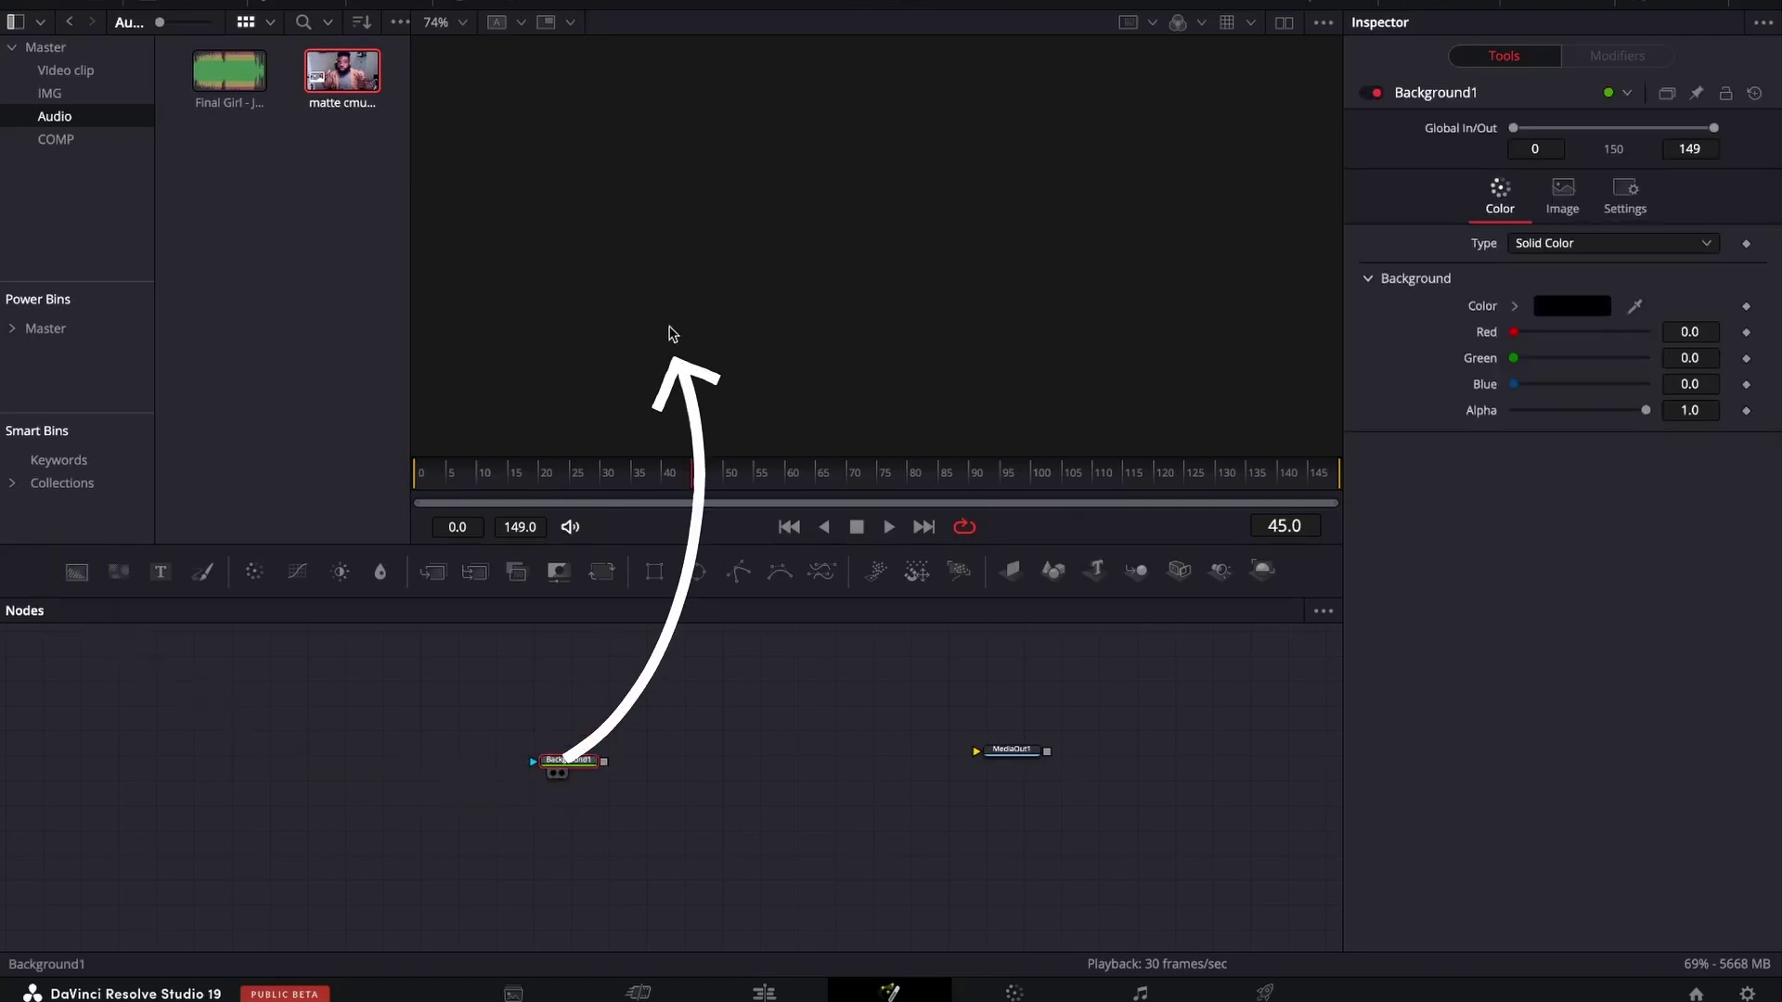
Step: View Background1, try an Ellipse mask, then delete Ellipse1 so it stays unmasked
{"action": "key", "text": "1"}
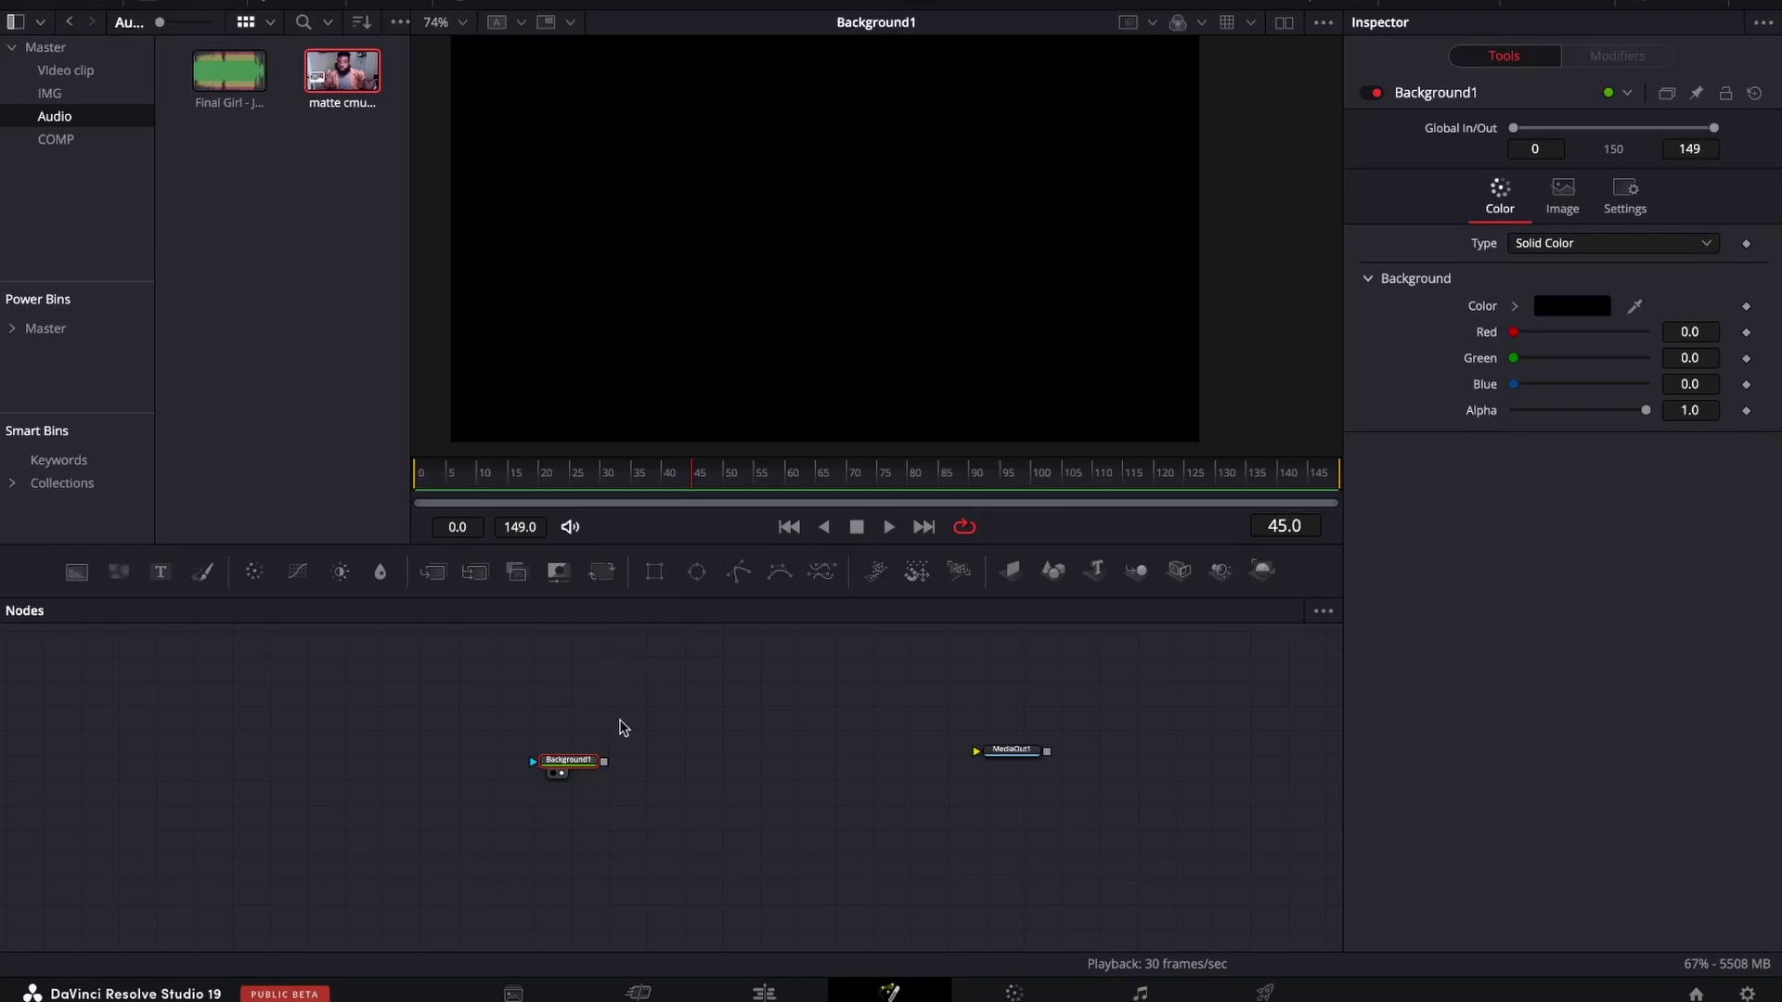
{"action": "left_click", "coordinate": [697, 576]}
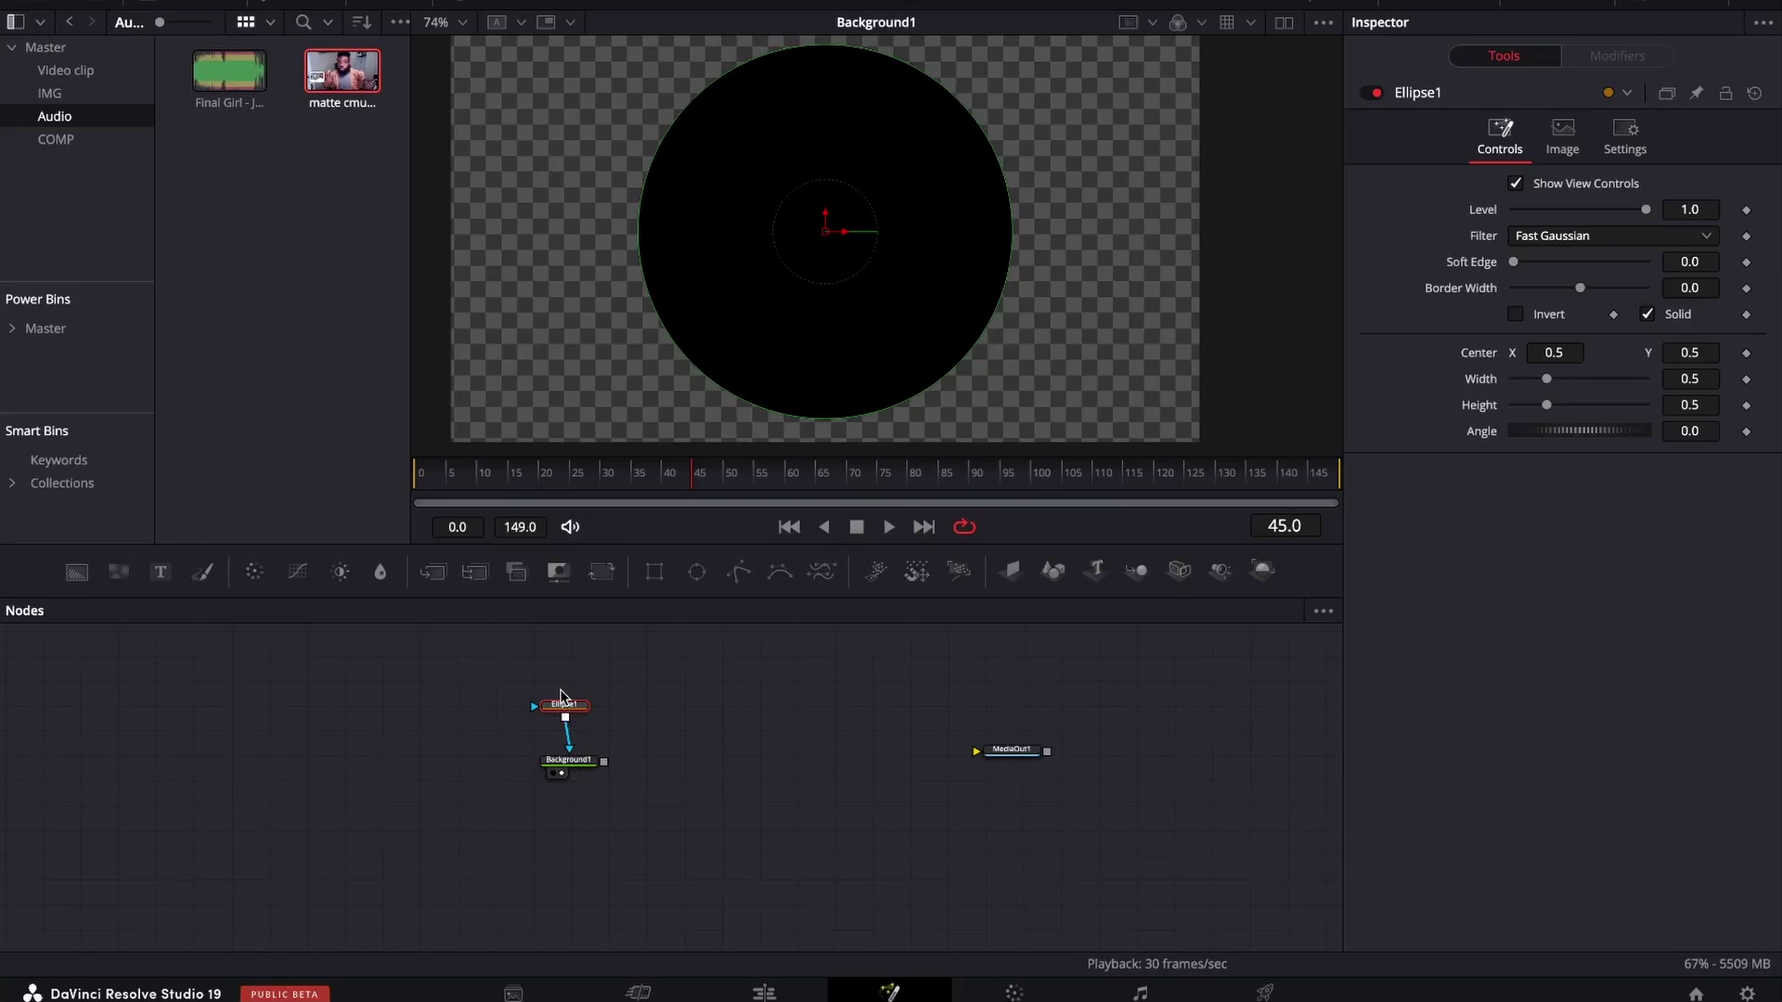
{"action": "key", "text": "Delete"}
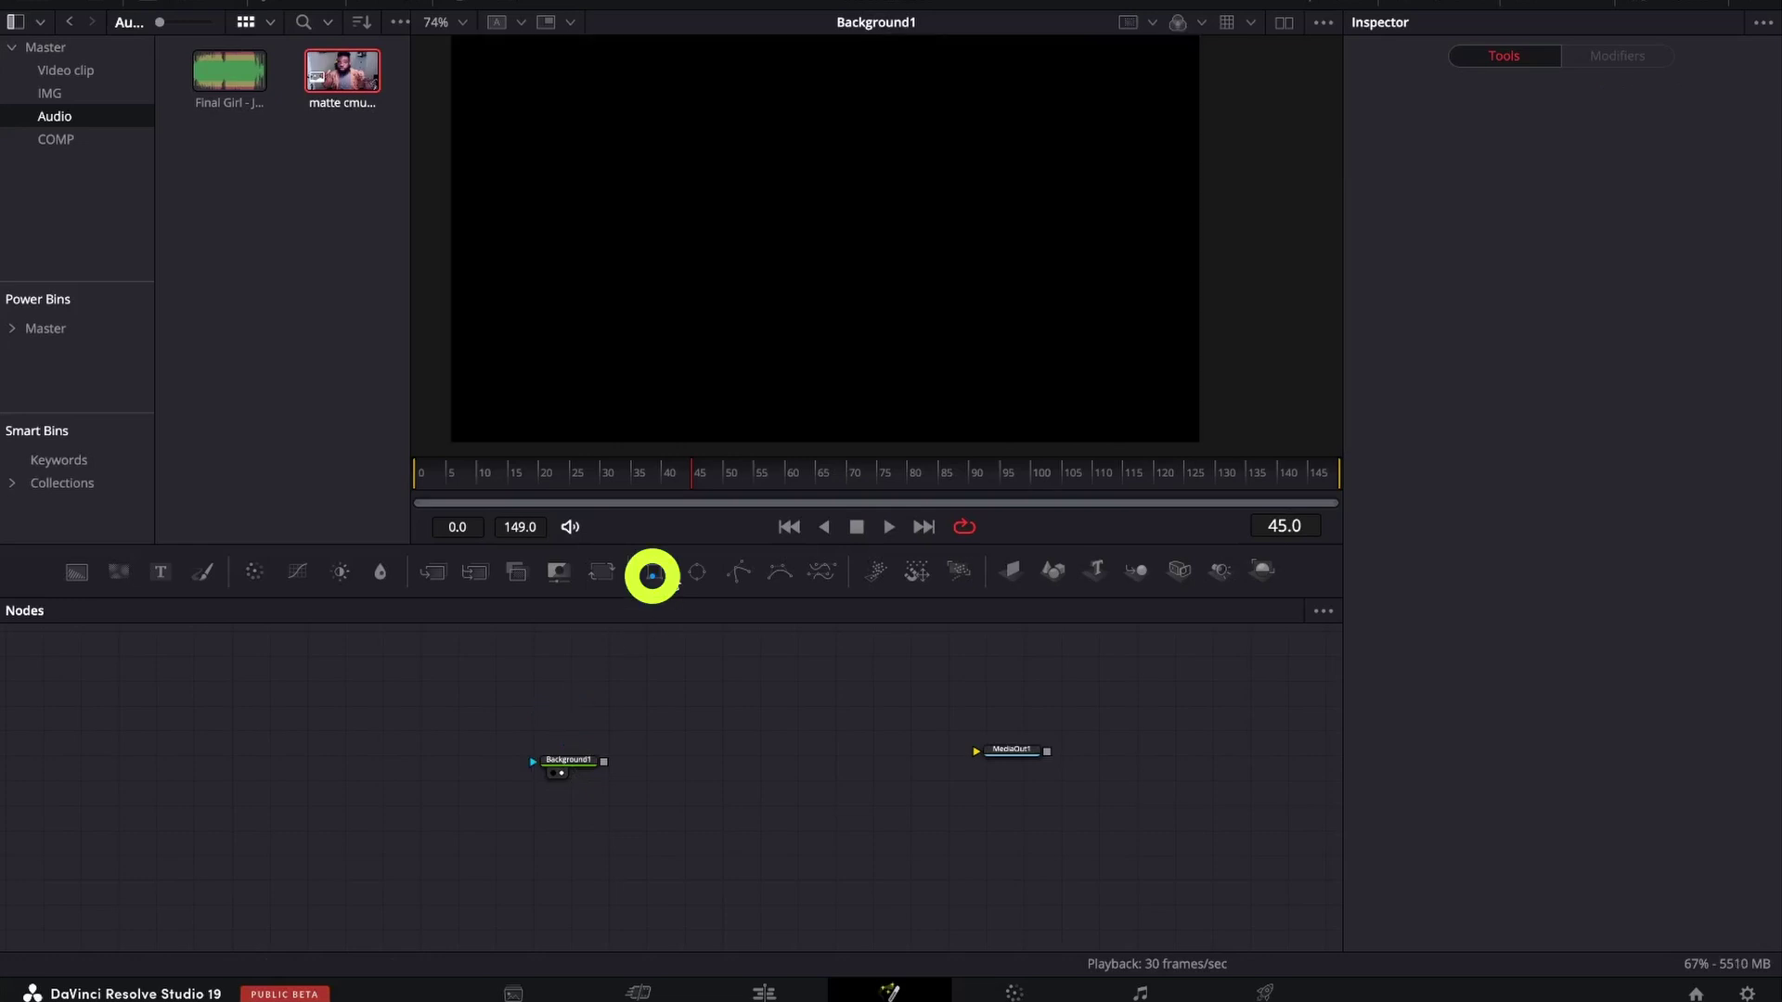
Step: Connect Rectangle1 as Background1's mask, sized to width 0.488 and height 0.52
{"action": "left_click", "coordinate": [653, 575]}
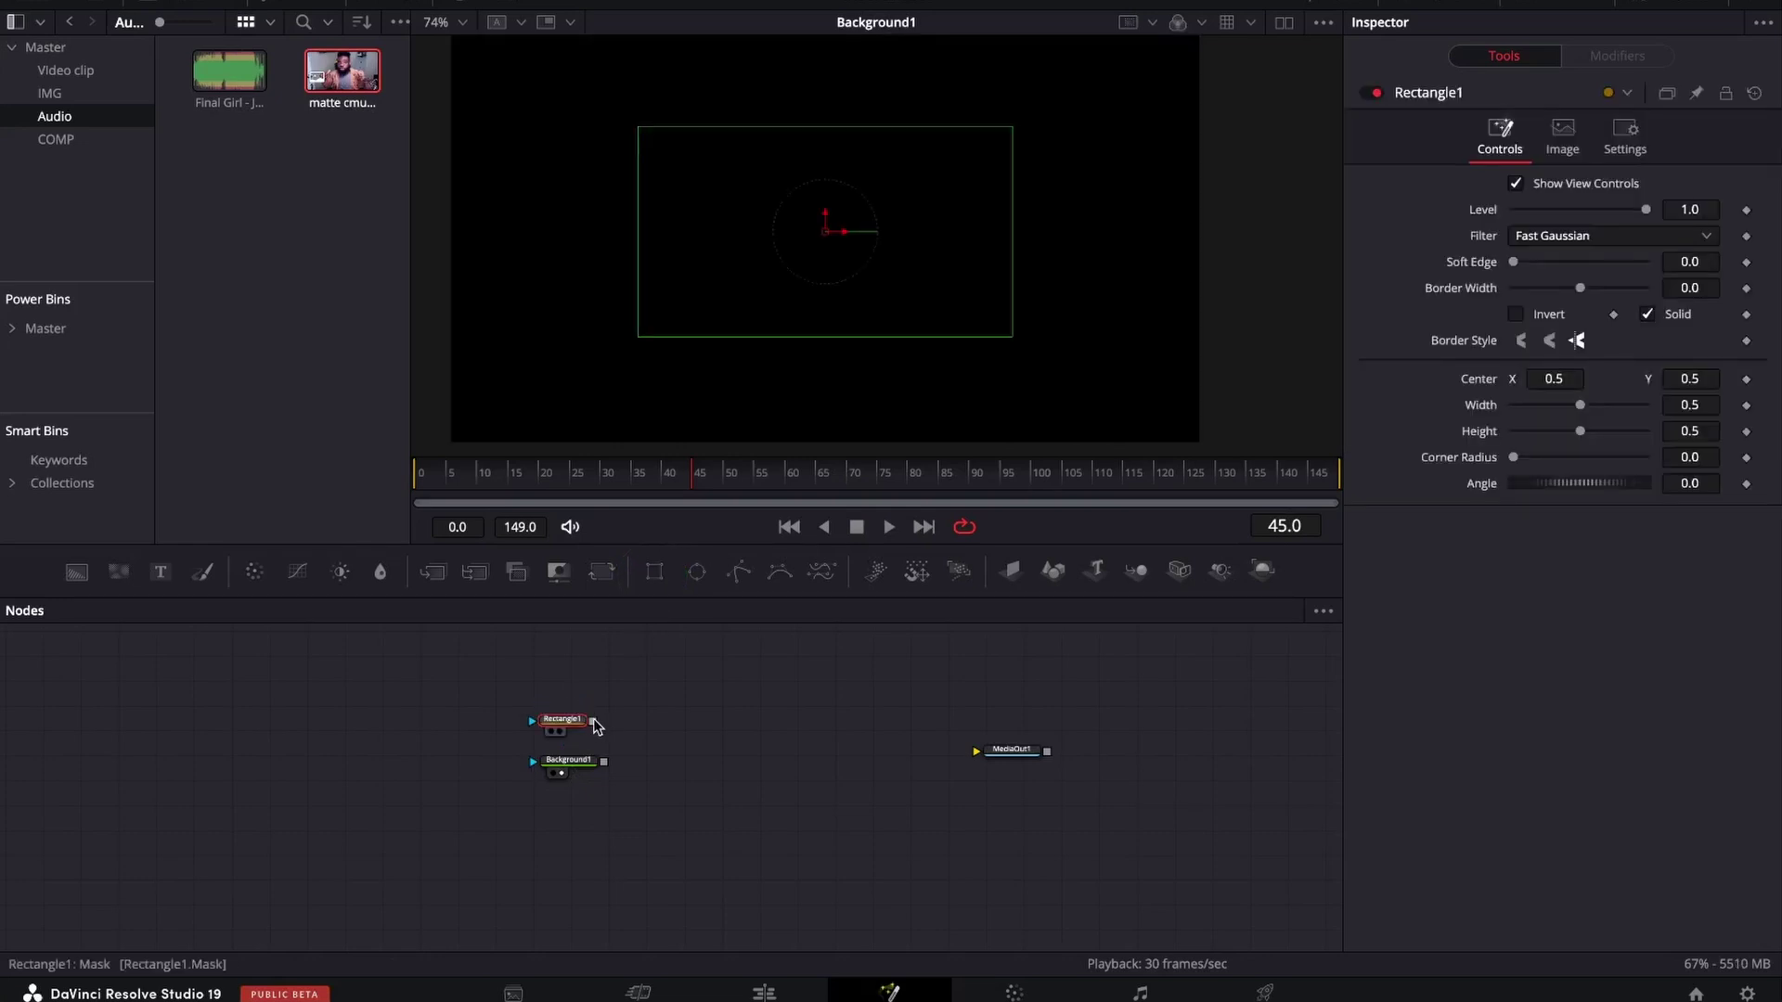
{"action": "left_click_drag", "start_coordinate": [595, 723], "coordinate": [568, 756]}
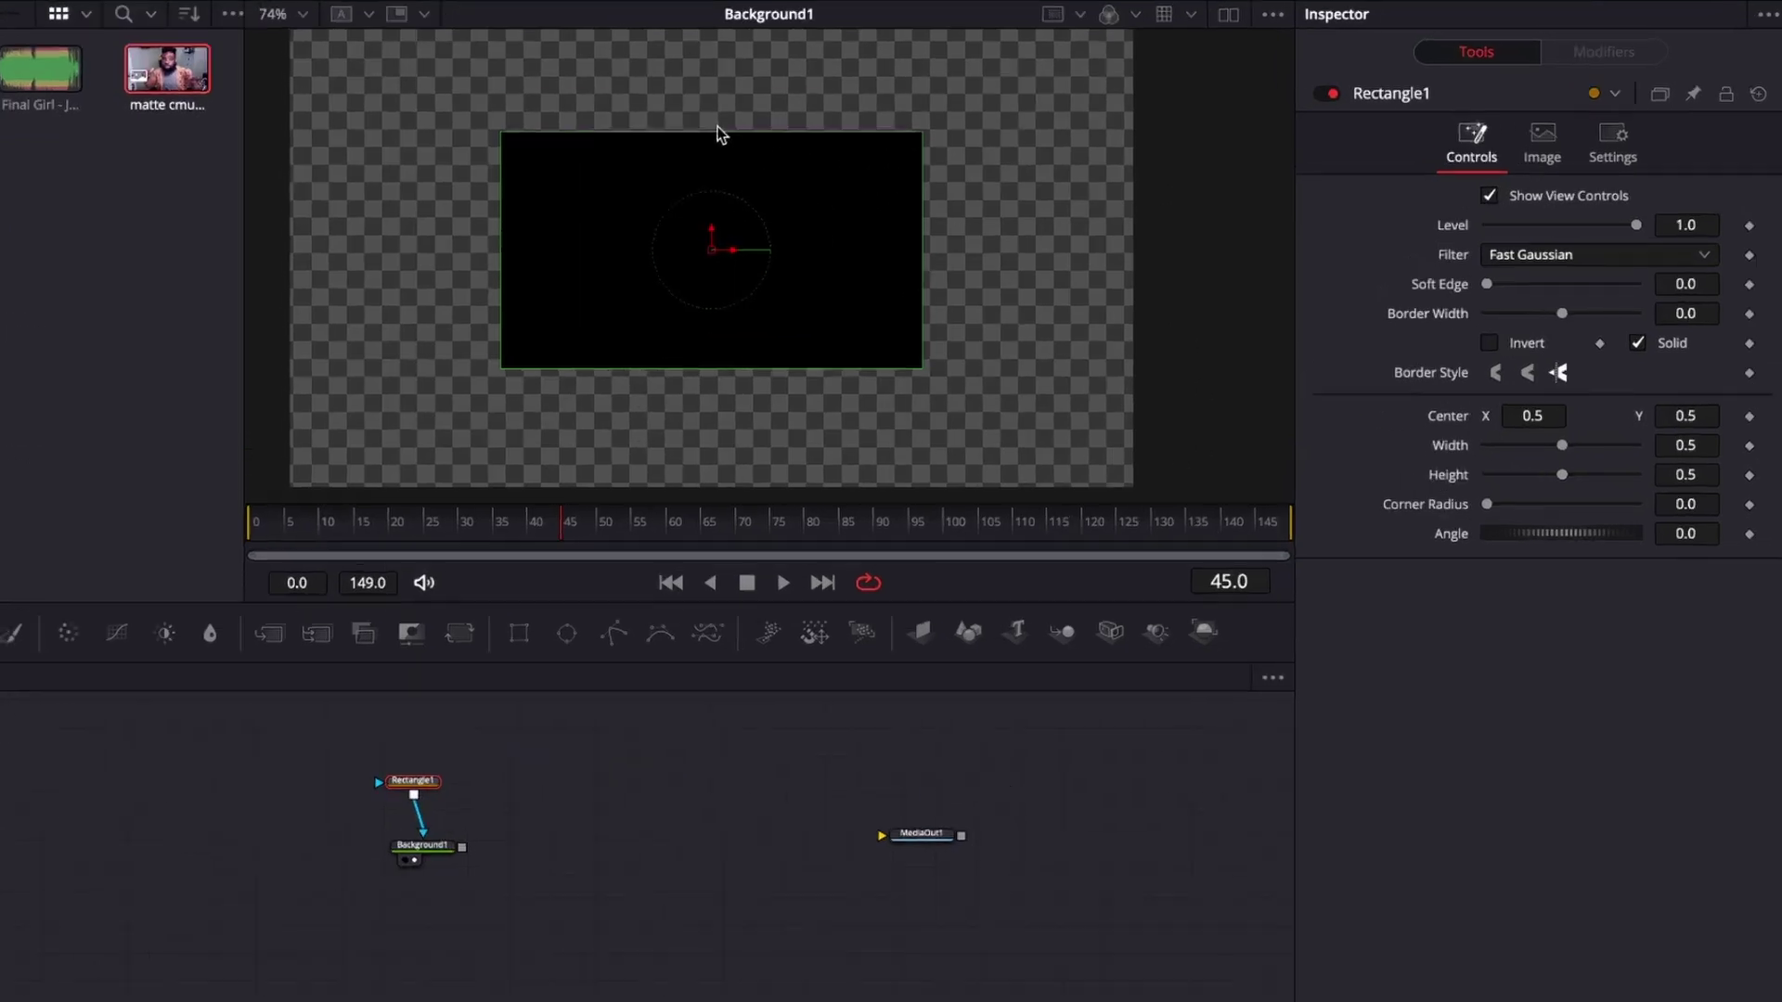
{"action": "left_click_drag", "start_coordinate": [835, 130], "coordinate": [887, 126]}
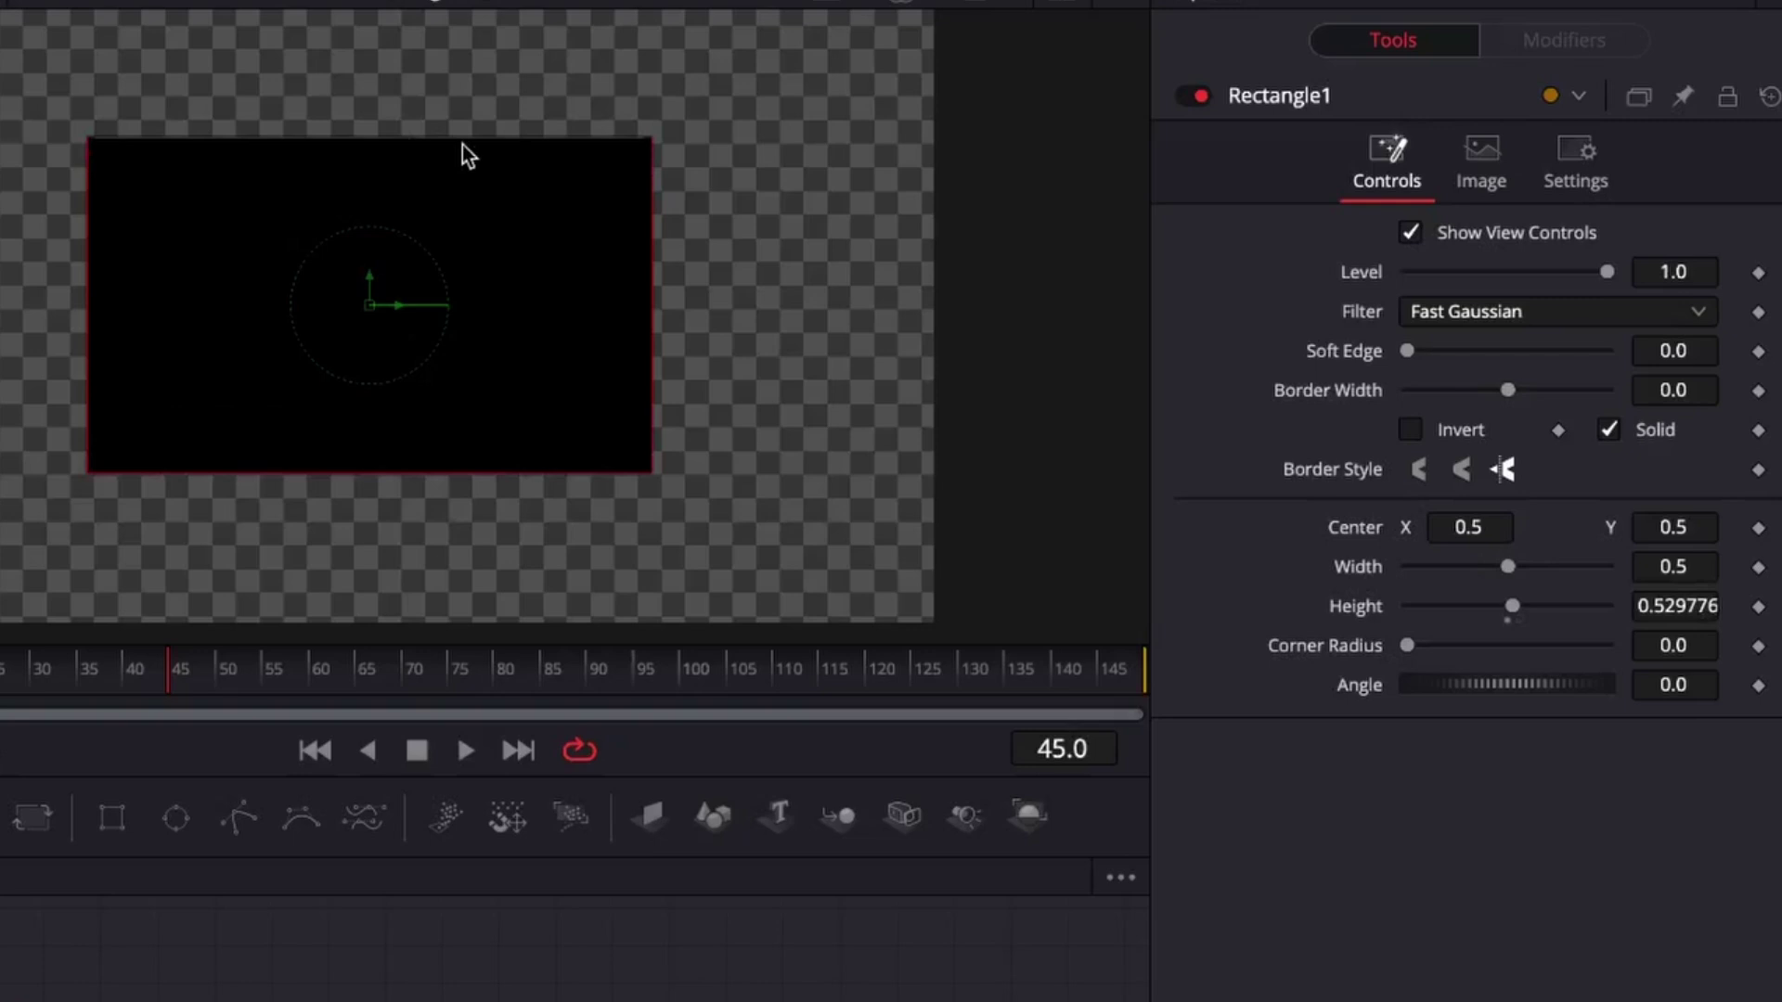
{"action": "mouse_move", "coordinate": [1513, 608]}
{"action": "left_mouse_down"}
{"action": "mouse_move", "coordinate": [1481, 607]}
{"action": "mouse_move", "coordinate": [1511, 607]}
{"action": "left_mouse_up"}
{"action": "mouse_move", "coordinate": [644, 310]}
{"action": "left_mouse_down"}
{"action": "mouse_move", "coordinate": [547, 315]}
{"action": "mouse_move", "coordinate": [678, 314]}
{"action": "left_mouse_up"}
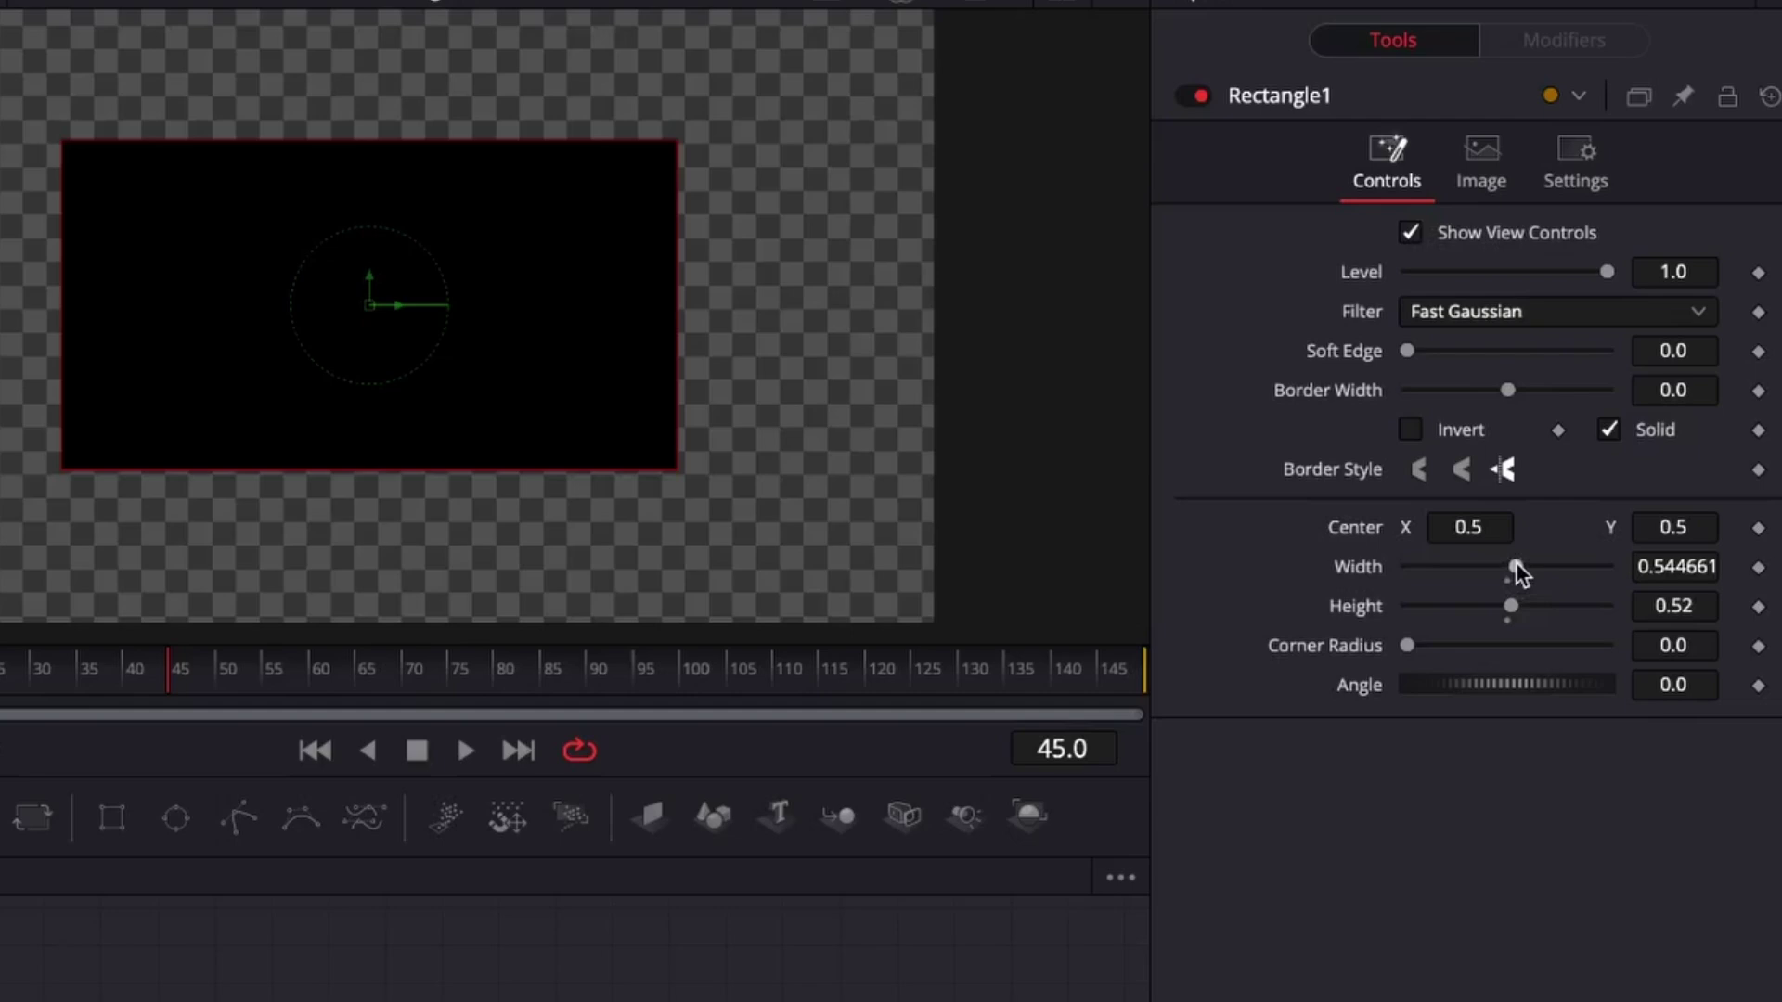
{"action": "mouse_move", "coordinate": [1516, 566]}
{"action": "left_mouse_down"}
{"action": "mouse_move", "coordinate": [1479, 568]}
{"action": "mouse_move", "coordinate": [1505, 568]}
{"action": "left_mouse_up"}
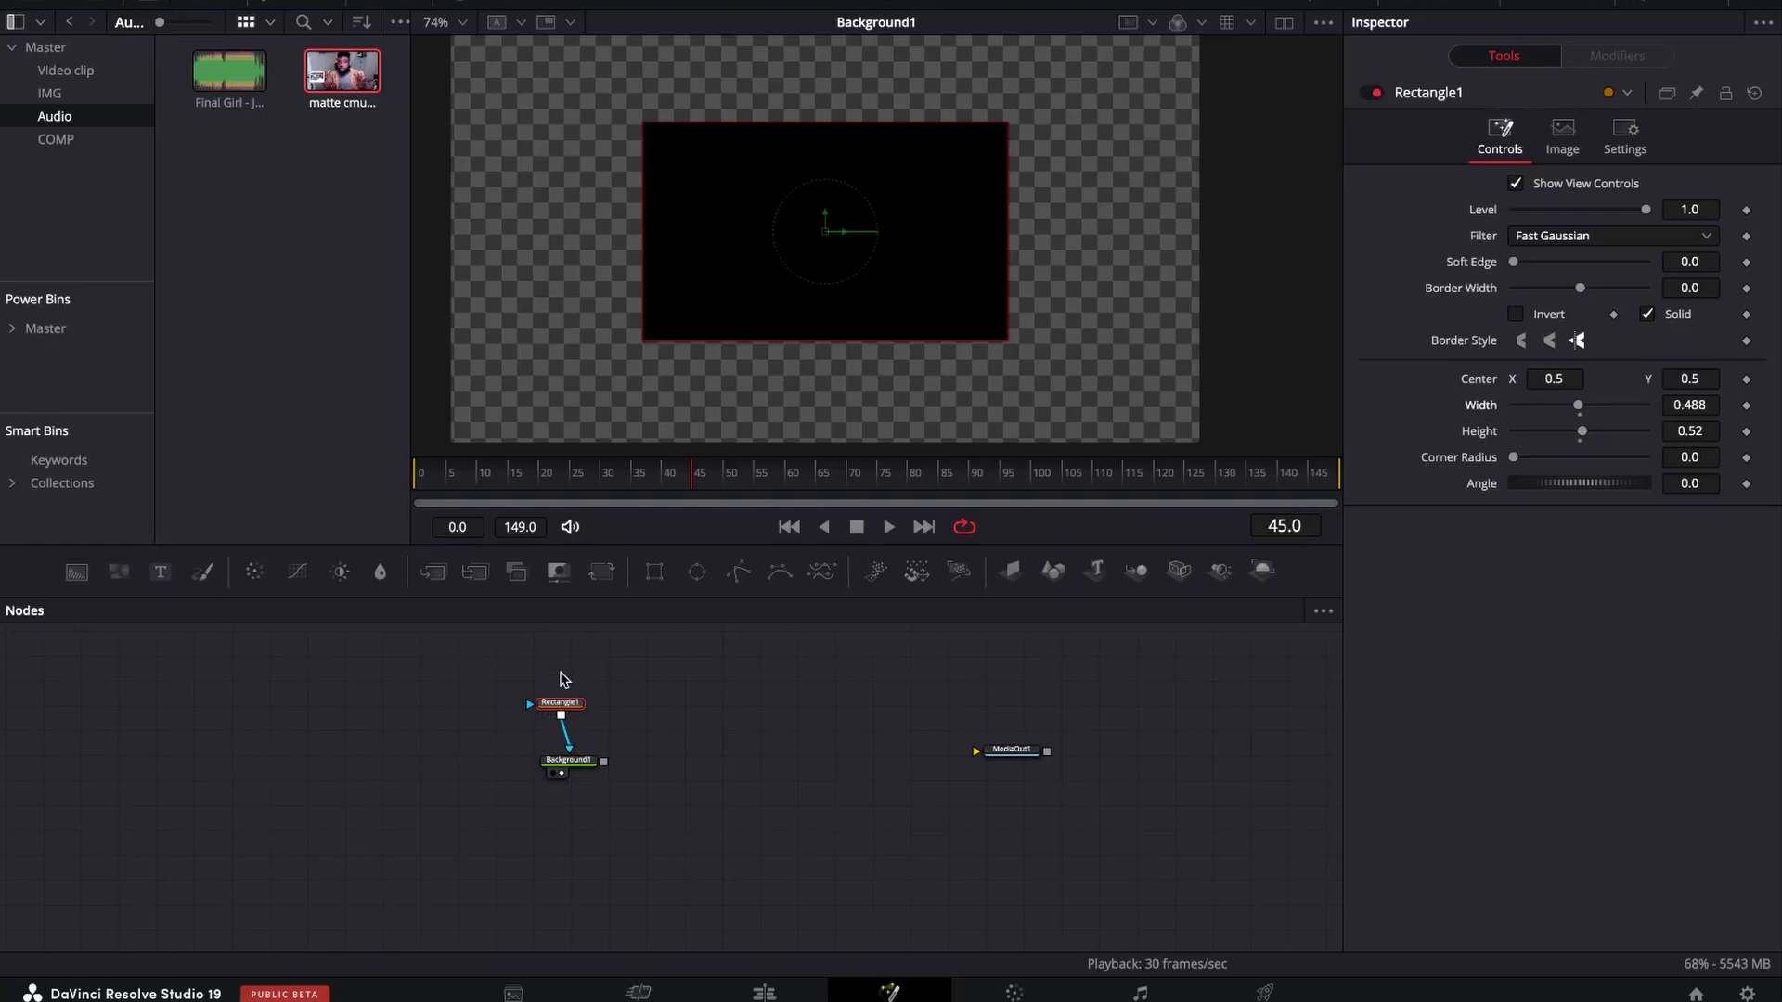
{"action": "left_click_drag", "start_coordinate": [569, 742], "coordinate": [573, 745]}
Step: Replace Rectangle1 with a Polygon1 node wired as Background1's mask
{"action": "key", "text": "Delete"}
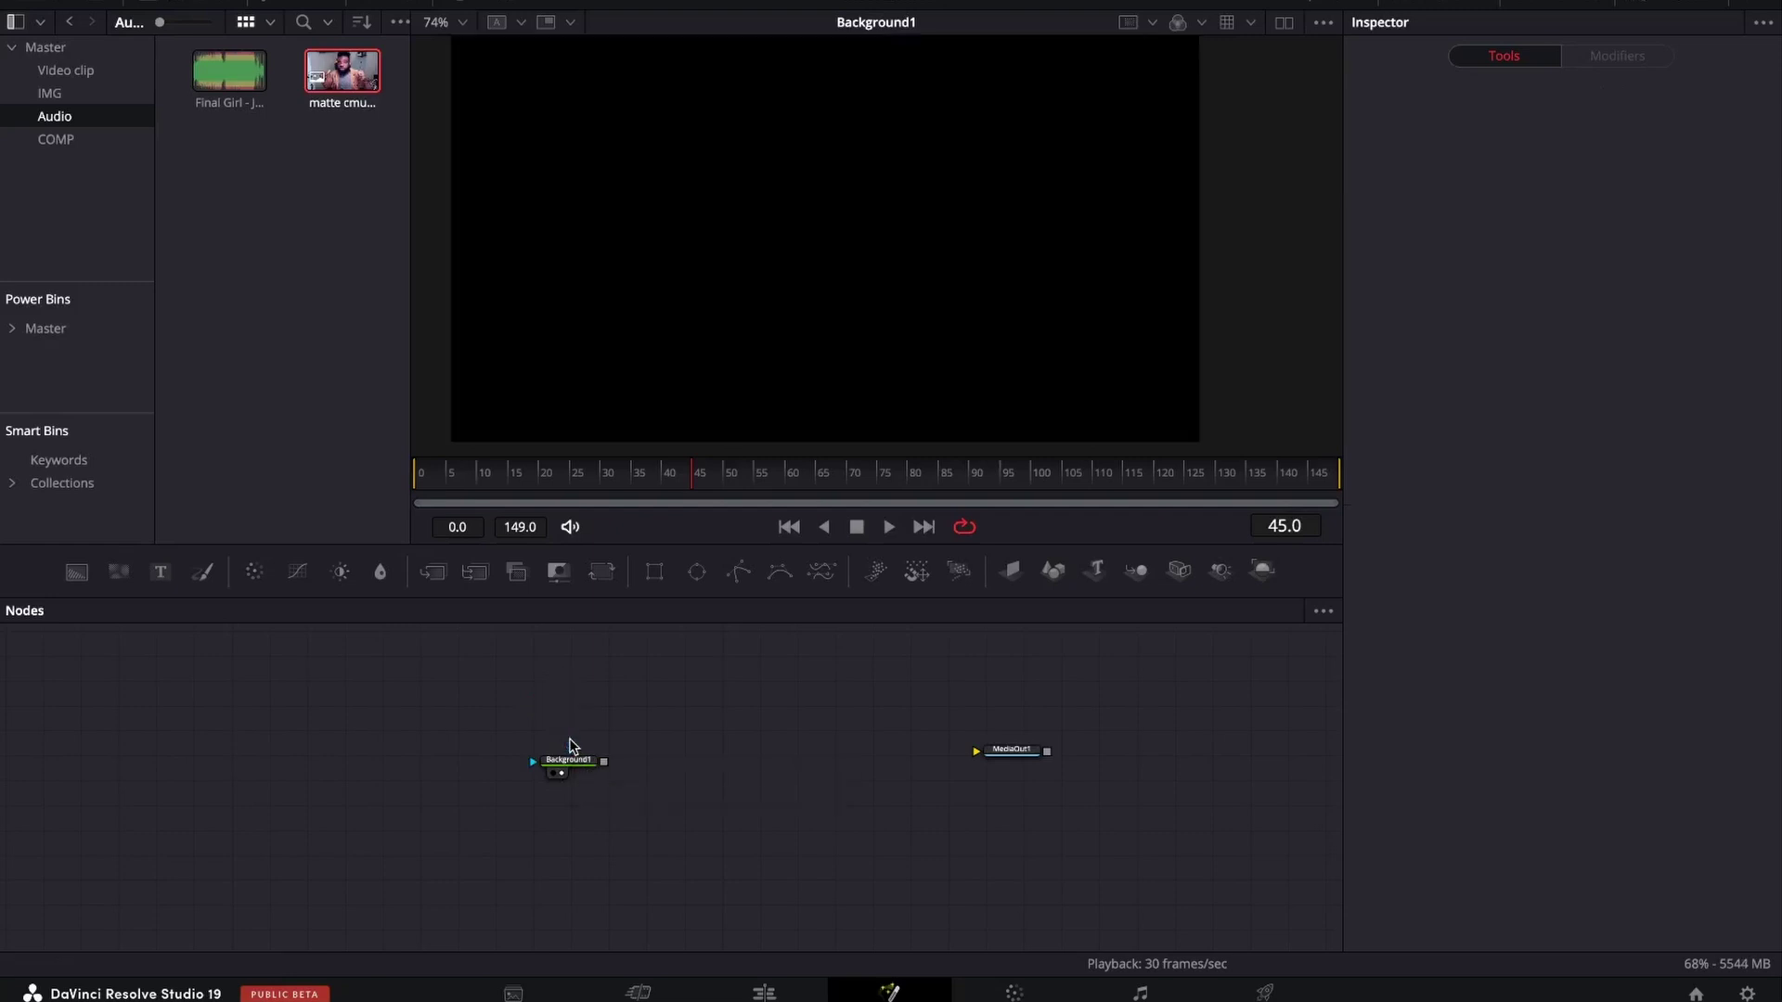
{"action": "left_click", "coordinate": [738, 576]}
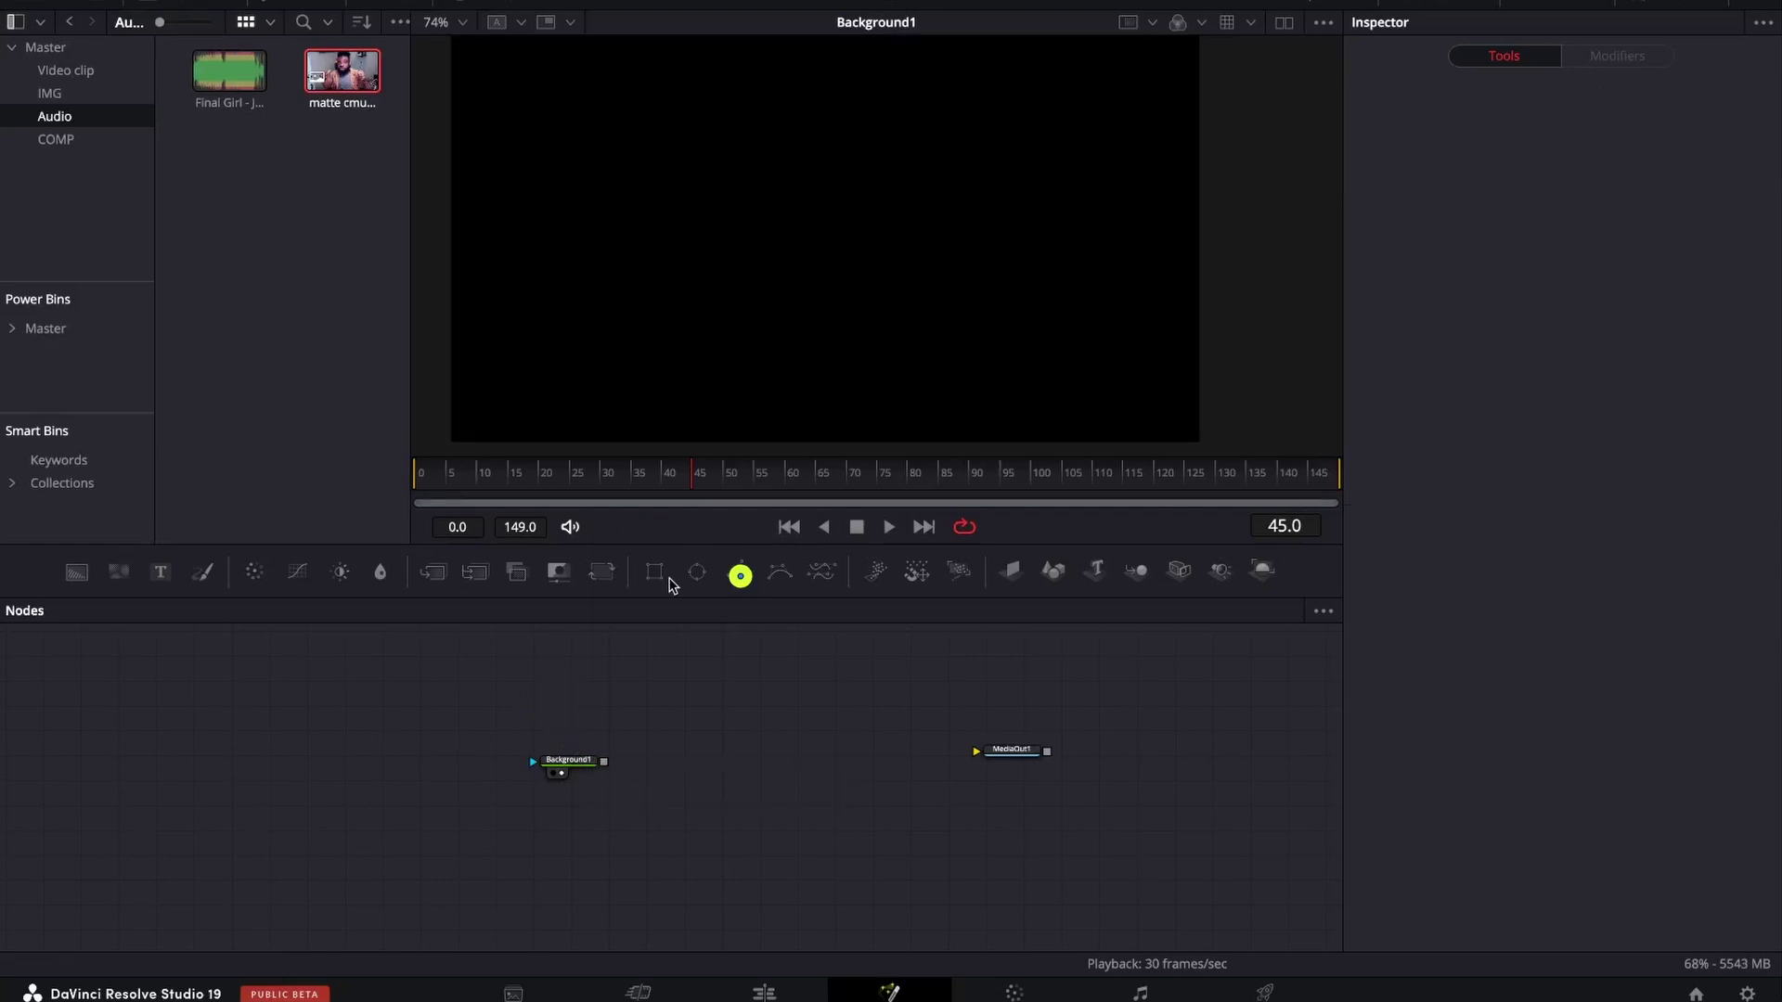
{"action": "left_click", "coordinate": [738, 576]}
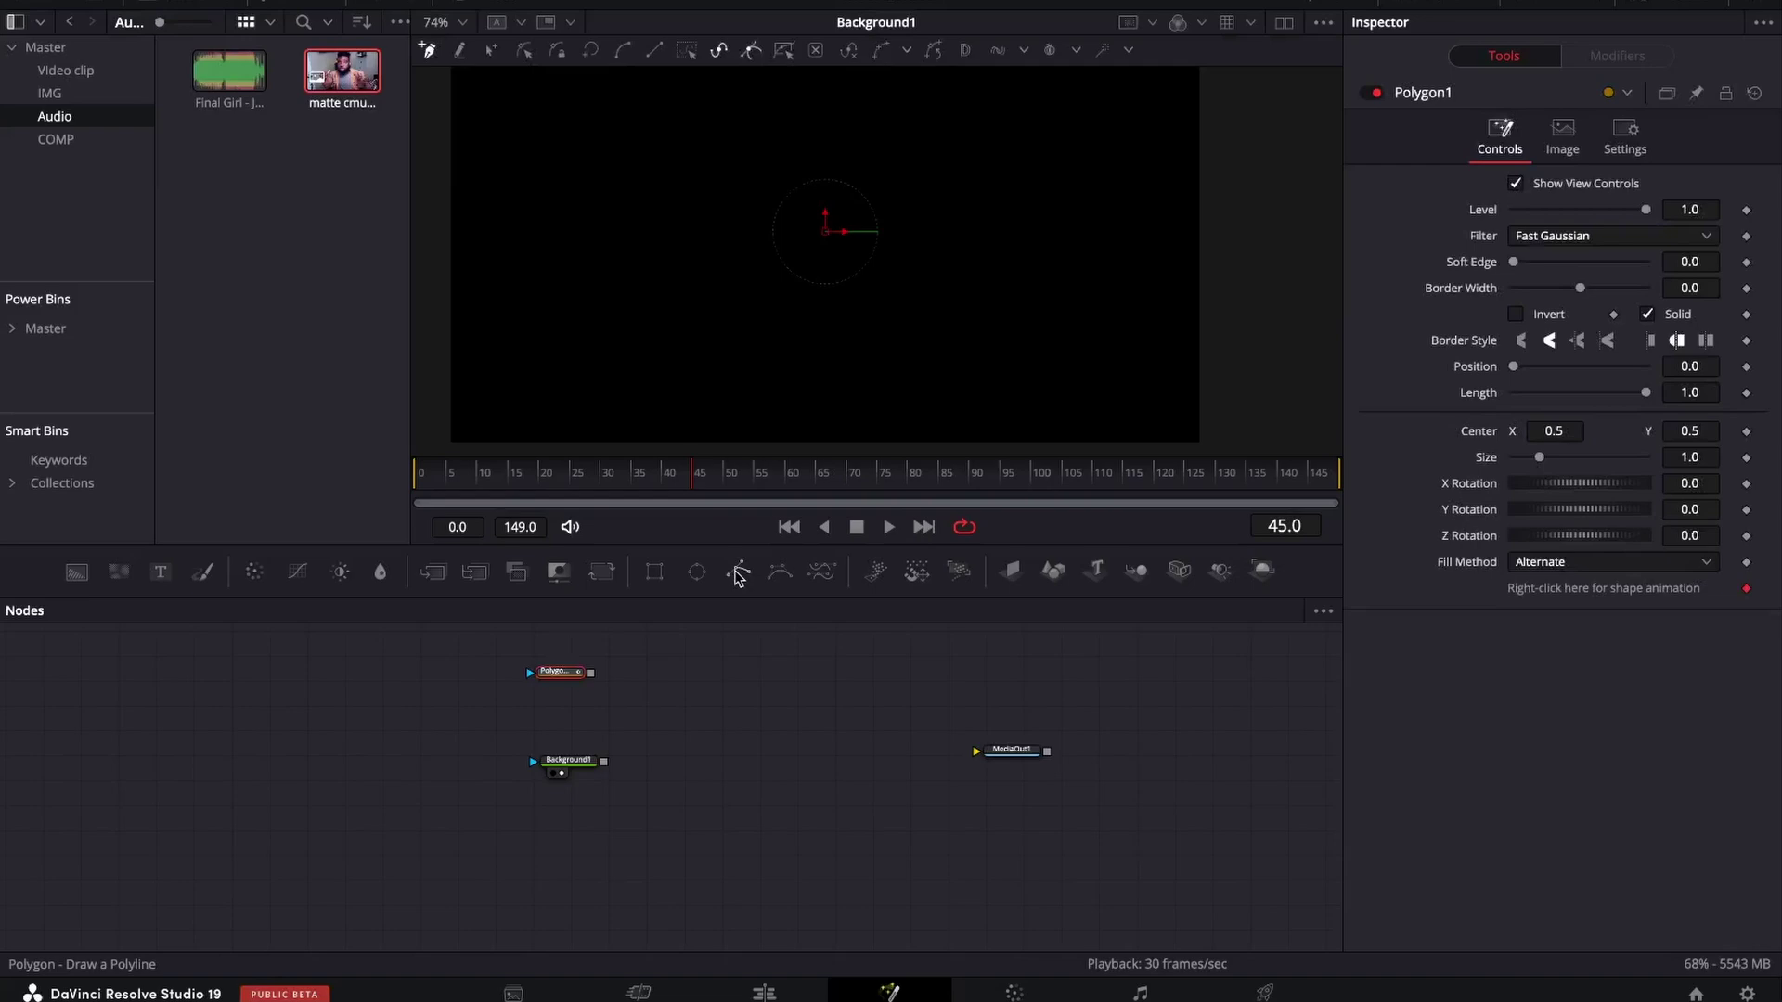
{"action": "left_click_drag", "start_coordinate": [591, 673], "coordinate": [573, 762]}
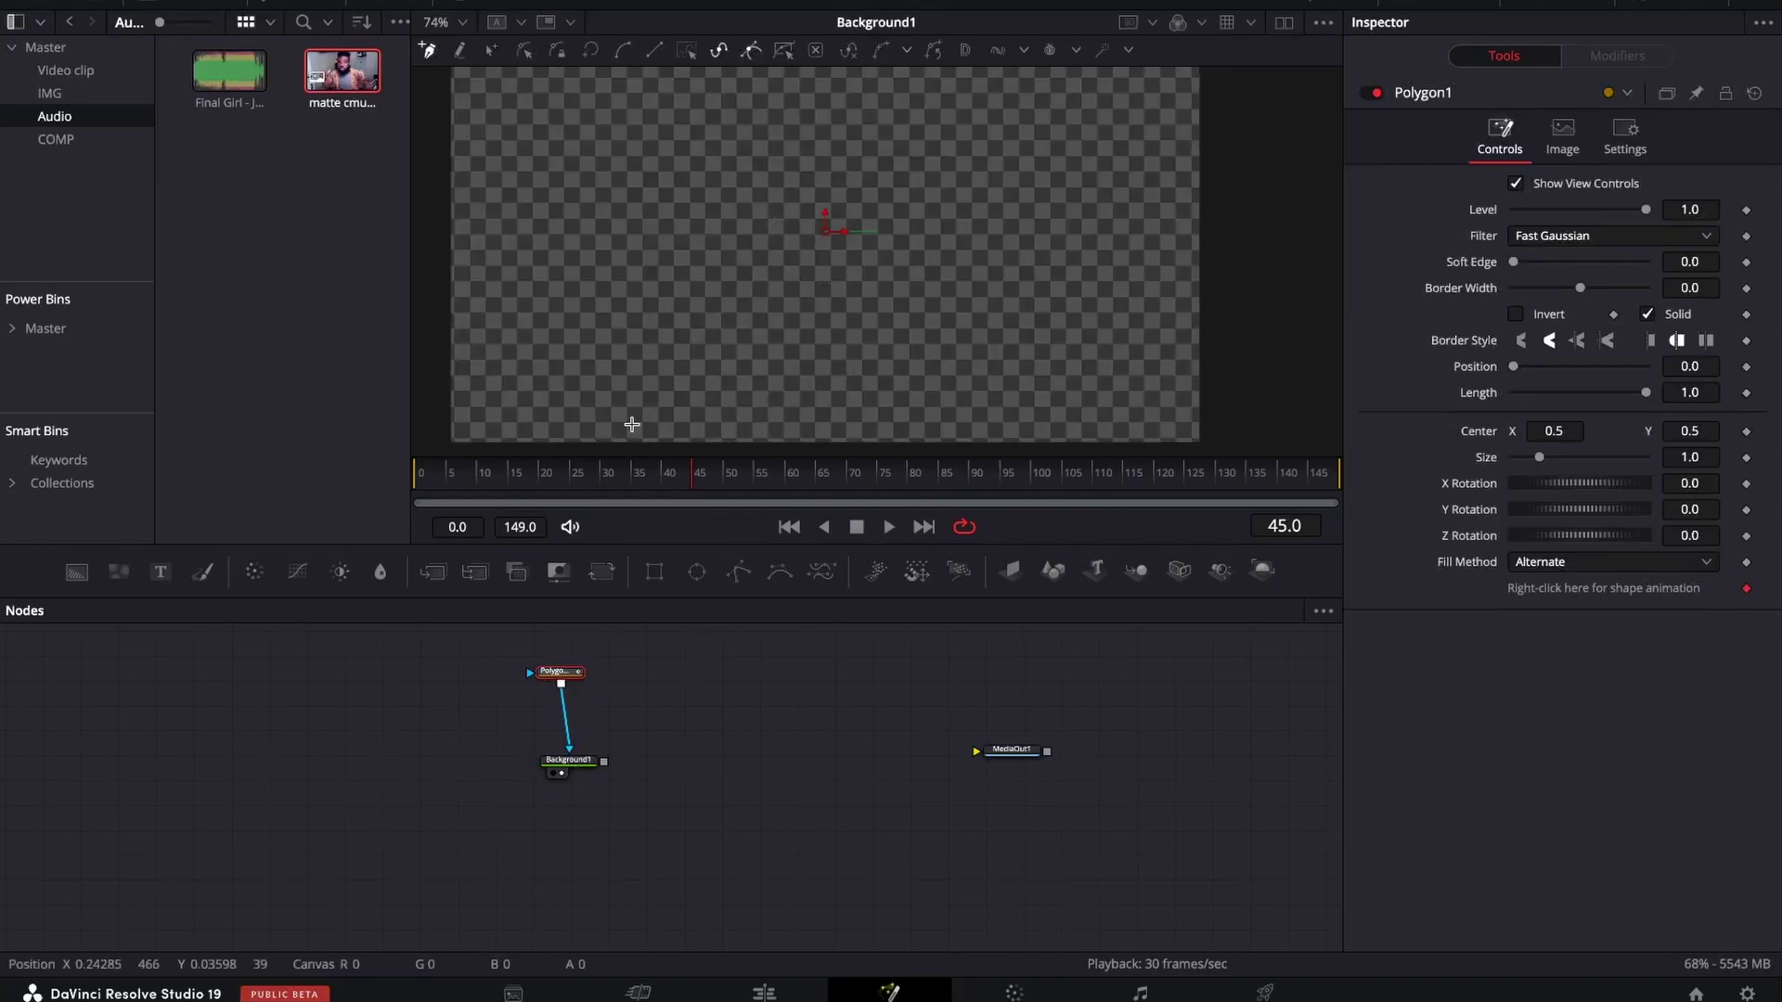
Step: Draw a closed curved polygon shape, scale it to 0.551, and move it left
{"action": "left_click", "coordinate": [668, 229]}
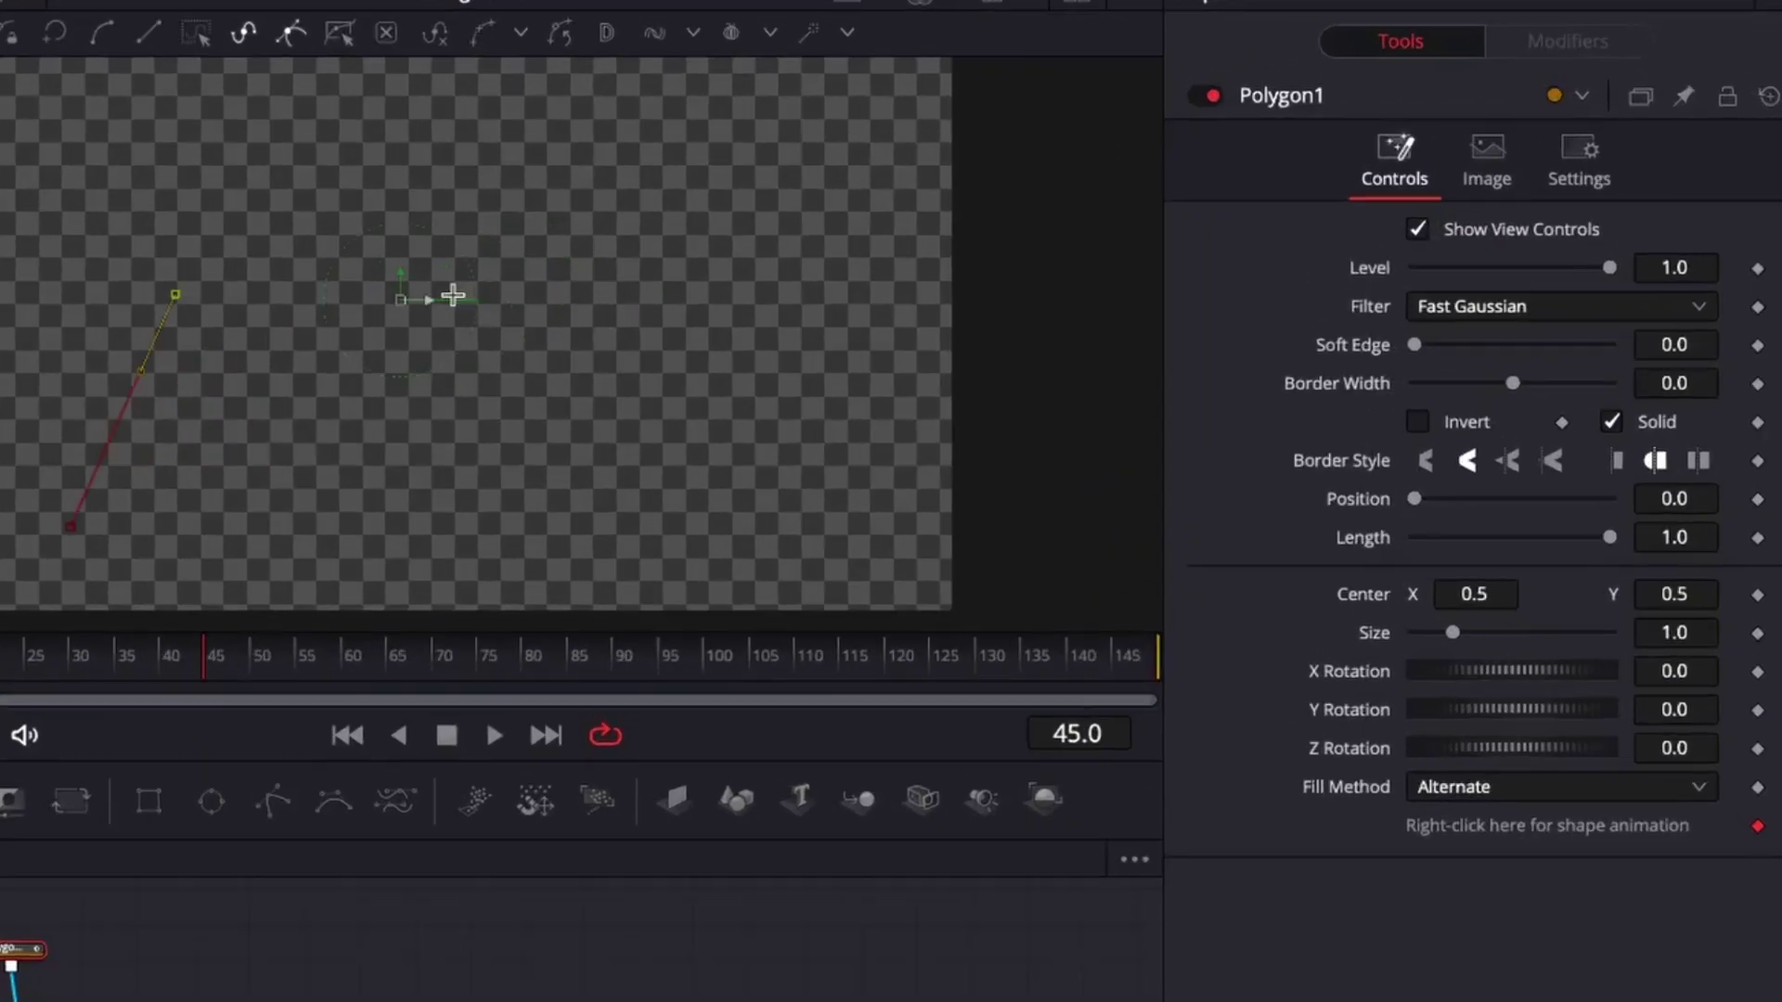
{"action": "left_click", "coordinate": [907, 223]}
{"action": "left_click_drag", "start_coordinate": [975, 300], "coordinate": [1081, 326]}
{"action": "left_click", "coordinate": [651, 522]}
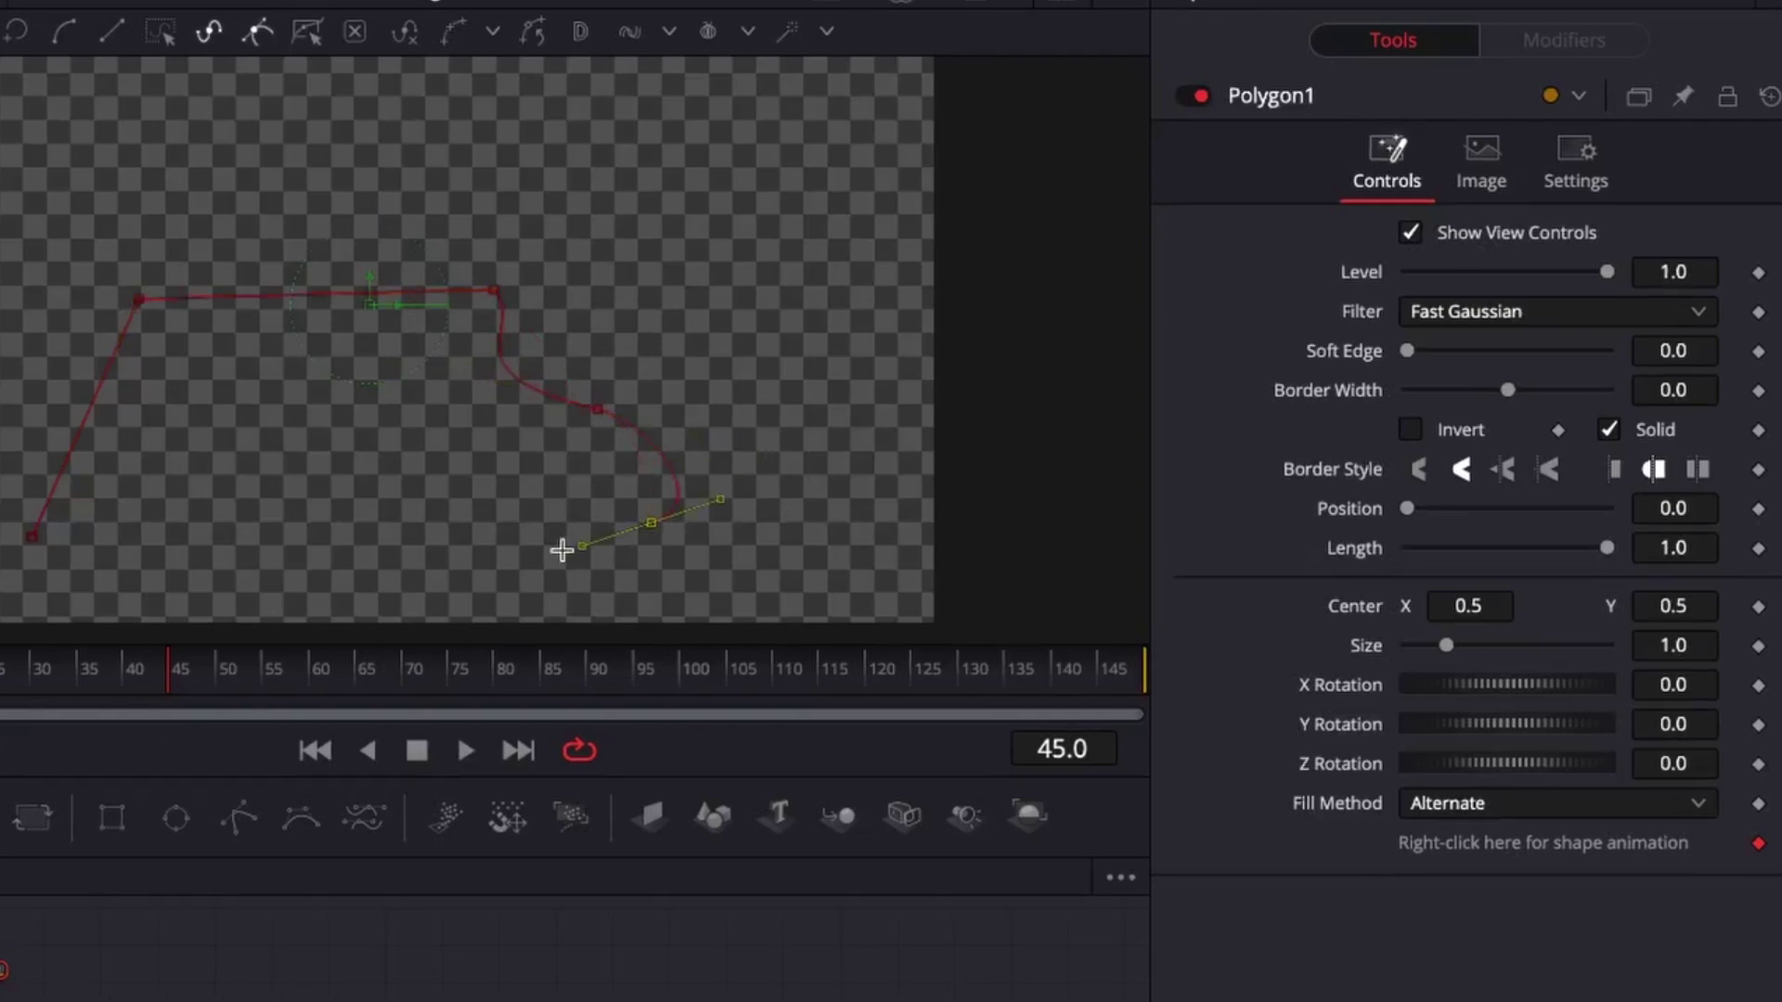
{"action": "left_click", "coordinate": [340, 479]}
{"action": "left_click_drag", "start_coordinate": [214, 523], "coordinate": [80, 497]}
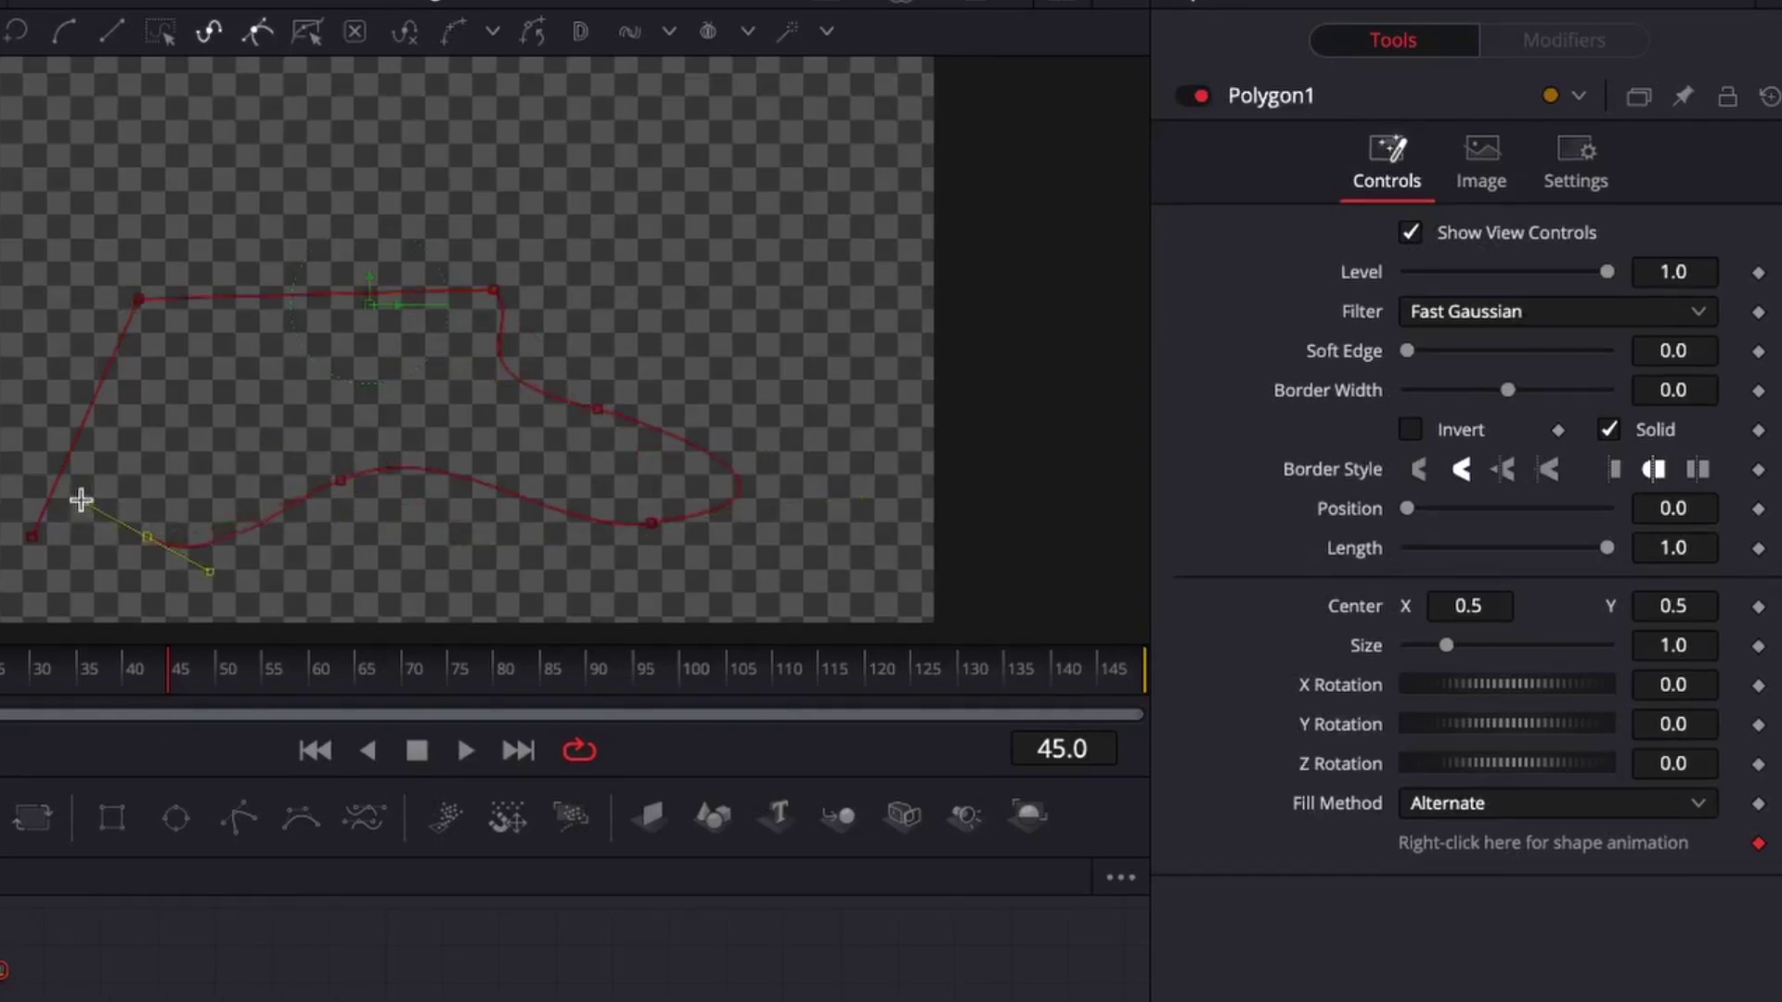
{"action": "left_click", "coordinate": [32, 537]}
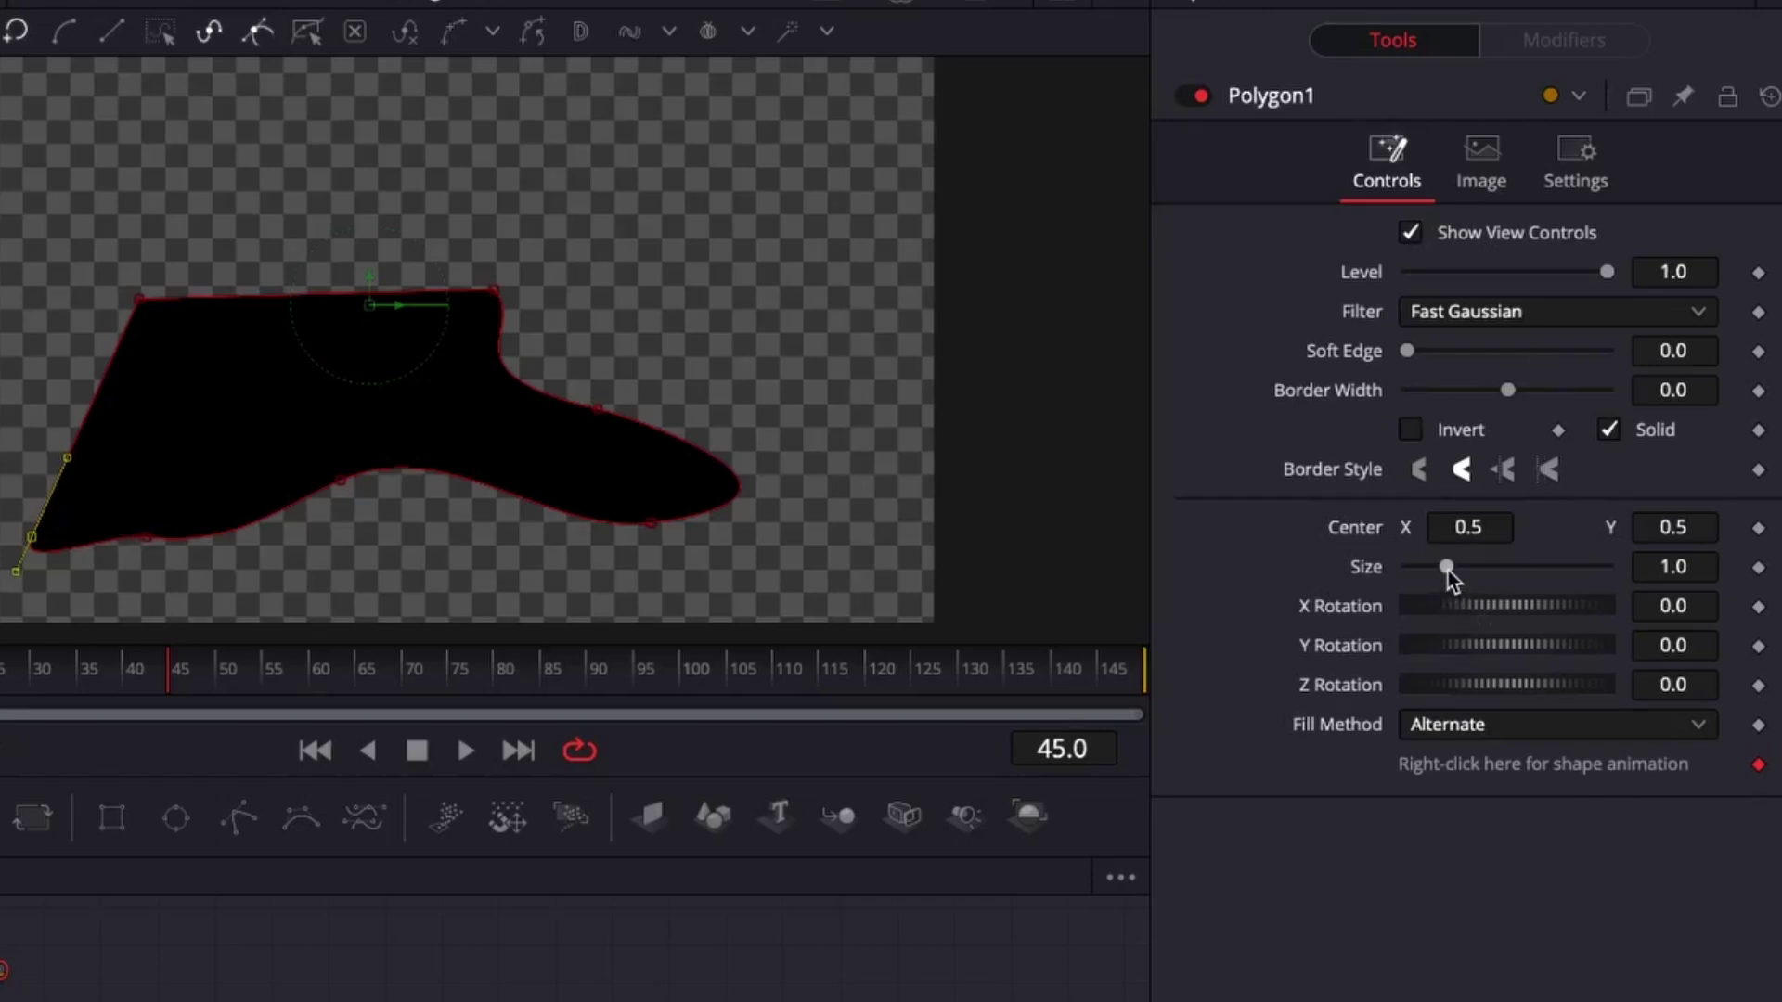
{"action": "left_click_drag", "start_coordinate": [1451, 577], "coordinate": [1429, 577]}
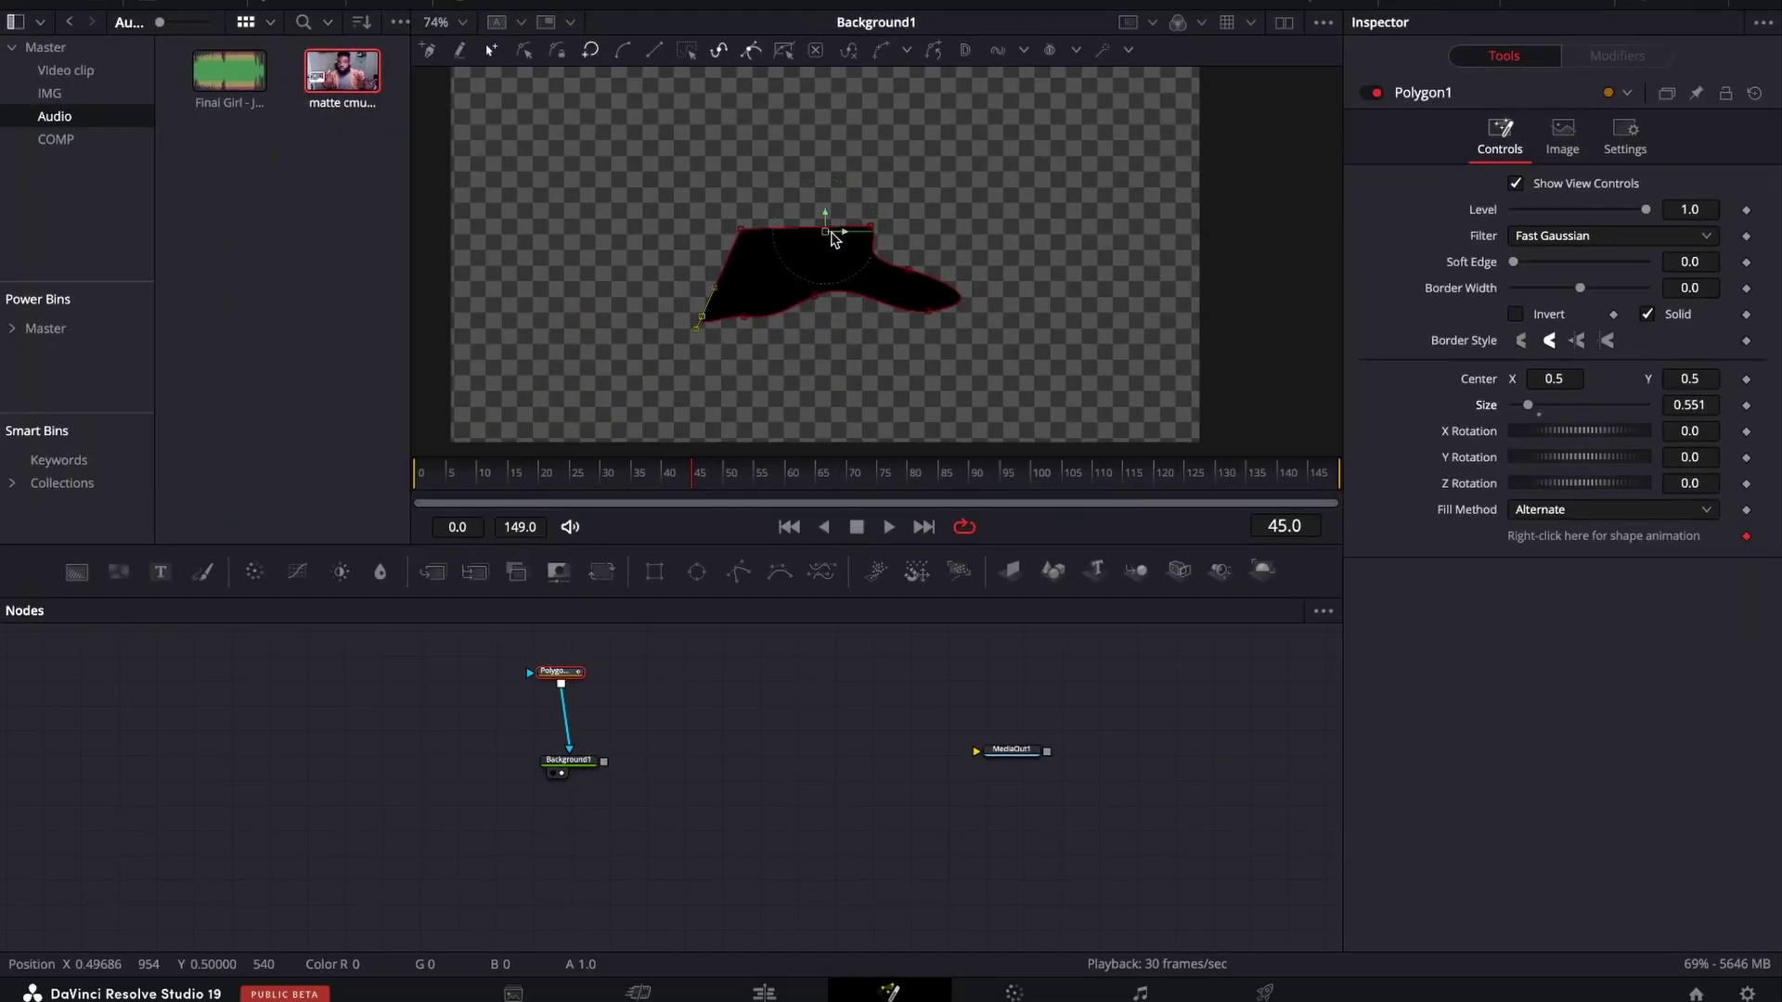
{"action": "left_click_drag", "start_coordinate": [371, 308], "coordinate": [22, 308]}
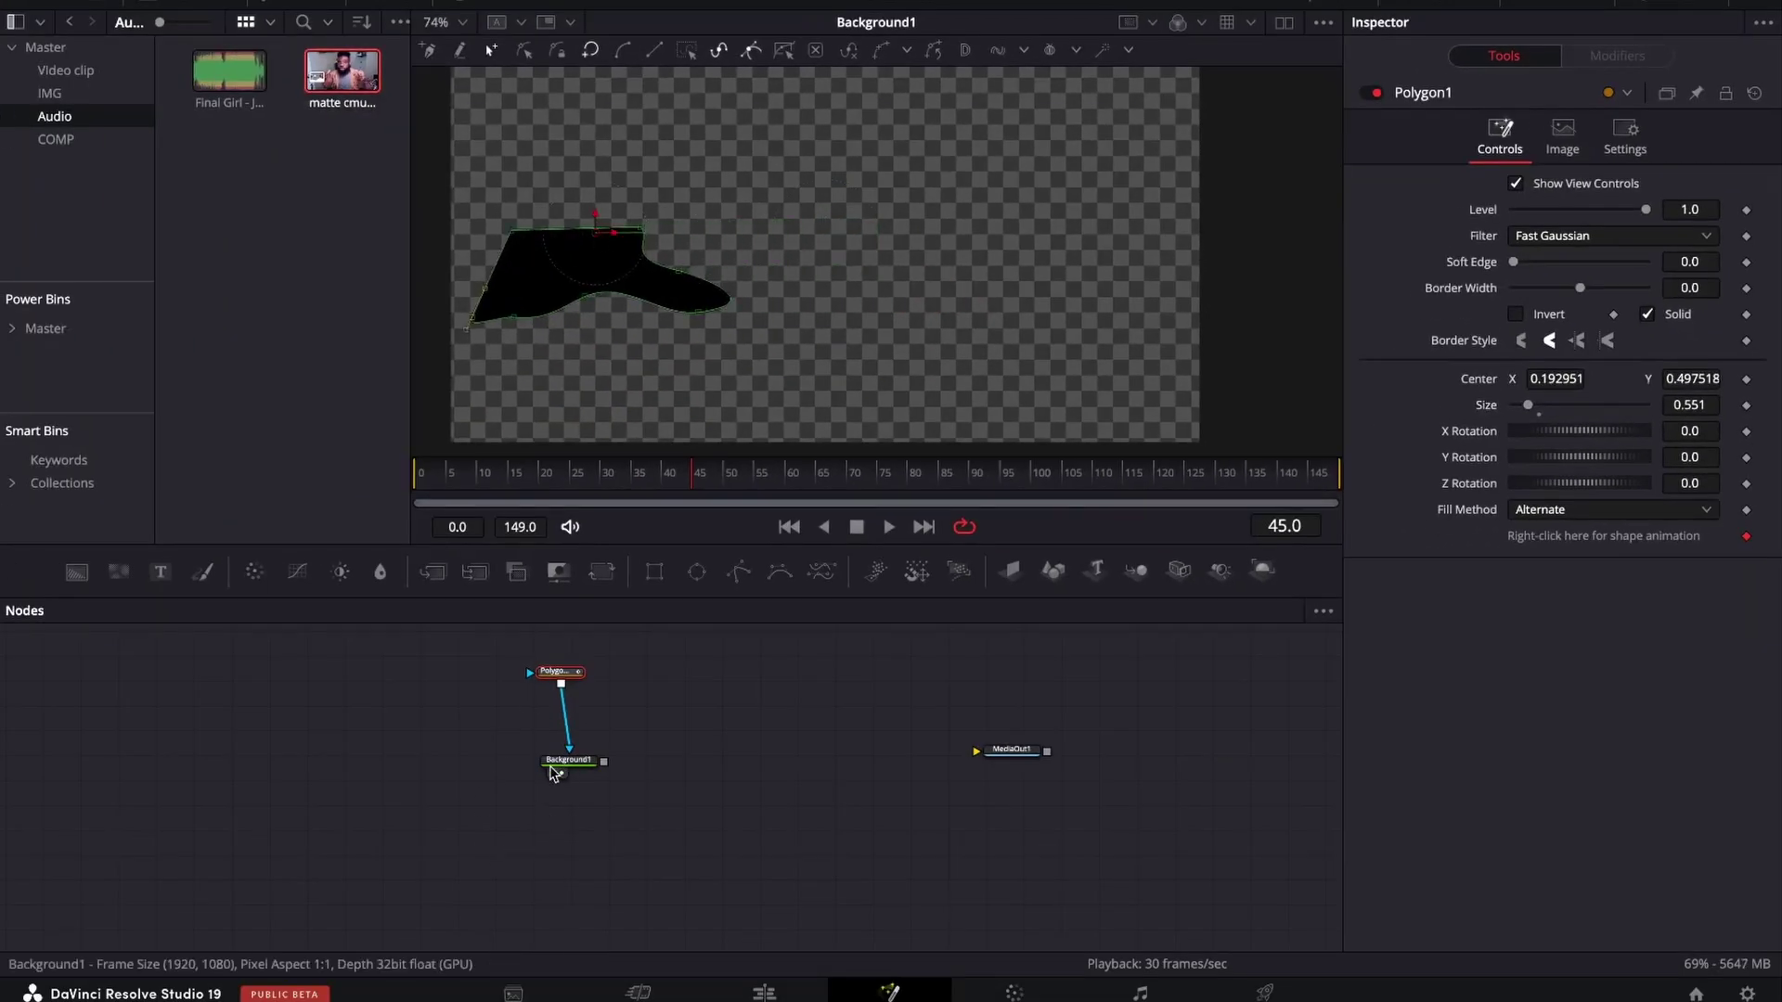
Step: Move the Background1 and Polygon1 nodes to the left
{"action": "mouse_move", "coordinate": [554, 774]}
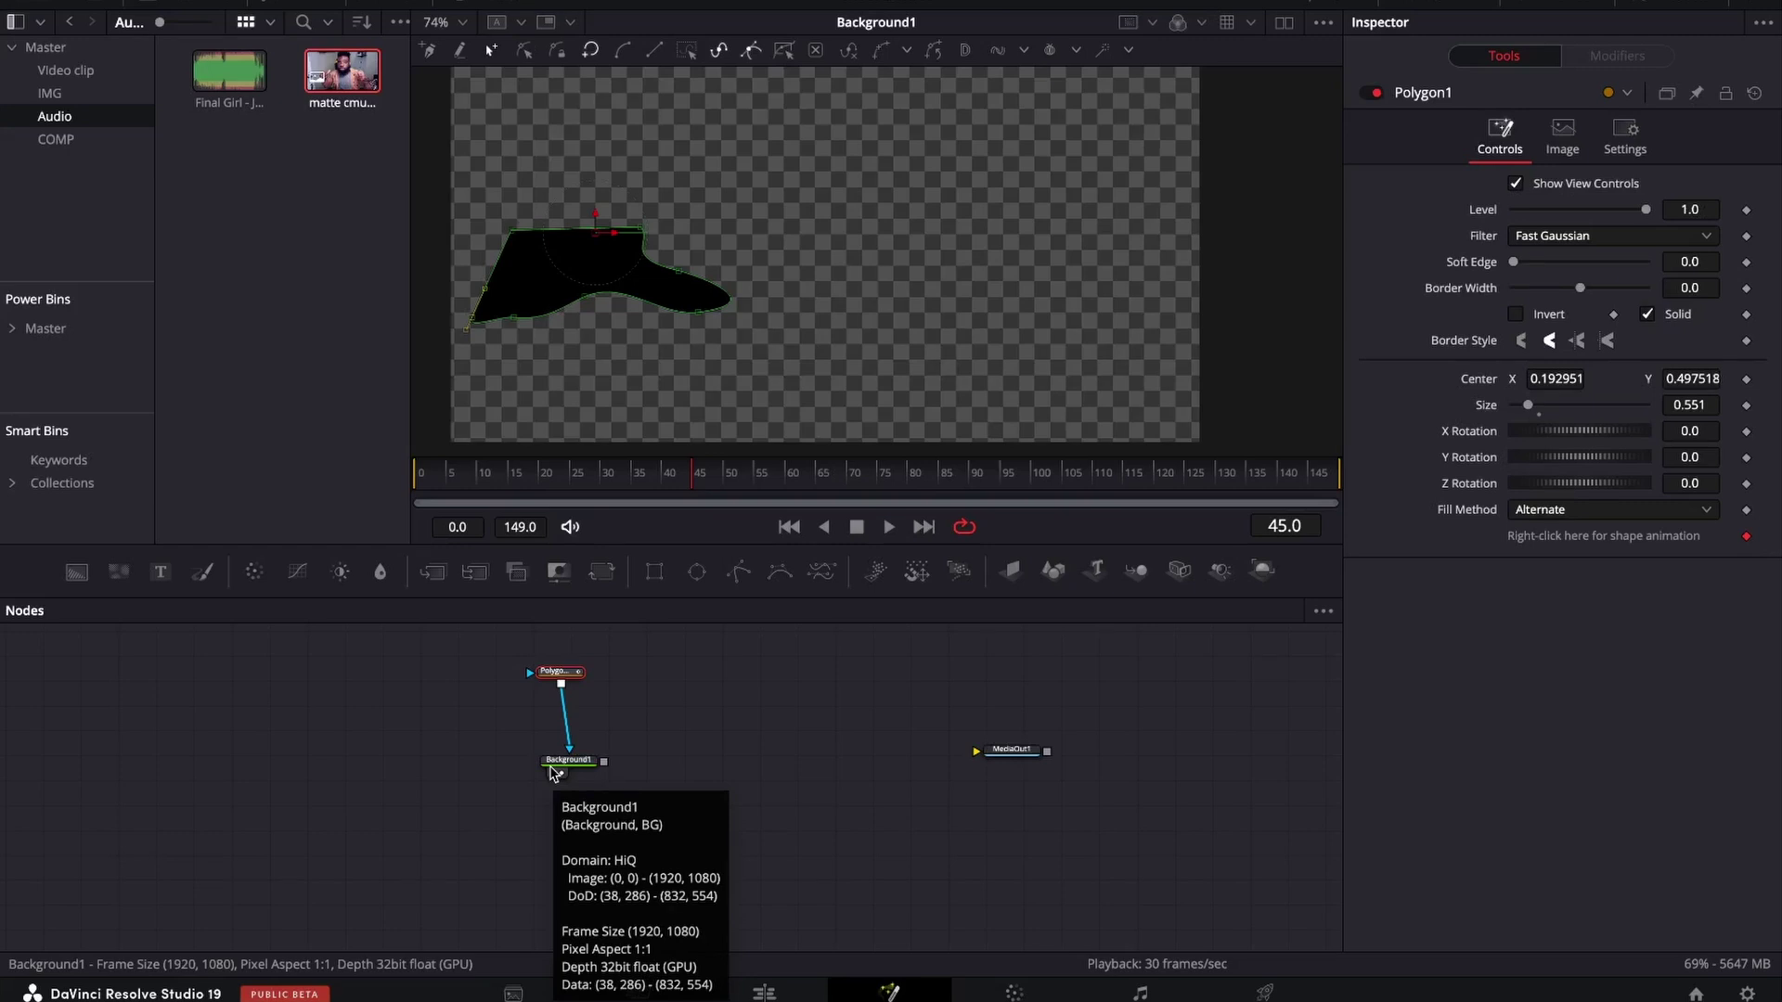
{"action": "left_click_drag", "start_coordinate": [554, 773], "coordinate": [487, 772]}
{"action": "left_click_drag", "start_coordinate": [559, 672], "coordinate": [498, 667]}
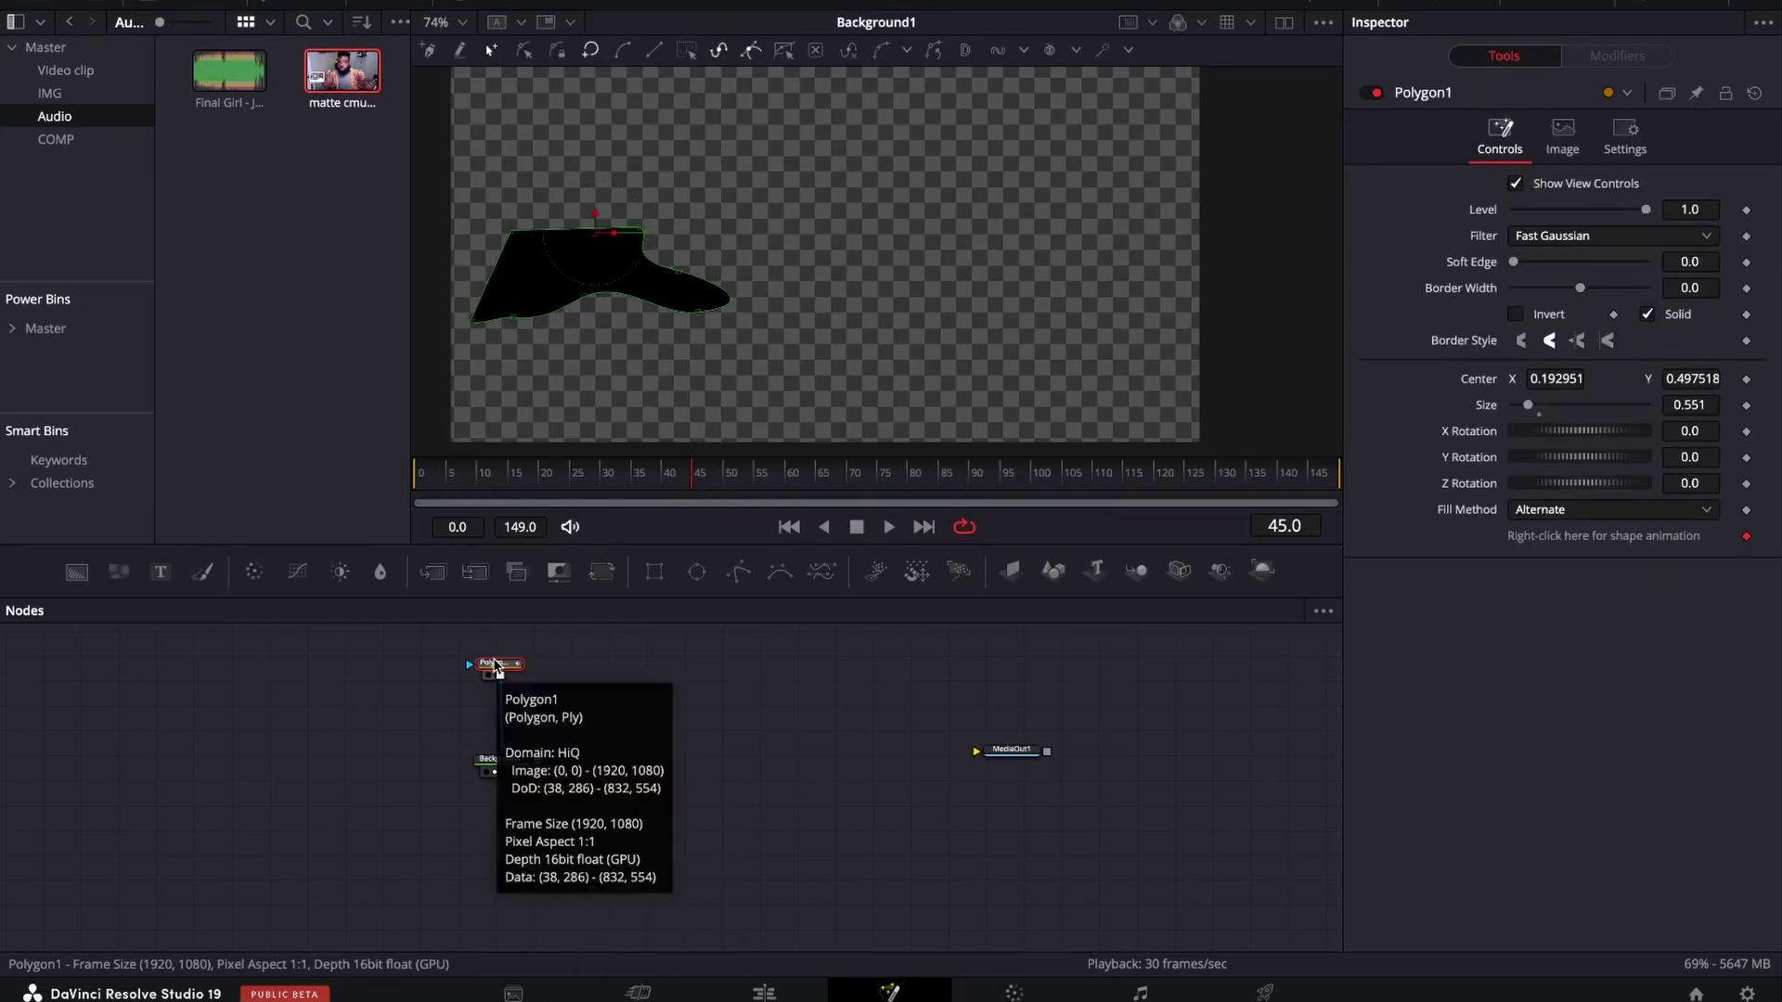
Step: Add Background2 with a triangular Polygon2 mask, merge it over Background1, and view Merge1
{"action": "left_click_drag", "start_coordinate": [74, 572], "coordinate": [614, 723]}
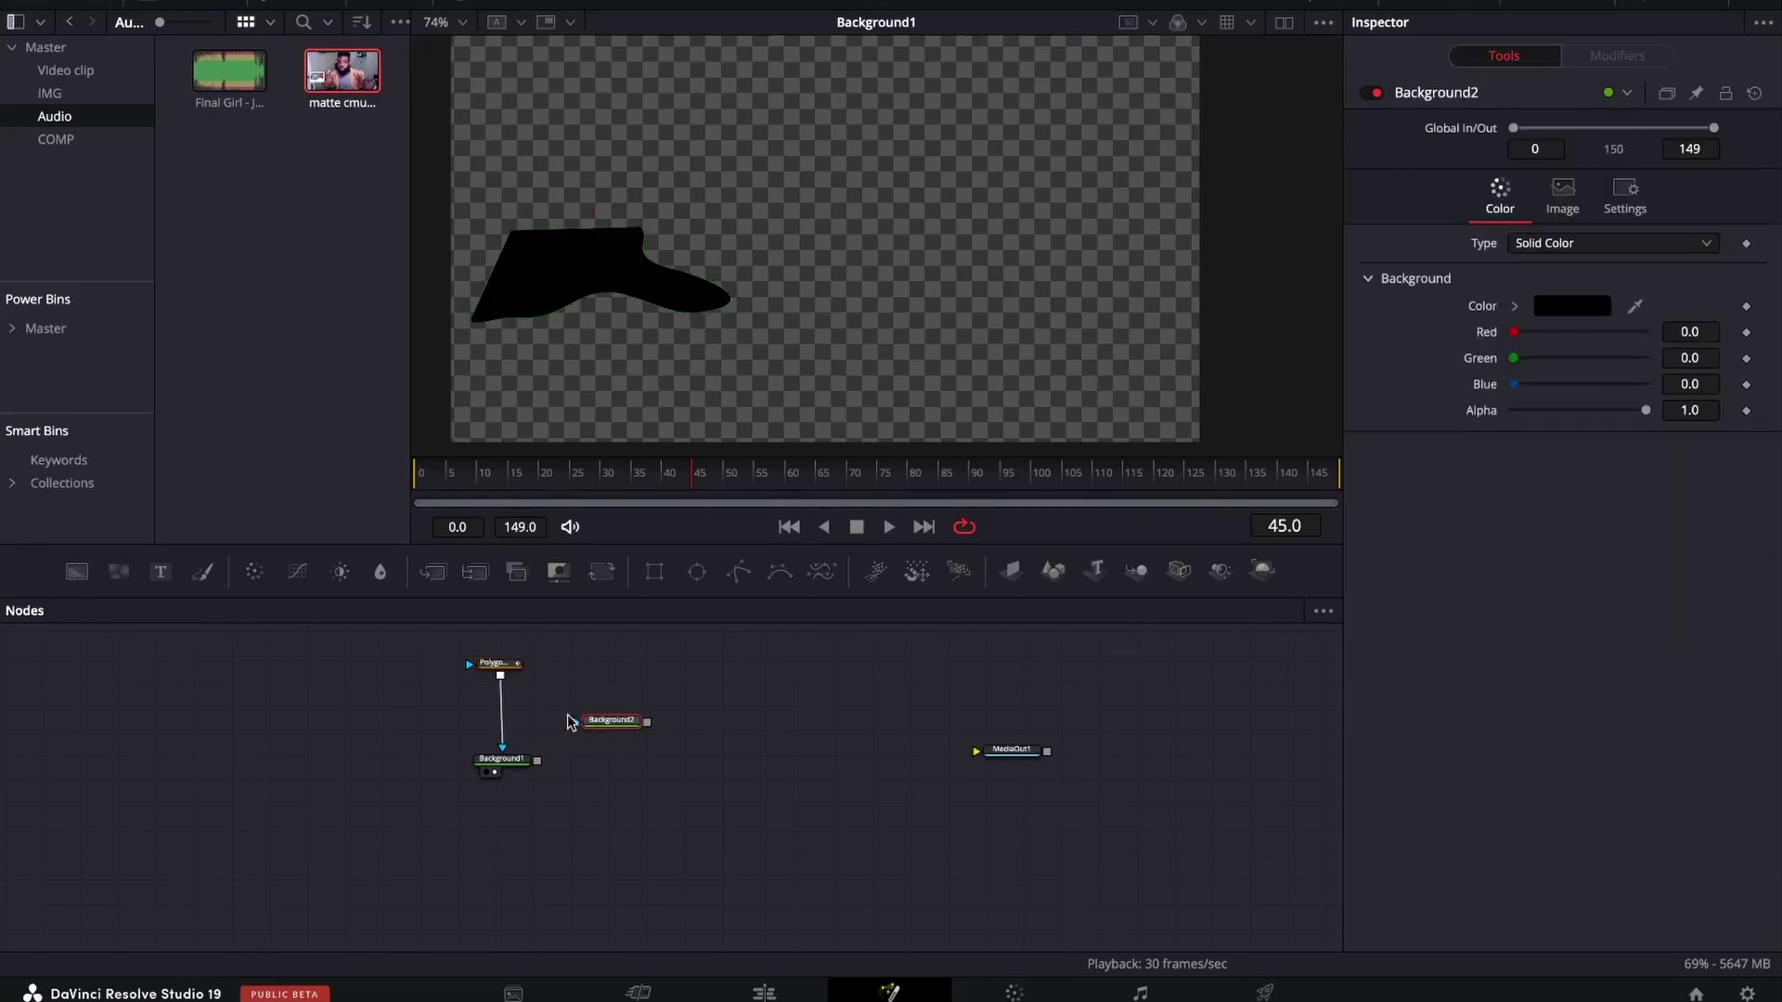
{"action": "left_click", "coordinate": [740, 572]}
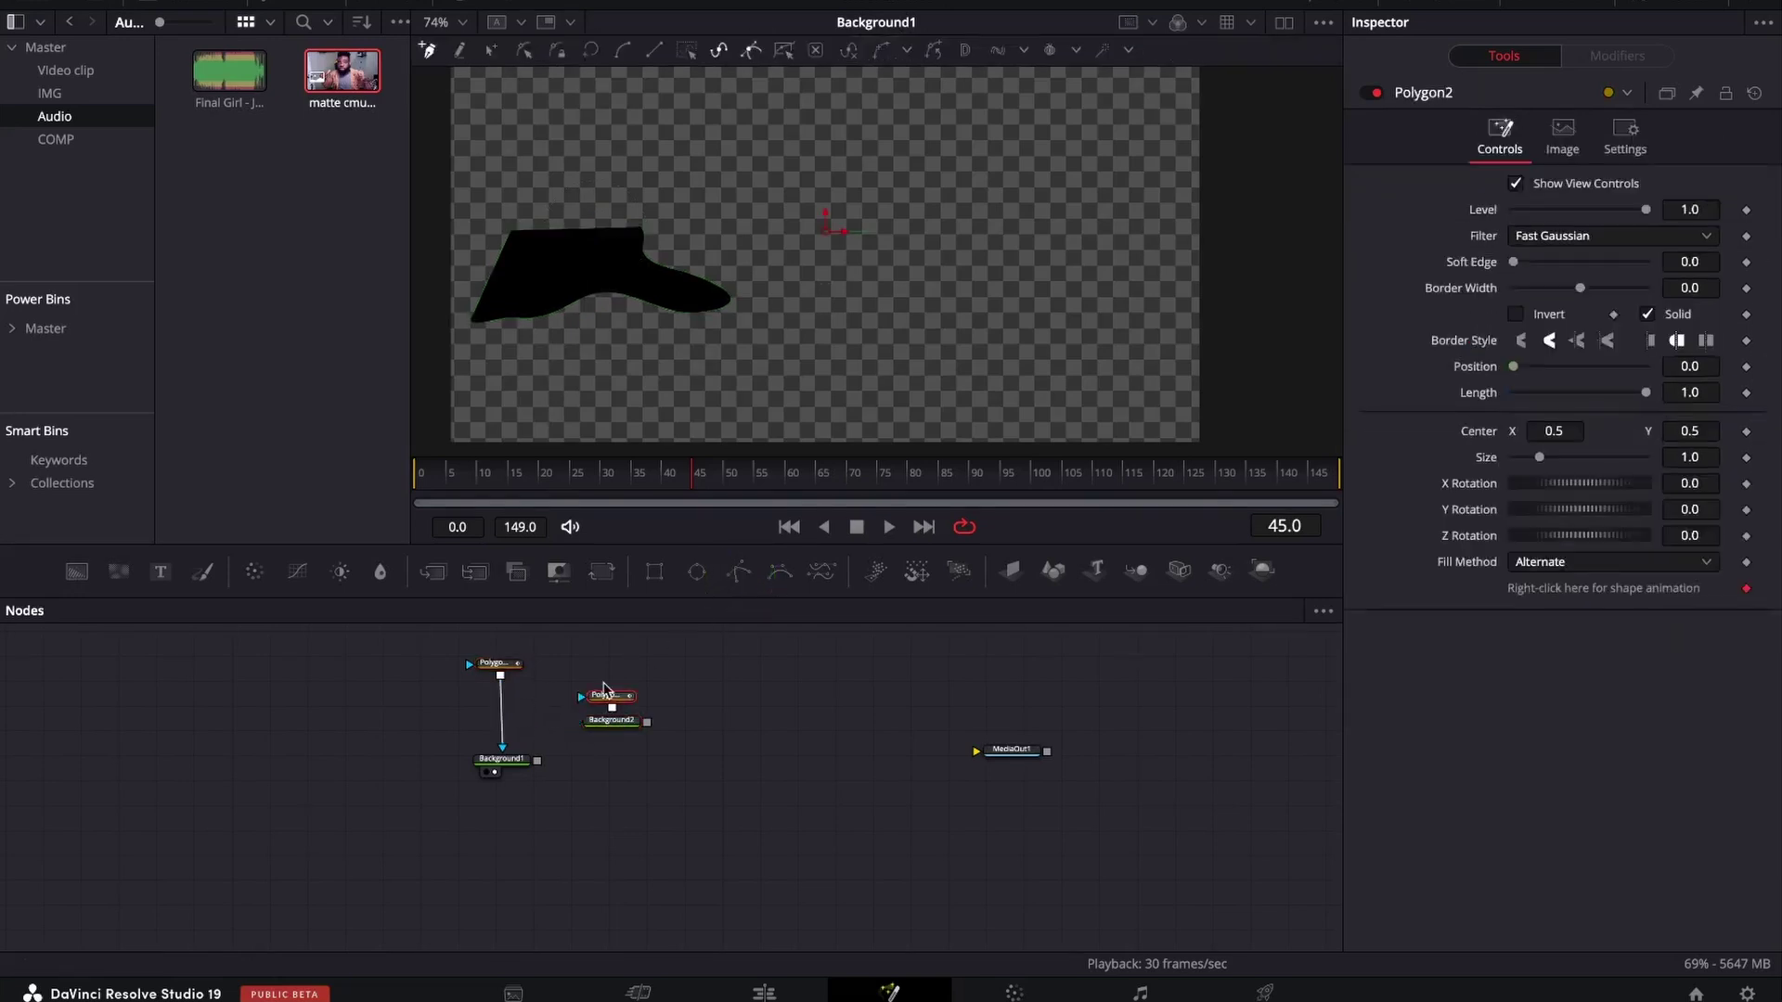
{"action": "left_click_drag", "start_coordinate": [647, 723], "coordinate": [538, 767]}
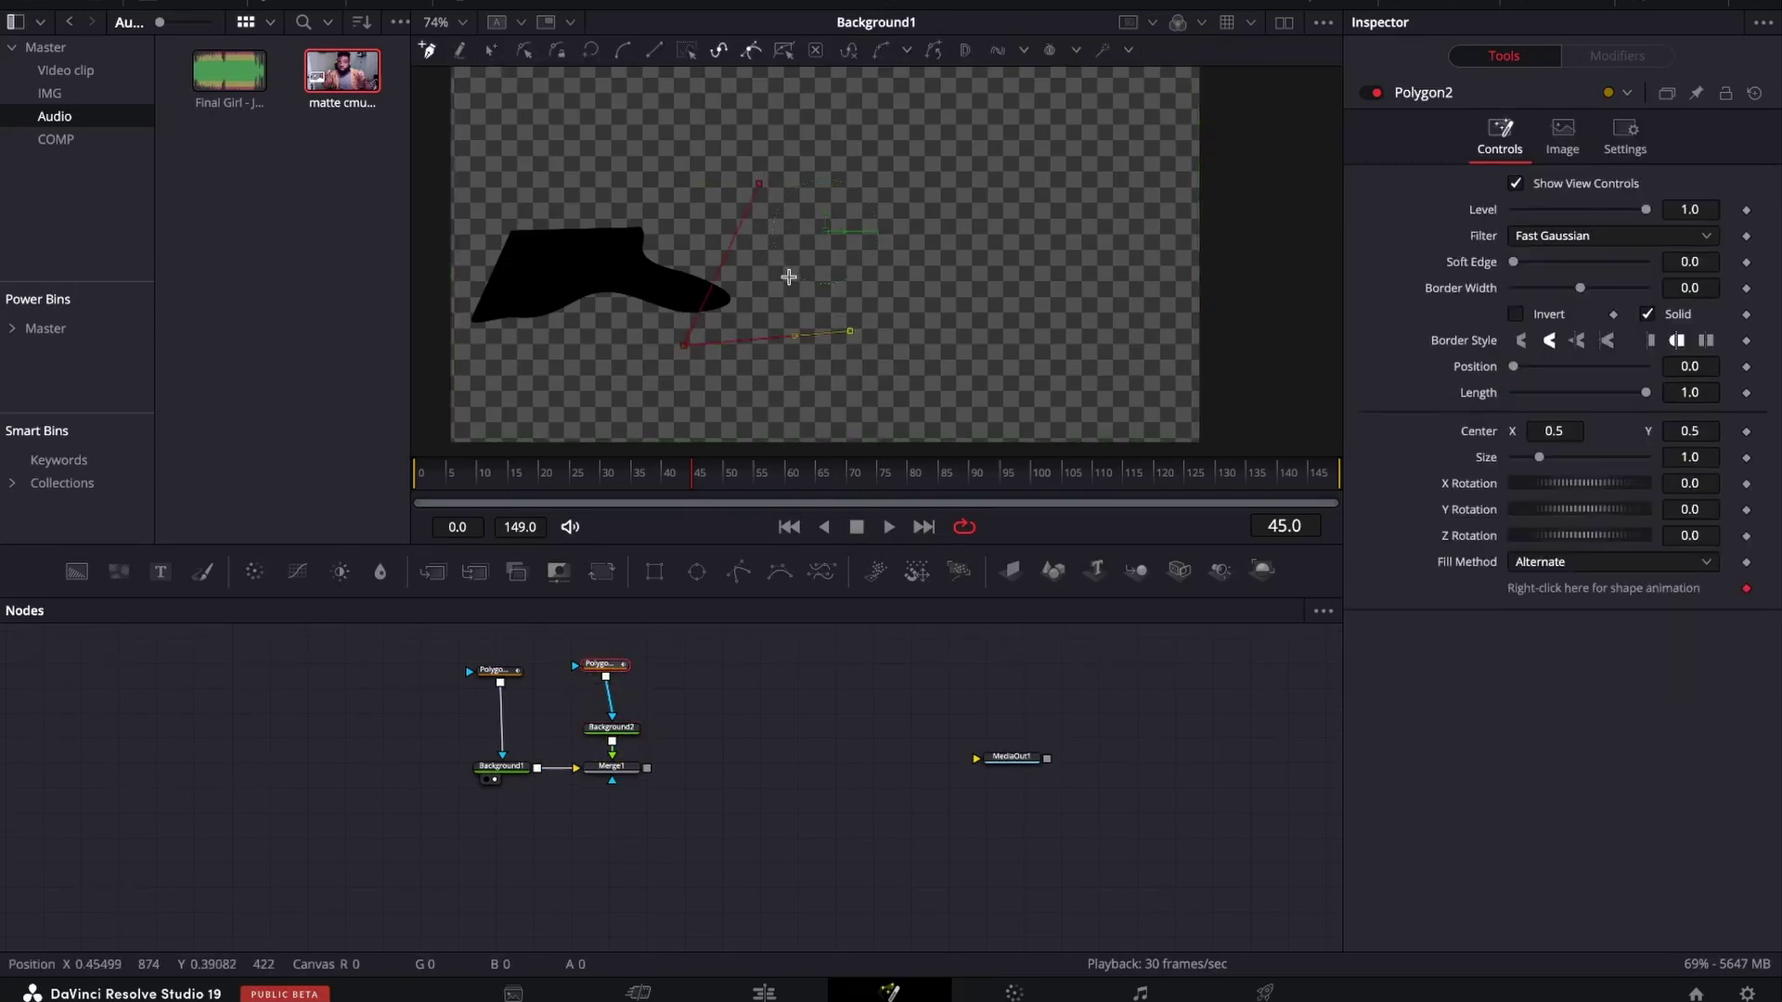
{"action": "left_click", "coordinate": [760, 187]}
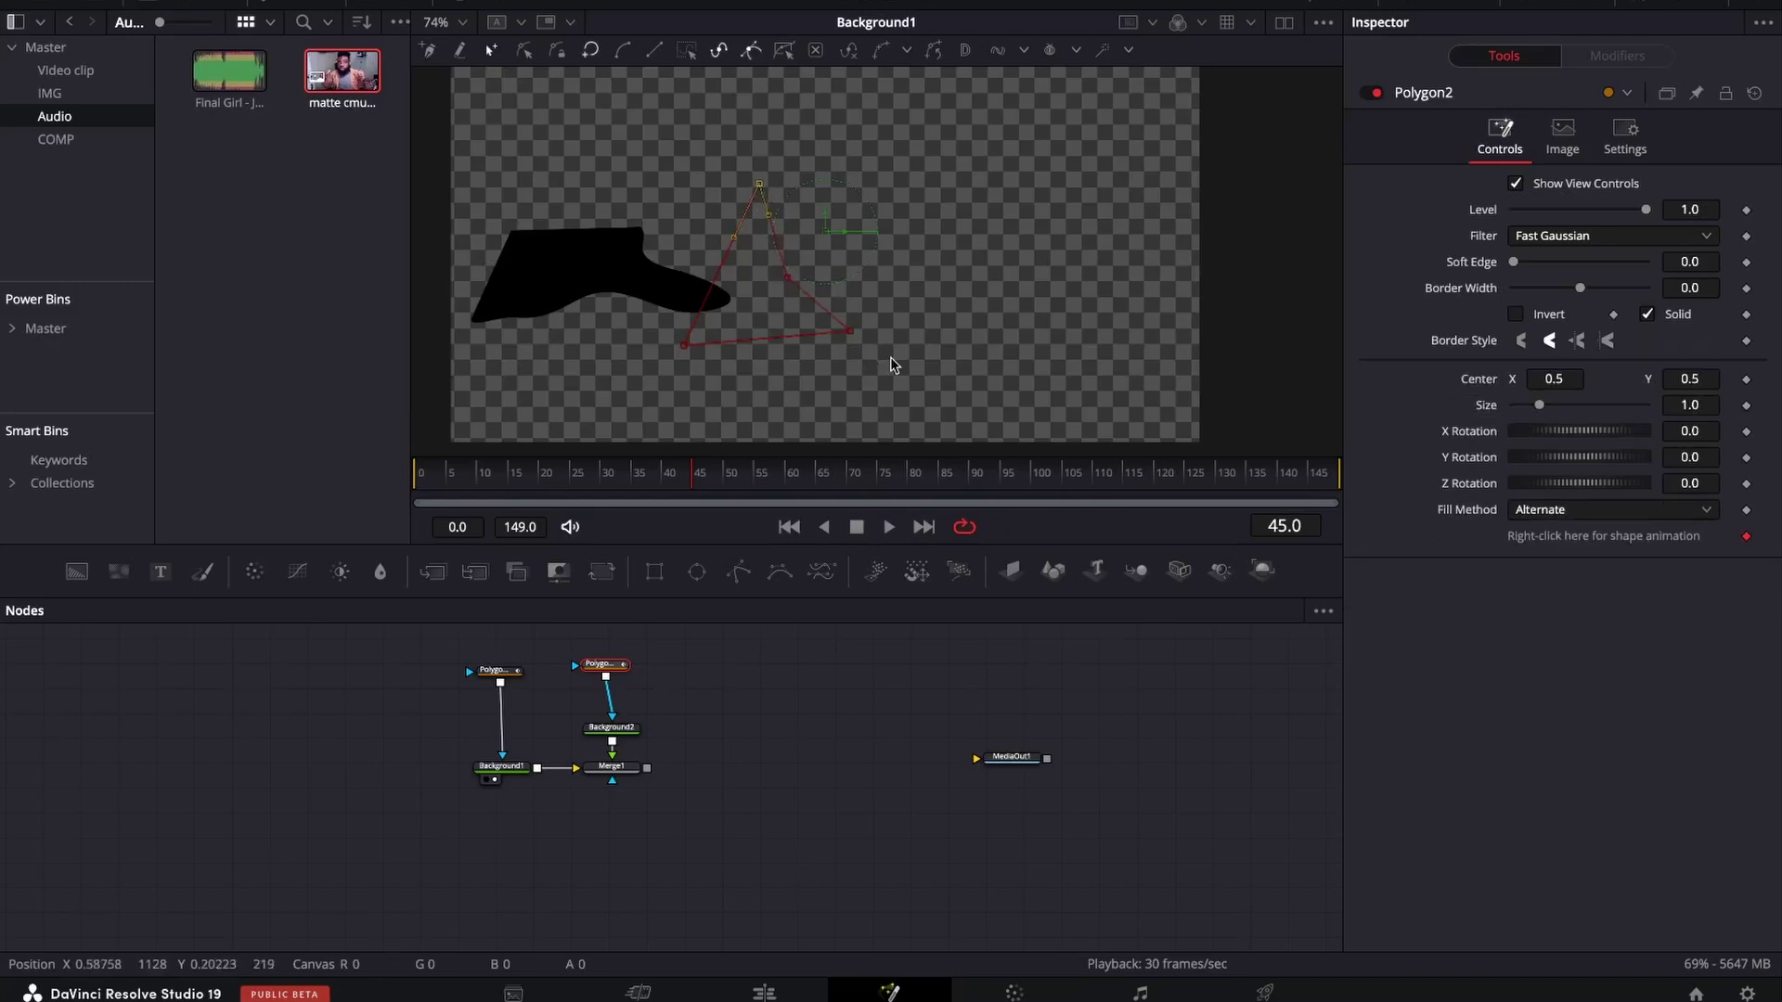
{"action": "left_click_drag", "start_coordinate": [804, 381], "coordinate": [805, 381]}
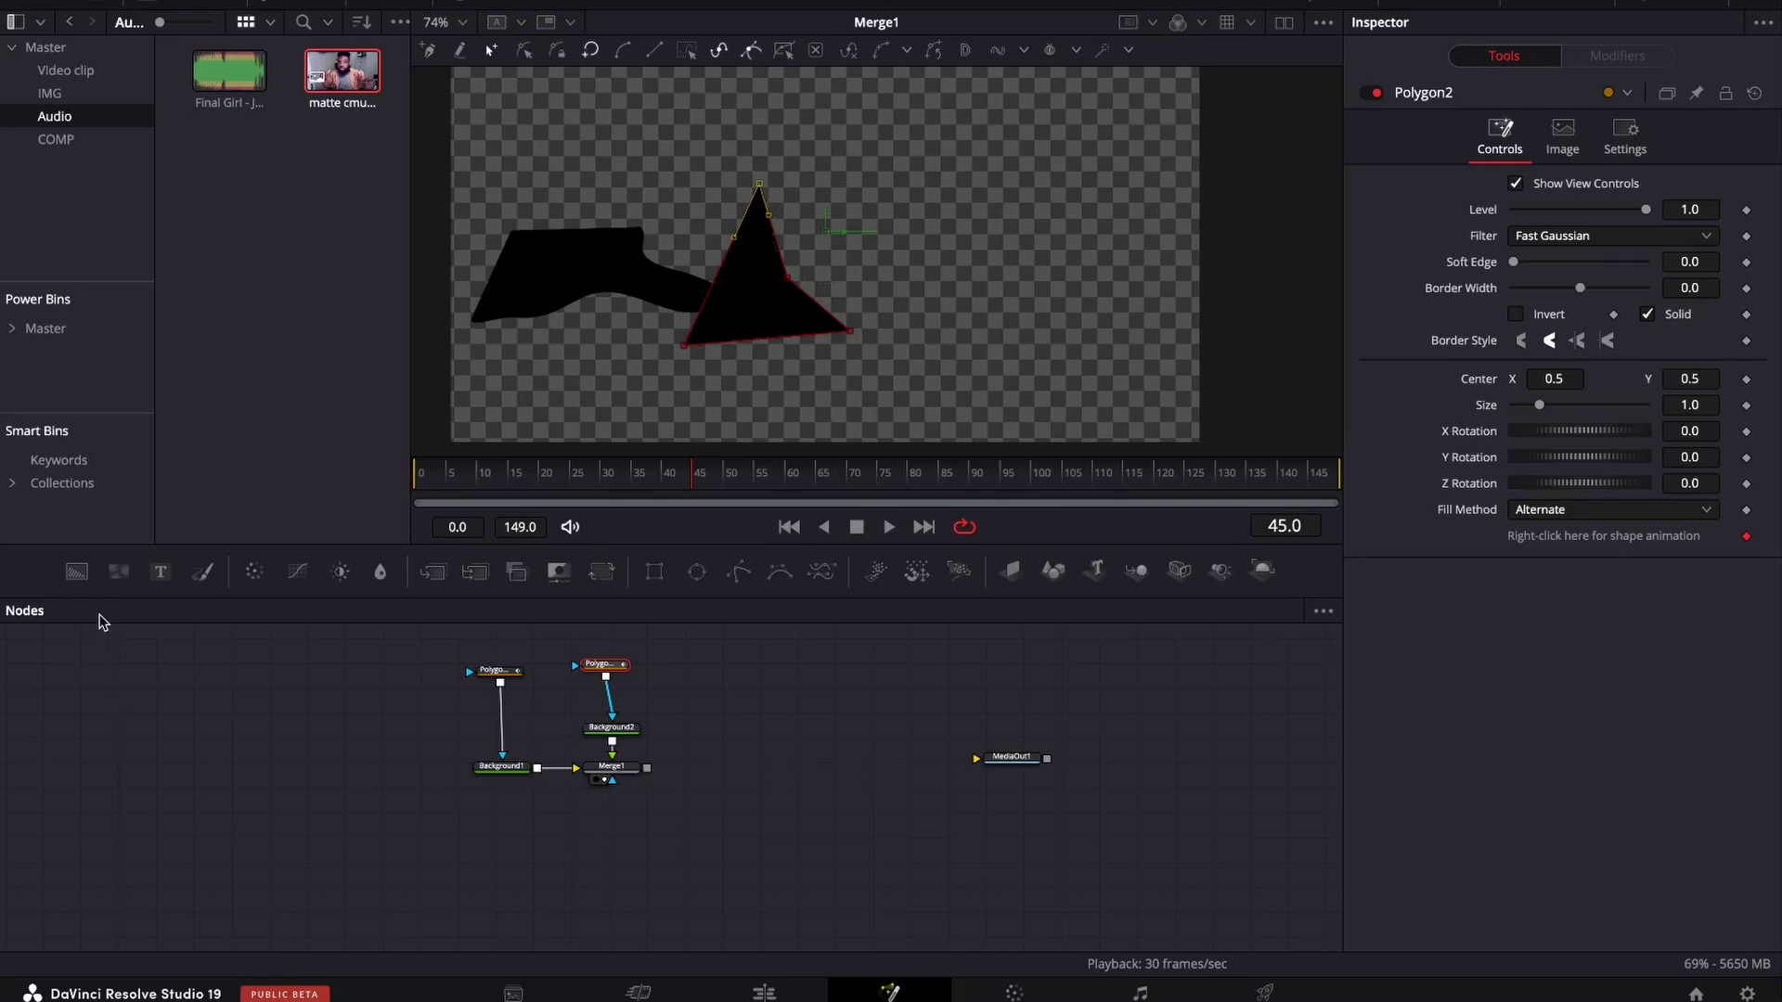
Step: Add Background3 with a four-sided Polygon3, merge it after Merge1 via Merge2, and view it
{"action": "left_click", "coordinate": [78, 572]}
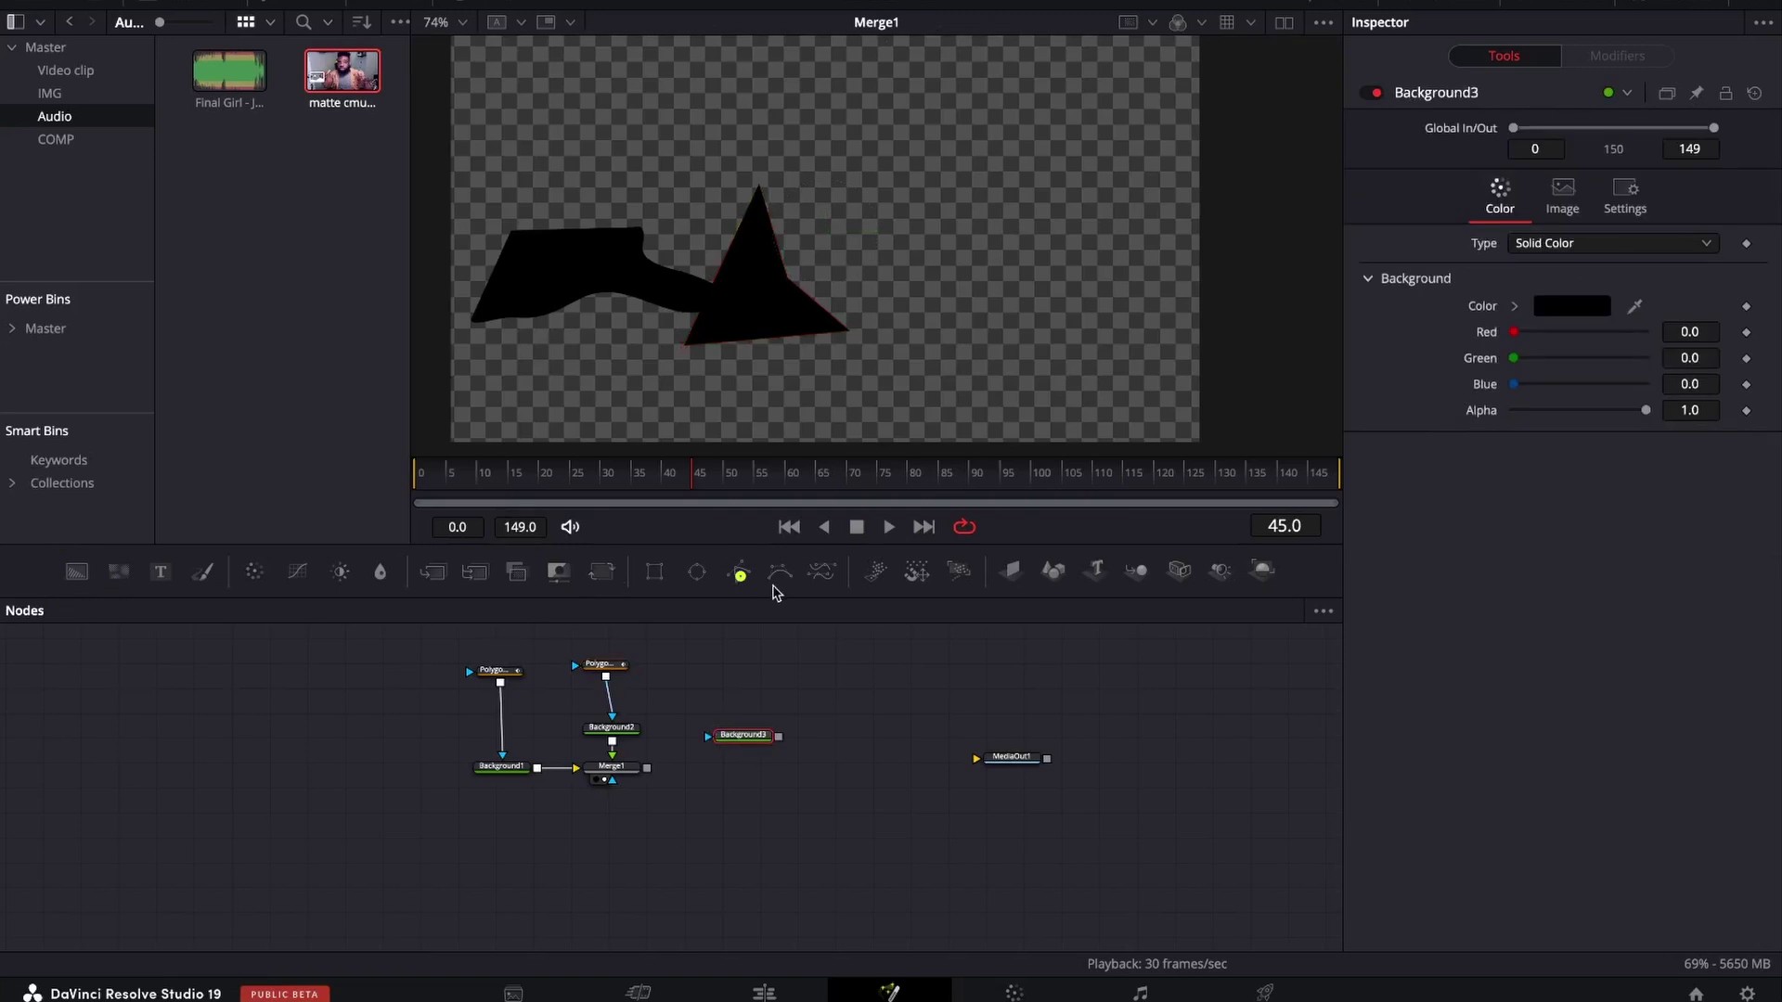
{"action": "left_click", "coordinate": [739, 571]}
{"action": "left_click", "coordinate": [910, 316]}
{"action": "left_click_drag", "start_coordinate": [998, 360], "coordinate": [1042, 380]}
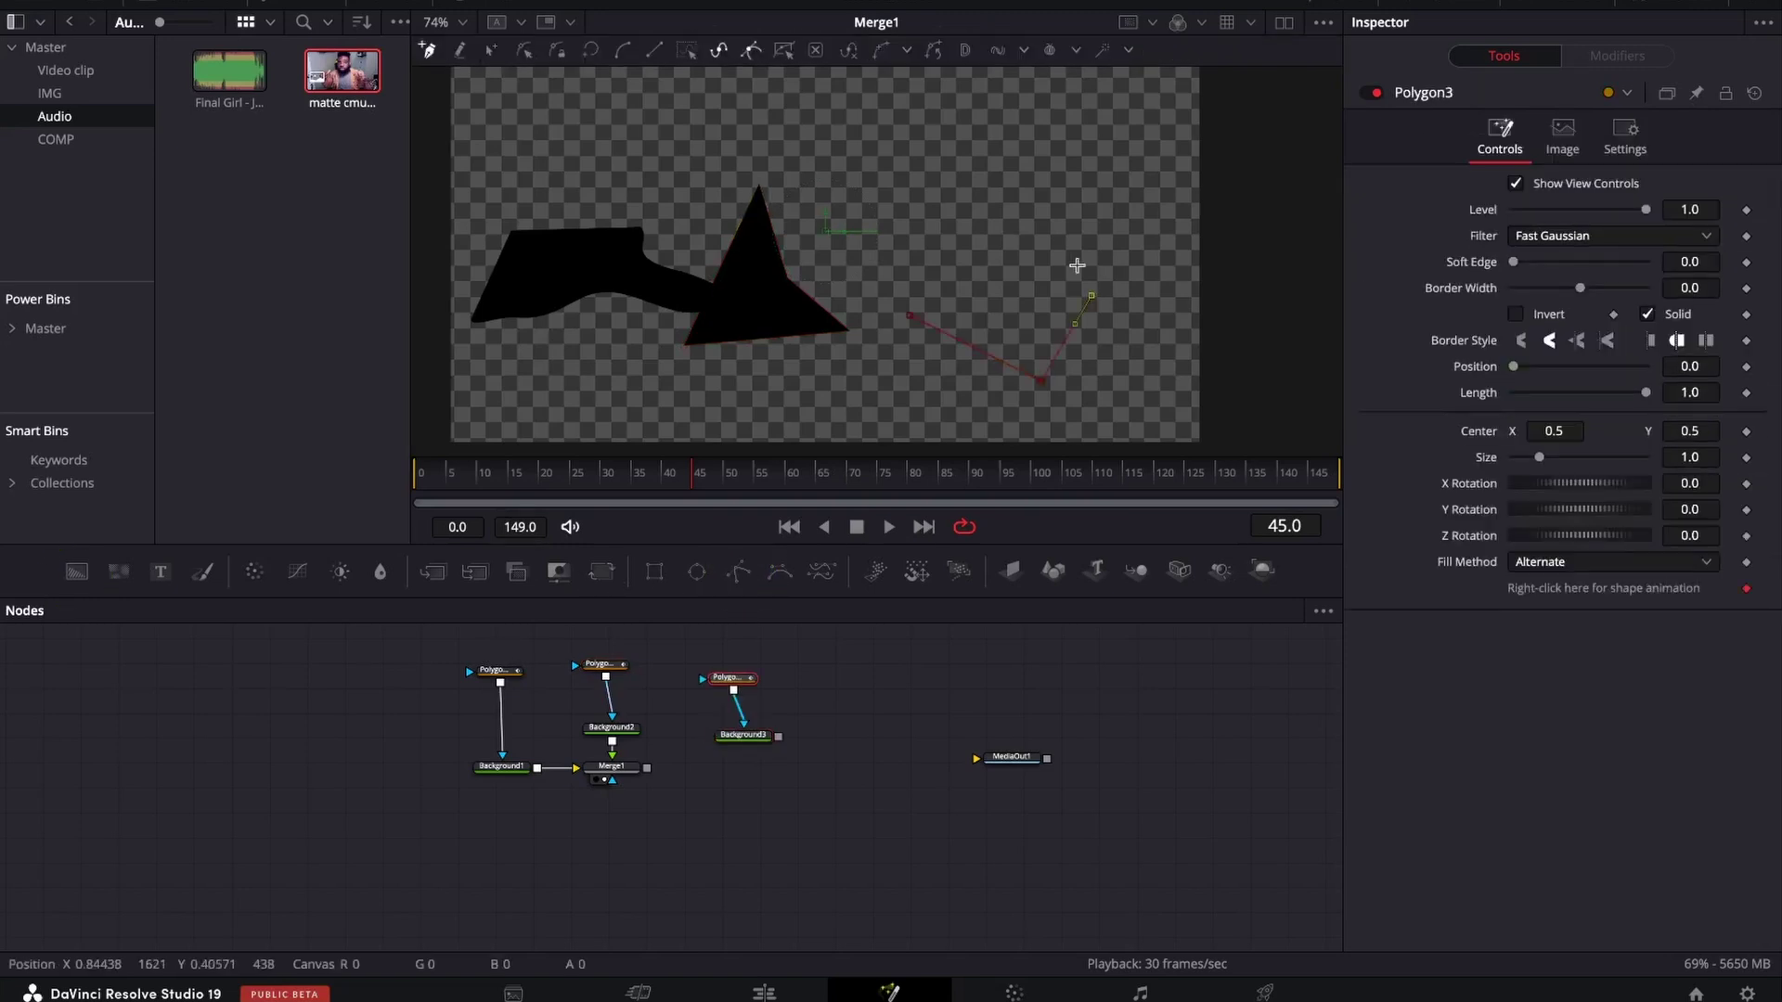
{"action": "left_click", "coordinate": [909, 315]}
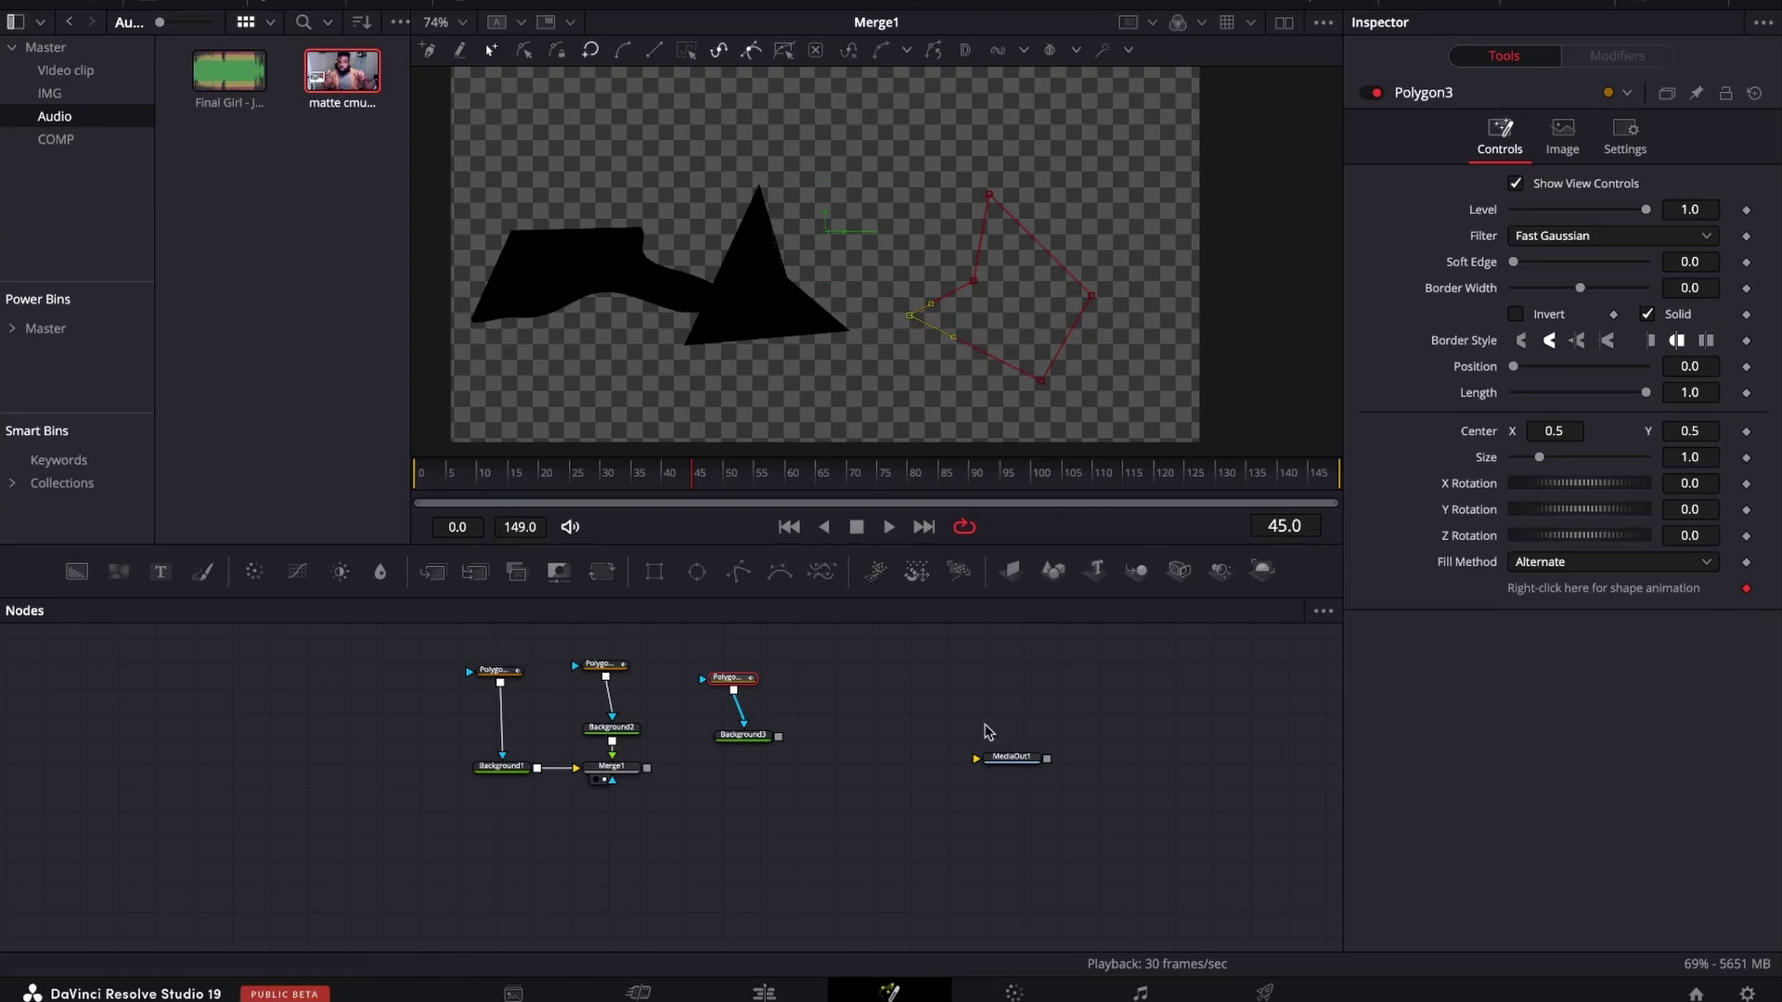
{"action": "left_click_drag", "start_coordinate": [780, 740], "coordinate": [646, 768]}
{"action": "key", "text": "1"}
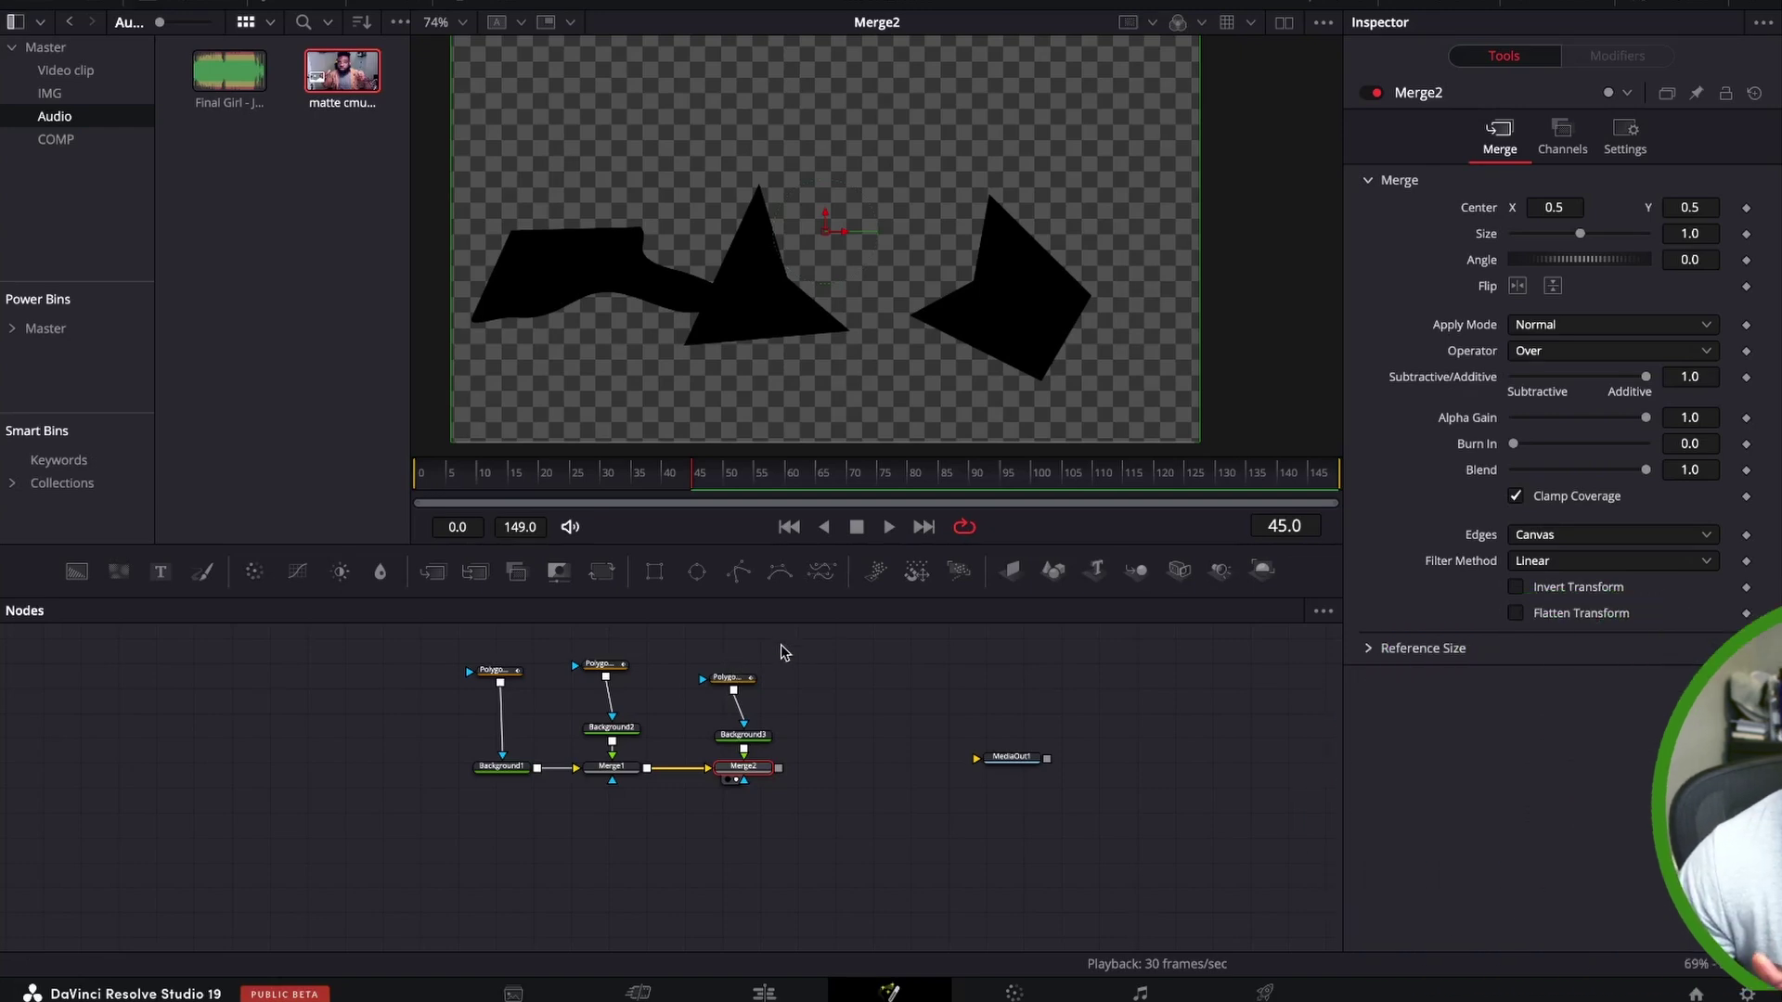
Step: Box-select the background, polygon and merge nodes and shift them left
{"action": "left_click_drag", "start_coordinate": [751, 639], "coordinate": [478, 798]}
{"action": "left_click_drag", "start_coordinate": [613, 770], "coordinate": [197, 752]}
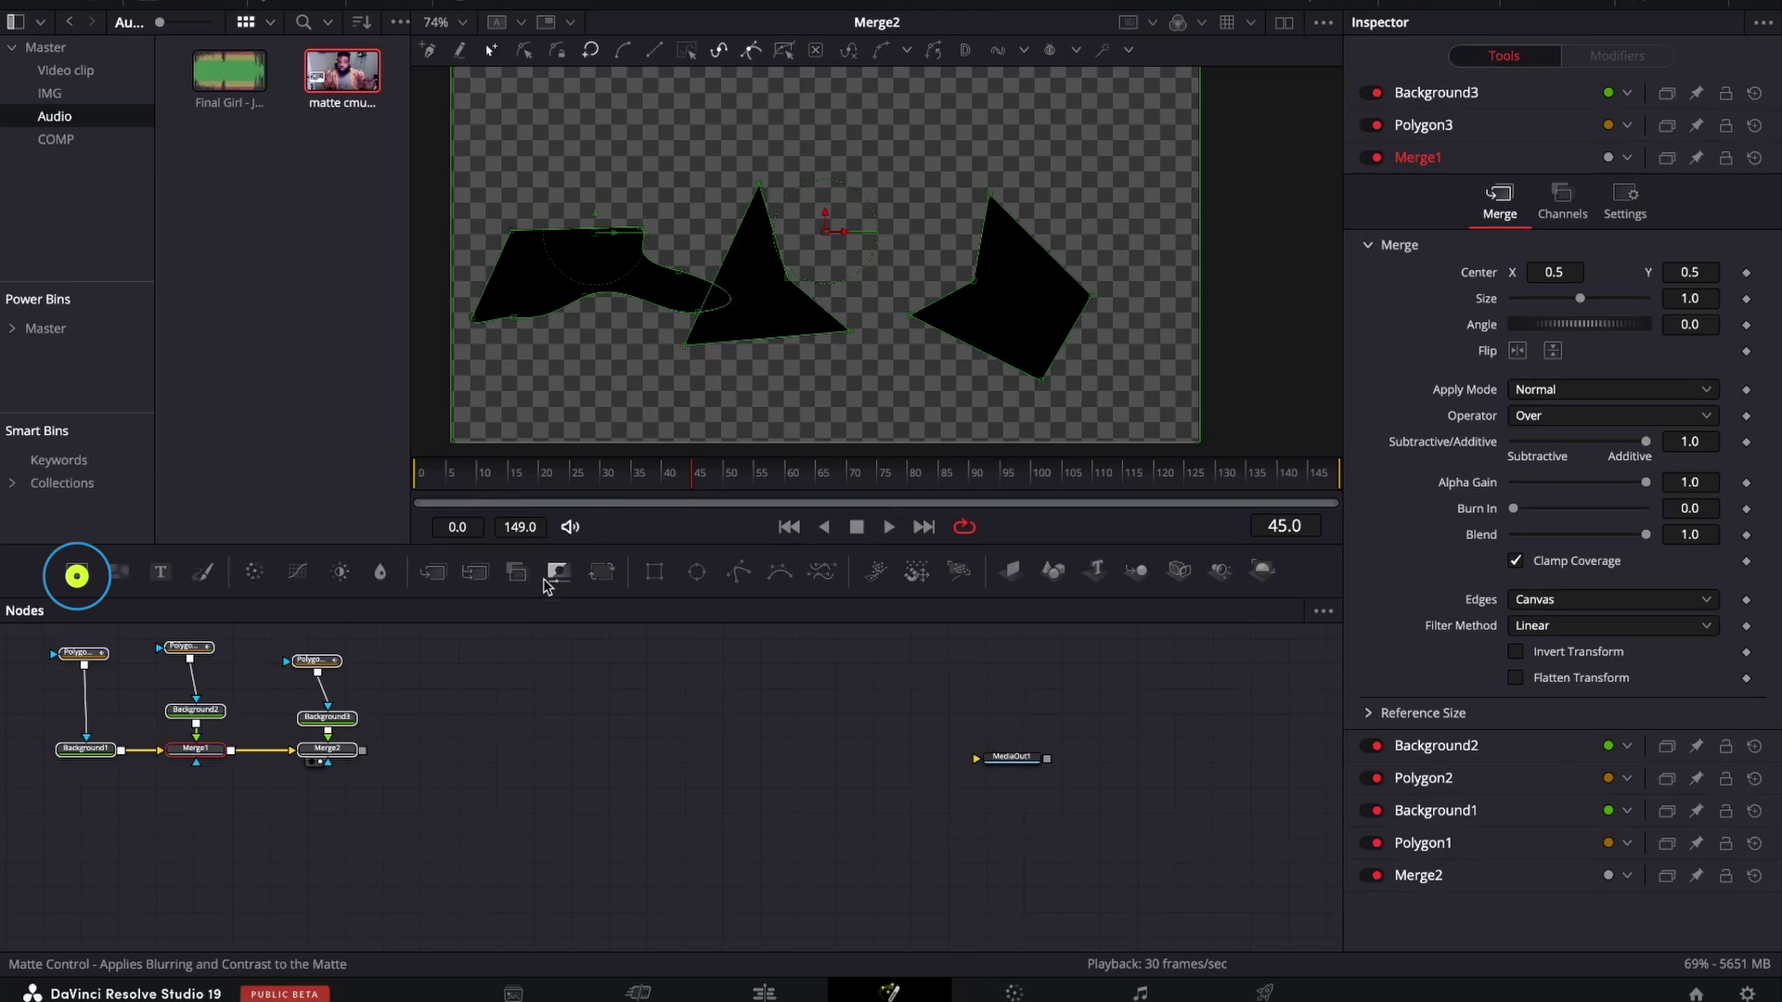
Step: Add Background4 with a MultiPoly1 mask, view it, and draw a curved Polygon 1 shape
{"action": "left_click_drag", "start_coordinate": [76, 571], "coordinate": [495, 757]}
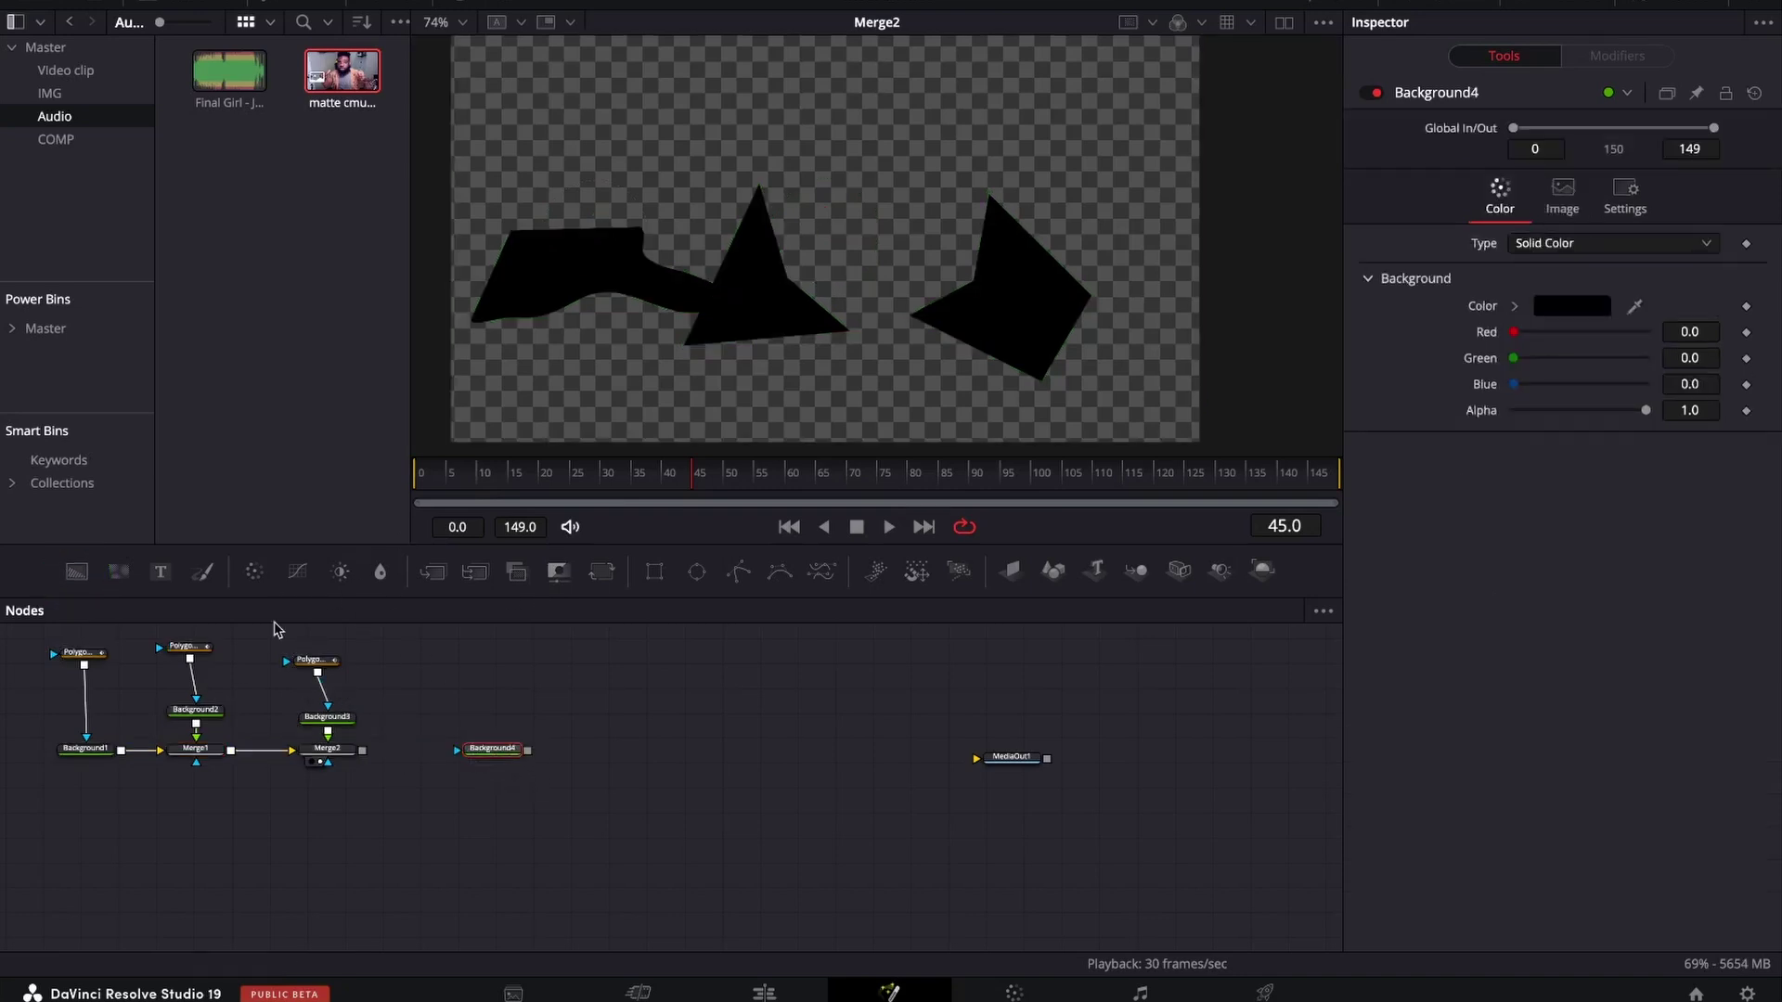
{"action": "left_click", "coordinate": [821, 571]}
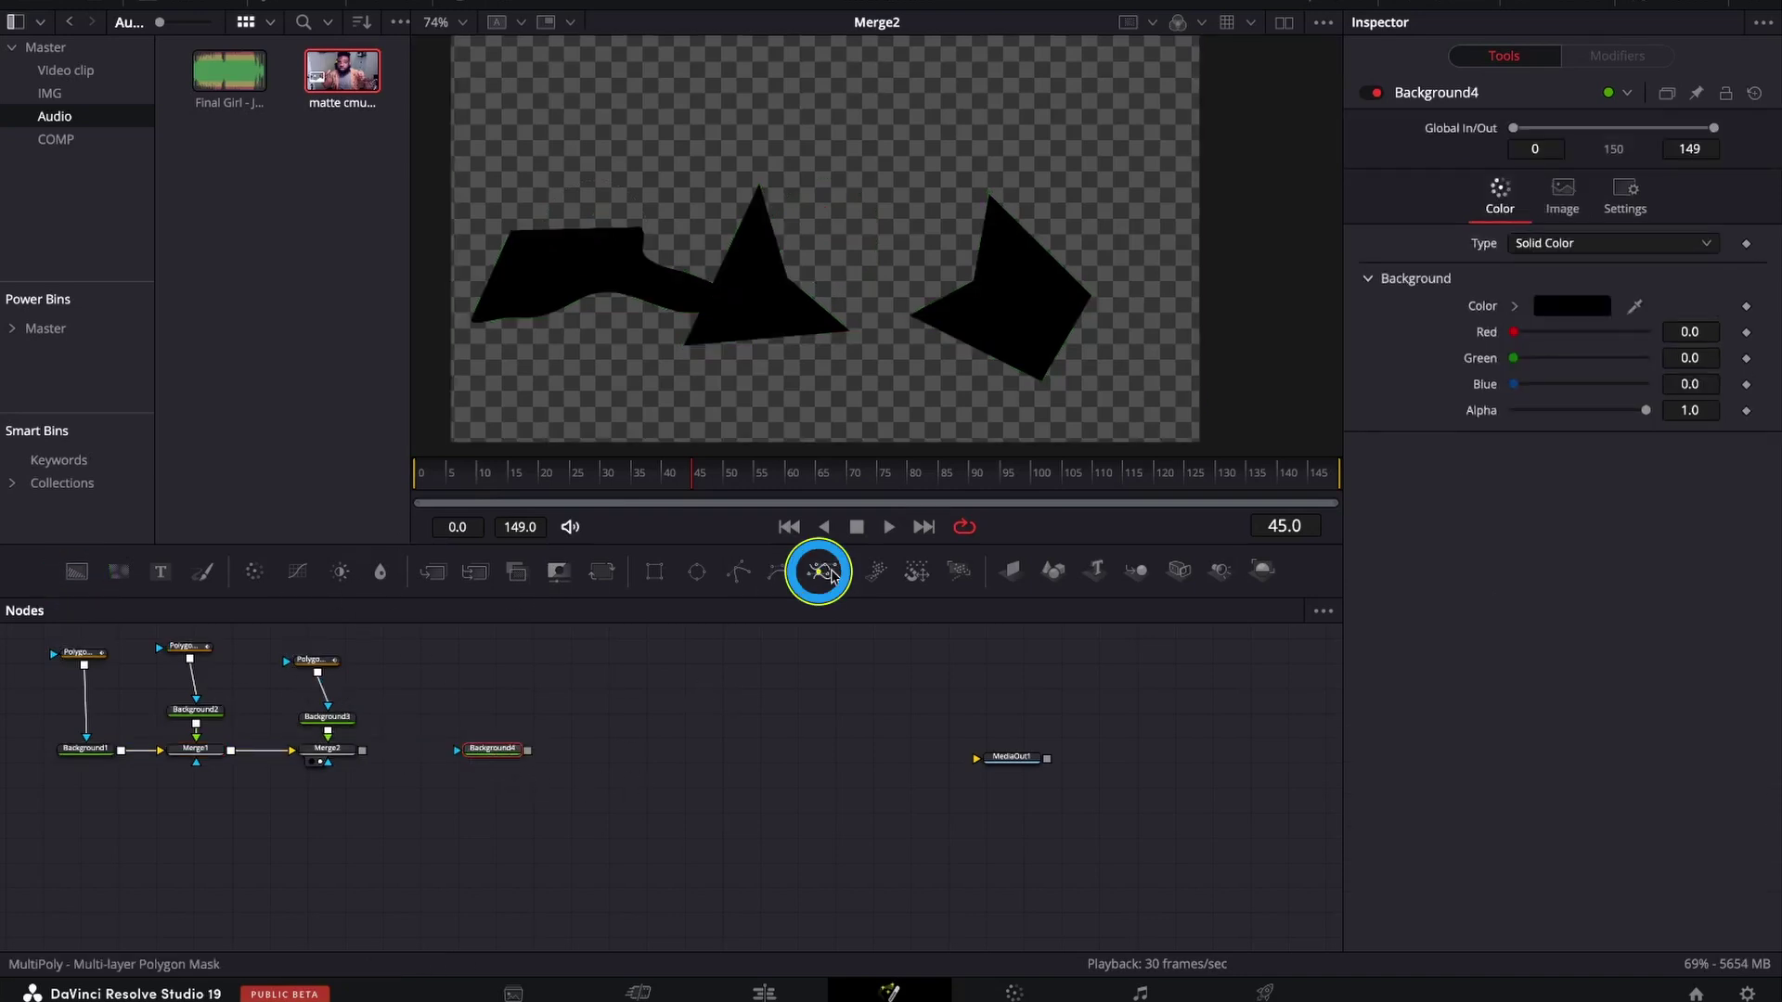
{"action": "left_click_drag", "start_coordinate": [492, 723], "coordinate": [493, 705]}
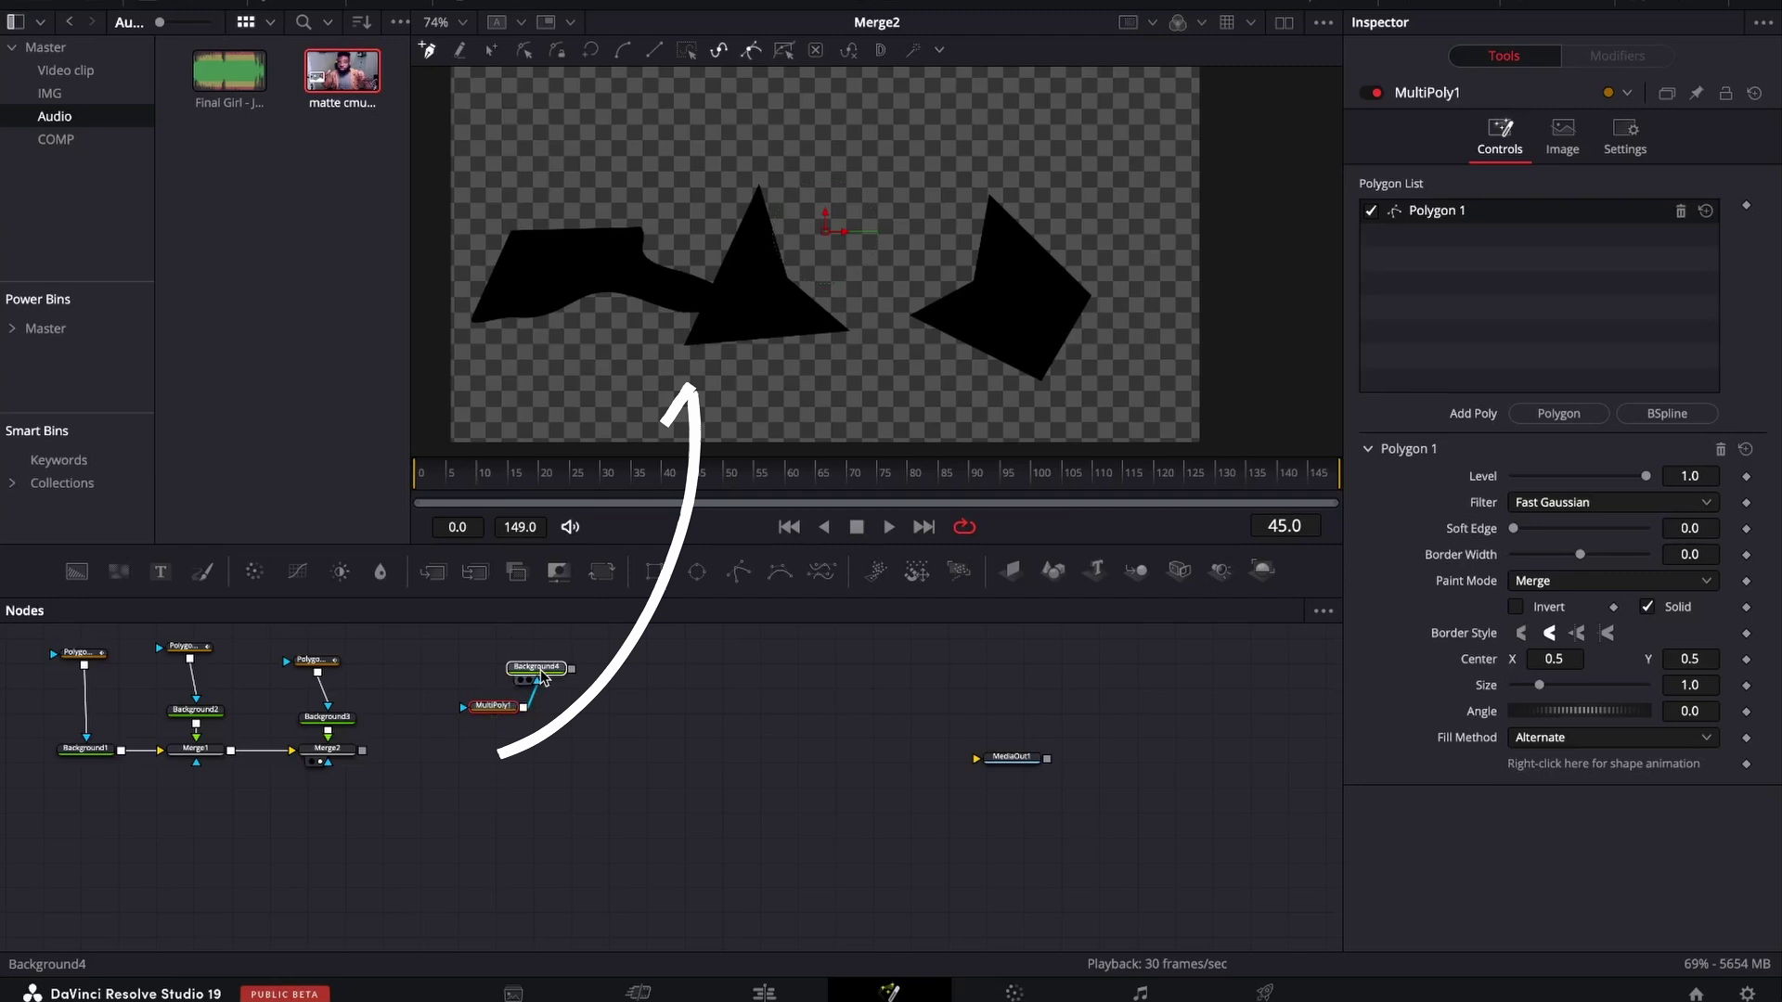
{"action": "key", "text": "1"}
{"action": "left_click", "coordinate": [483, 342]}
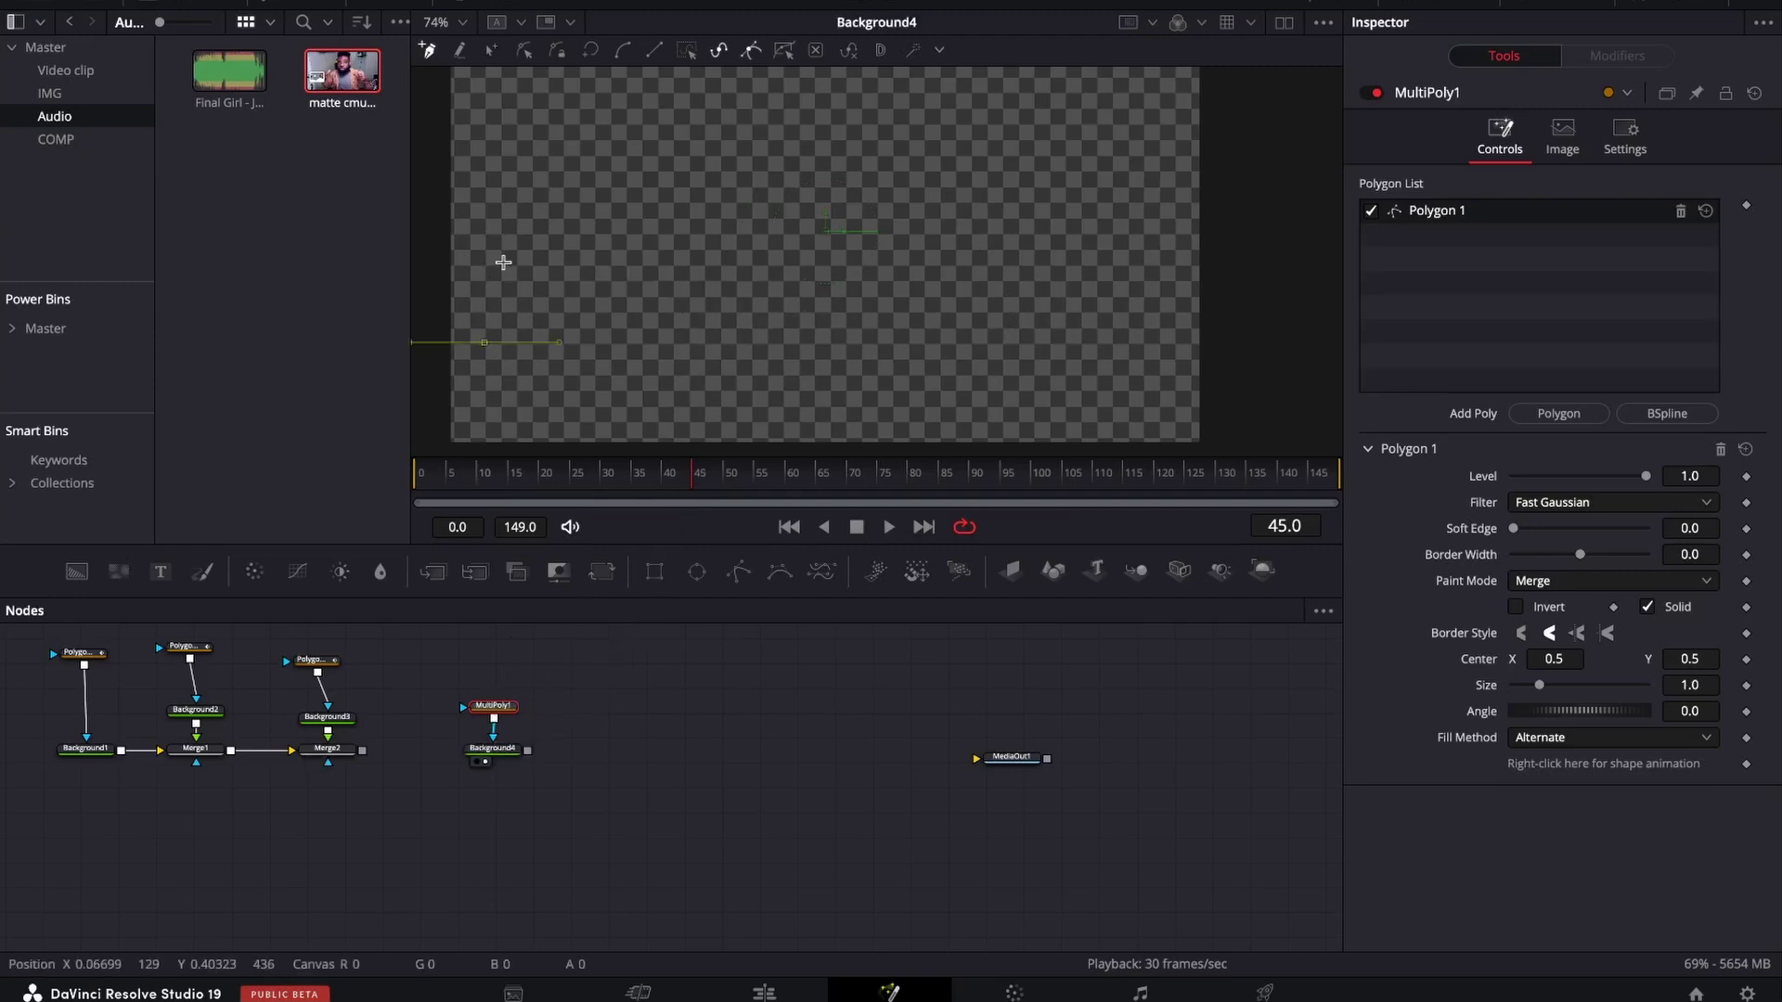
{"action": "left_click_drag", "start_coordinate": [520, 219], "coordinate": [710, 355]}
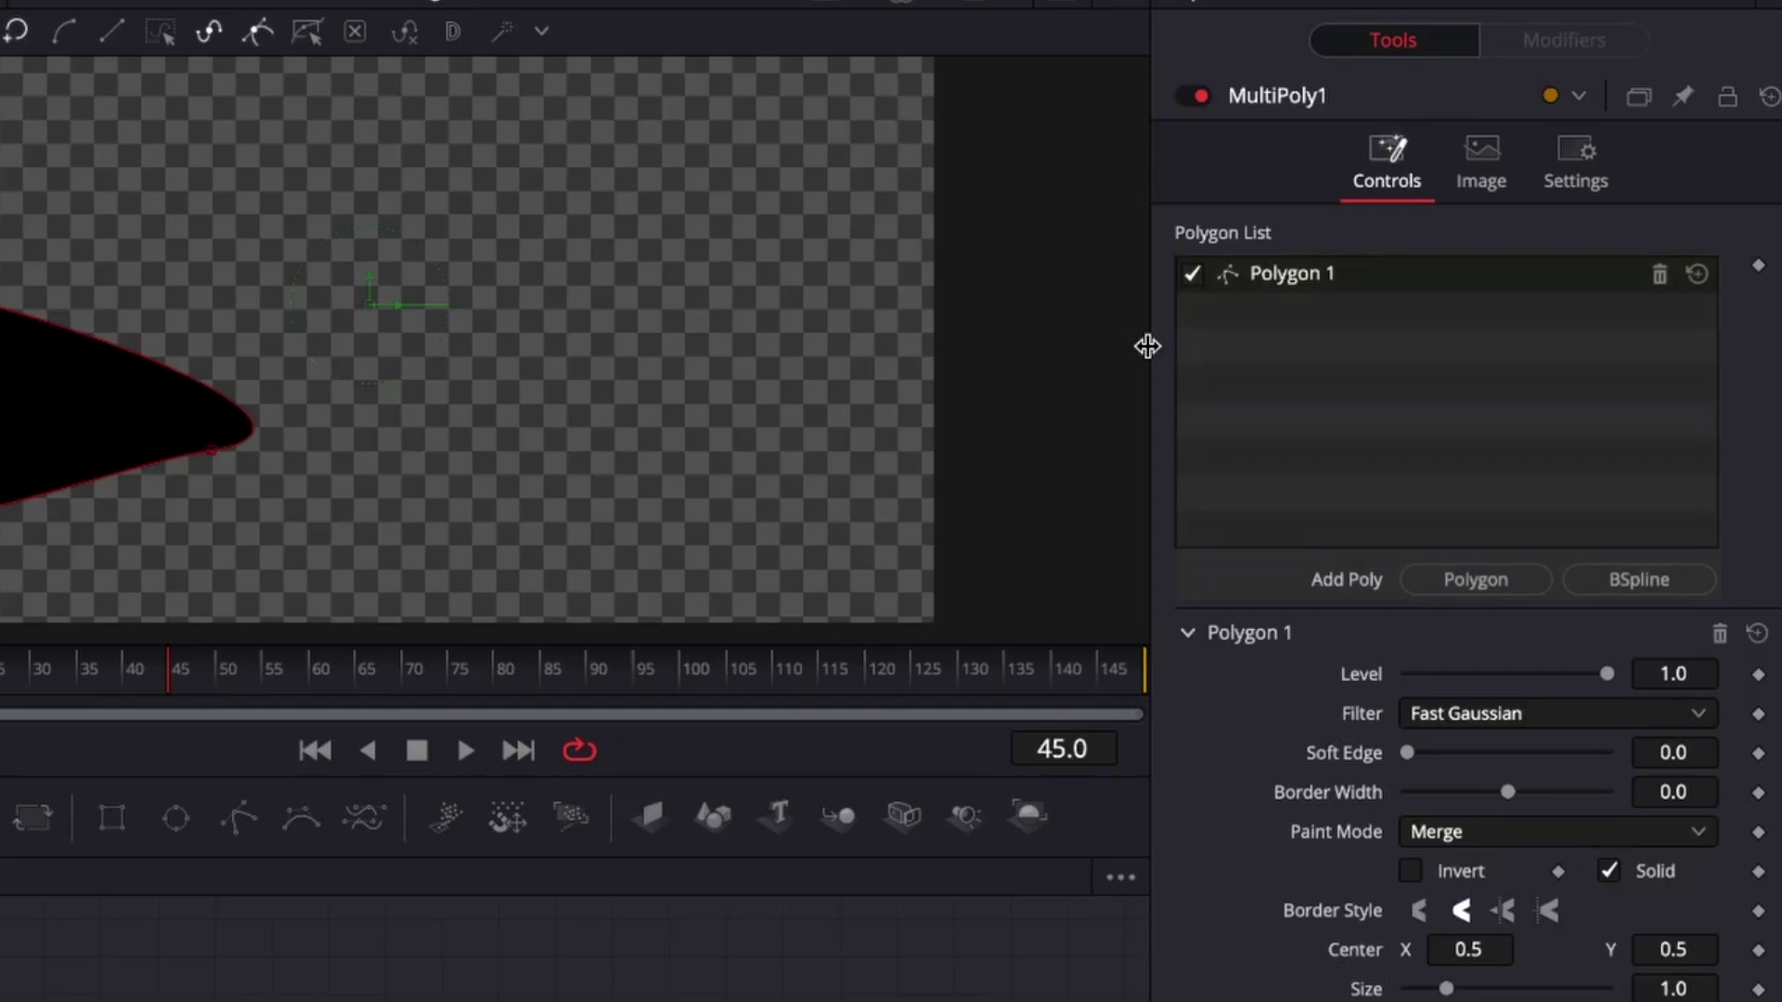
Step: Add Polygon 2 to MultiPoly1 and draw a closed three-point triangle
{"action": "left_click", "coordinate": [1472, 581]}
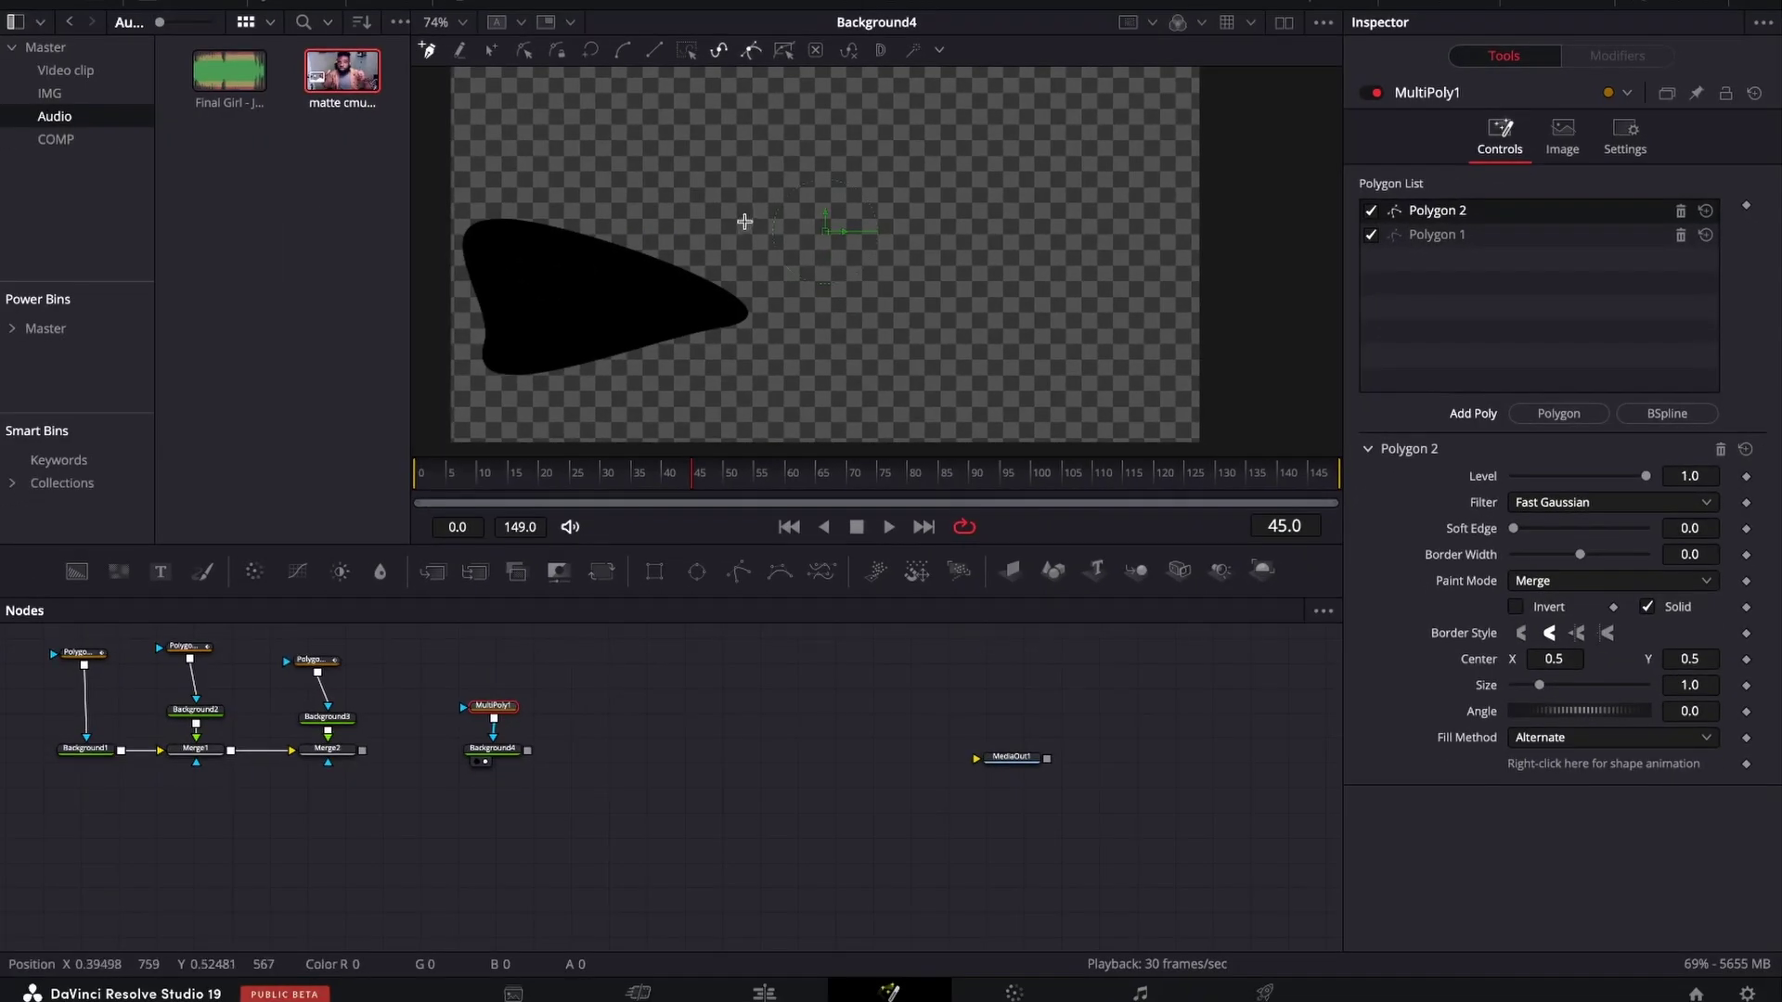
{"action": "left_click", "coordinate": [745, 221]}
{"action": "left_click", "coordinate": [678, 393]}
{"action": "left_click", "coordinate": [960, 391]}
{"action": "left_click", "coordinate": [746, 221]}
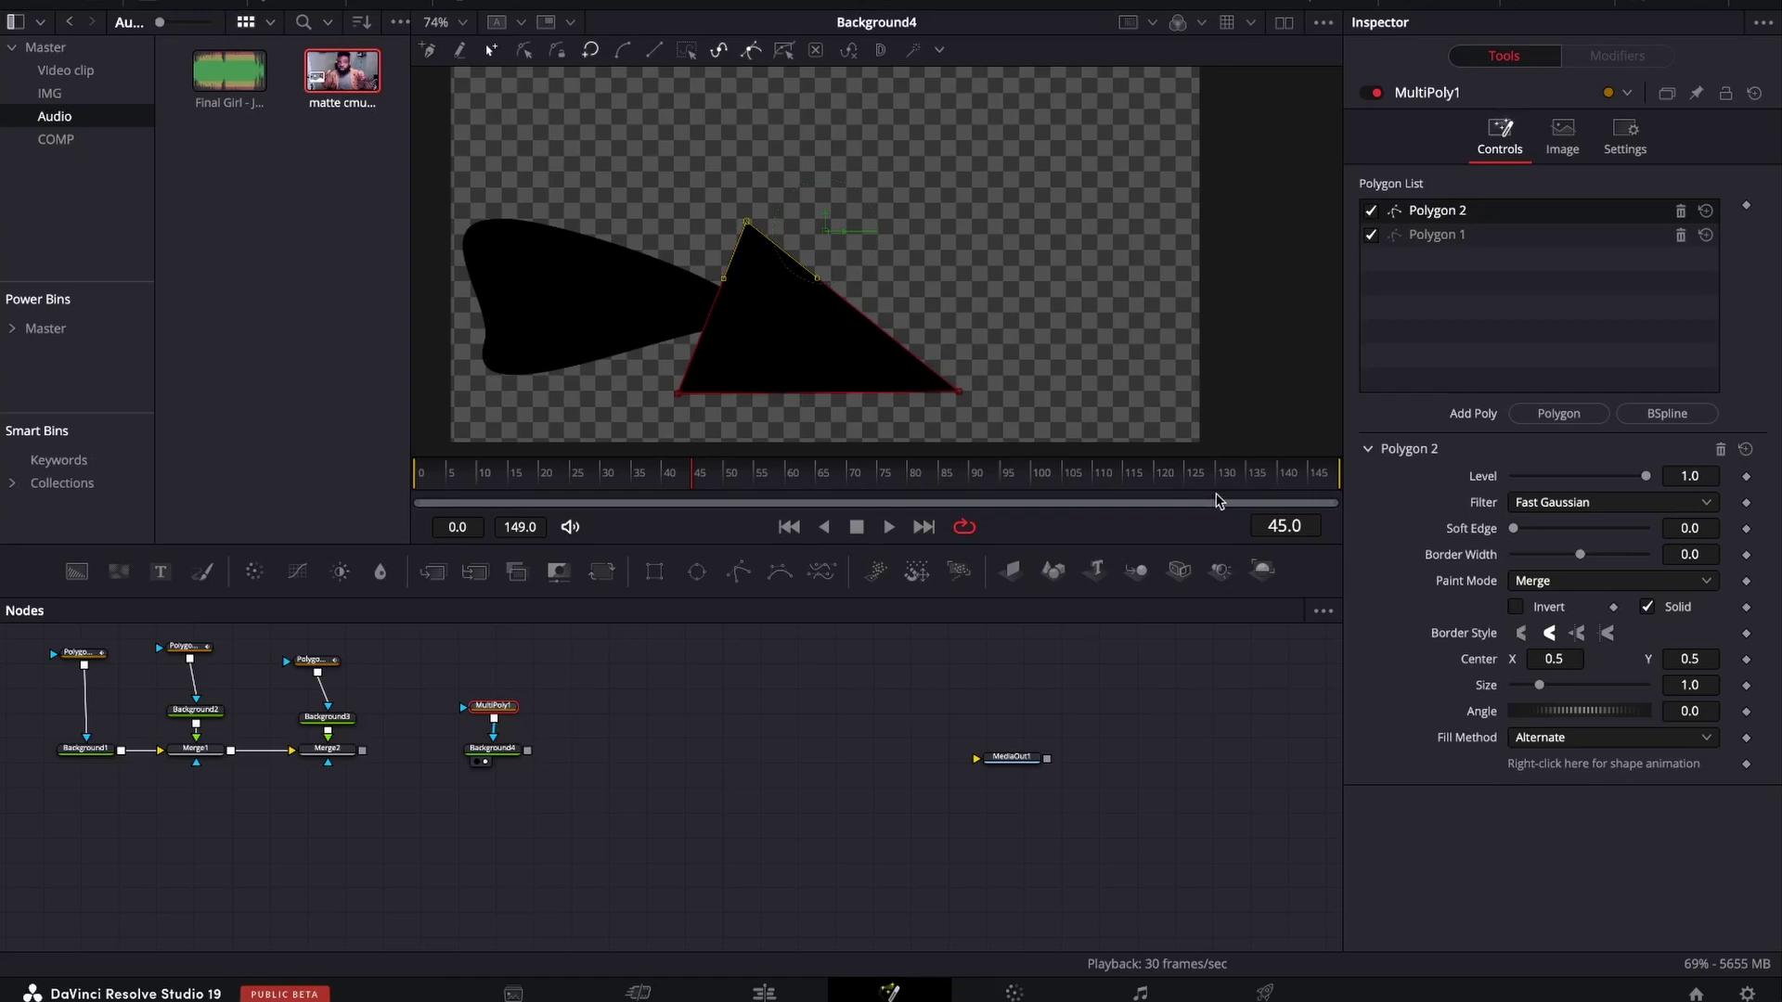
Step: Add Polygon 3 as a closed four-point shape, curving one of its corners
{"action": "left_click", "coordinate": [1552, 414]}
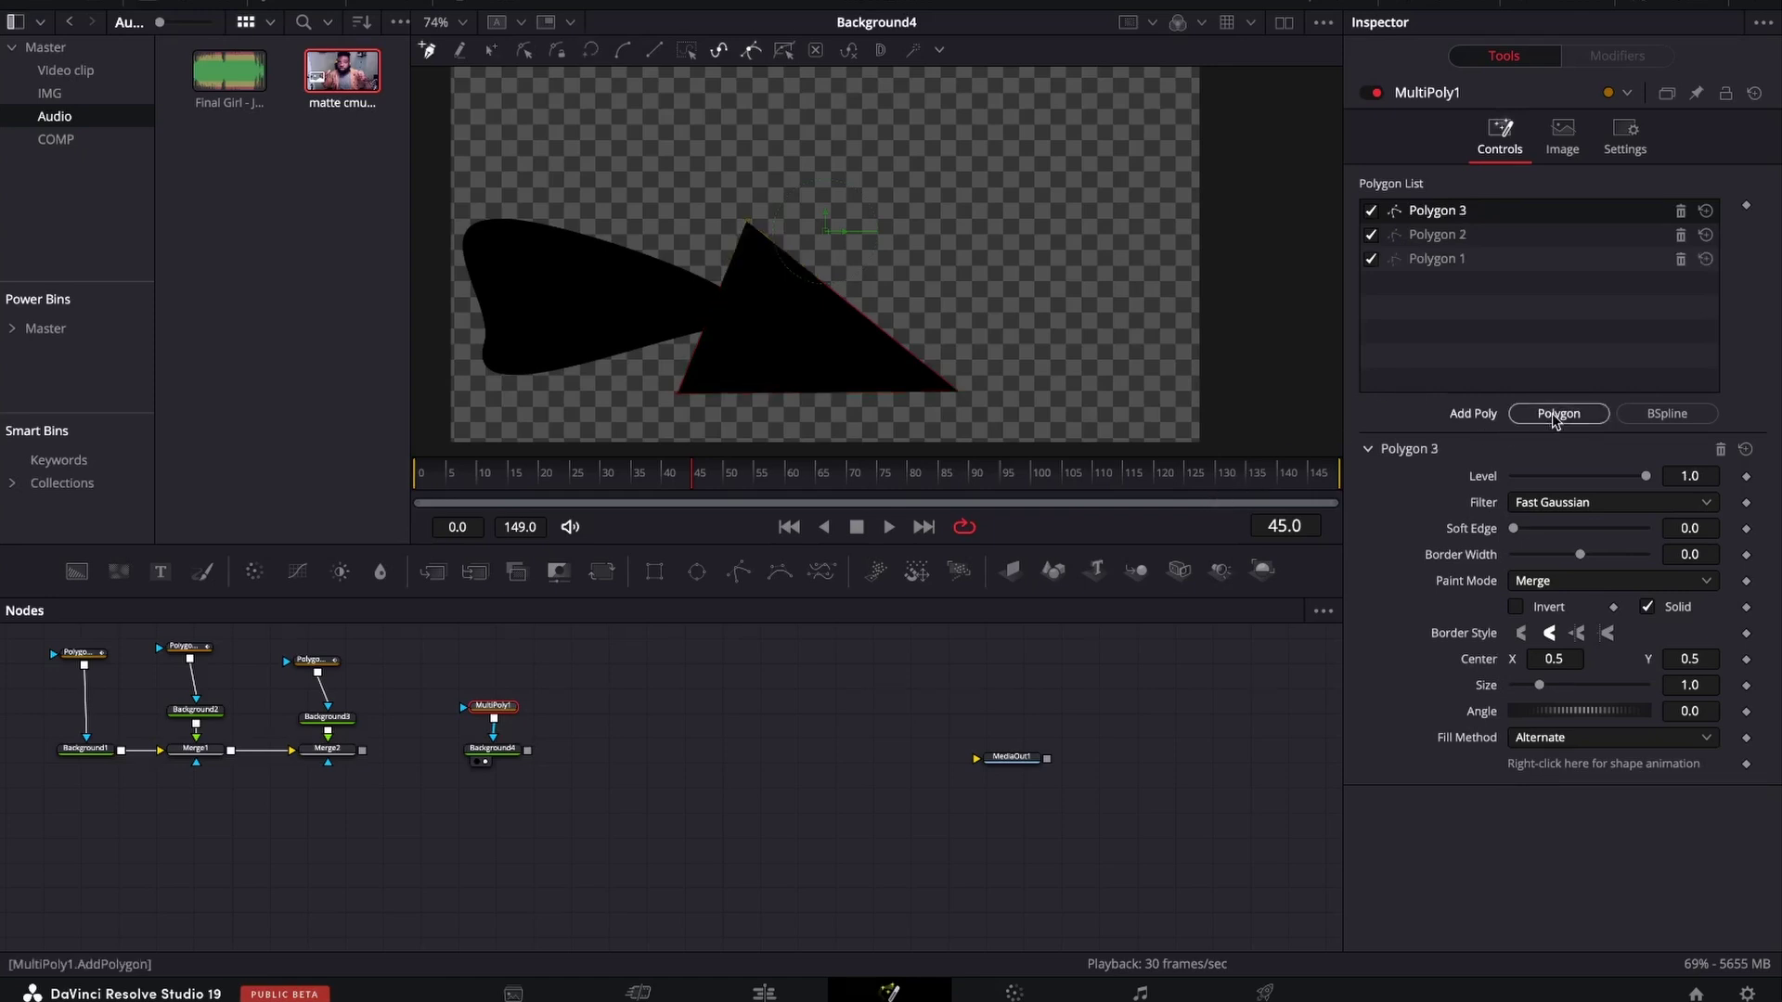
{"action": "left_click", "coordinate": [953, 288]}
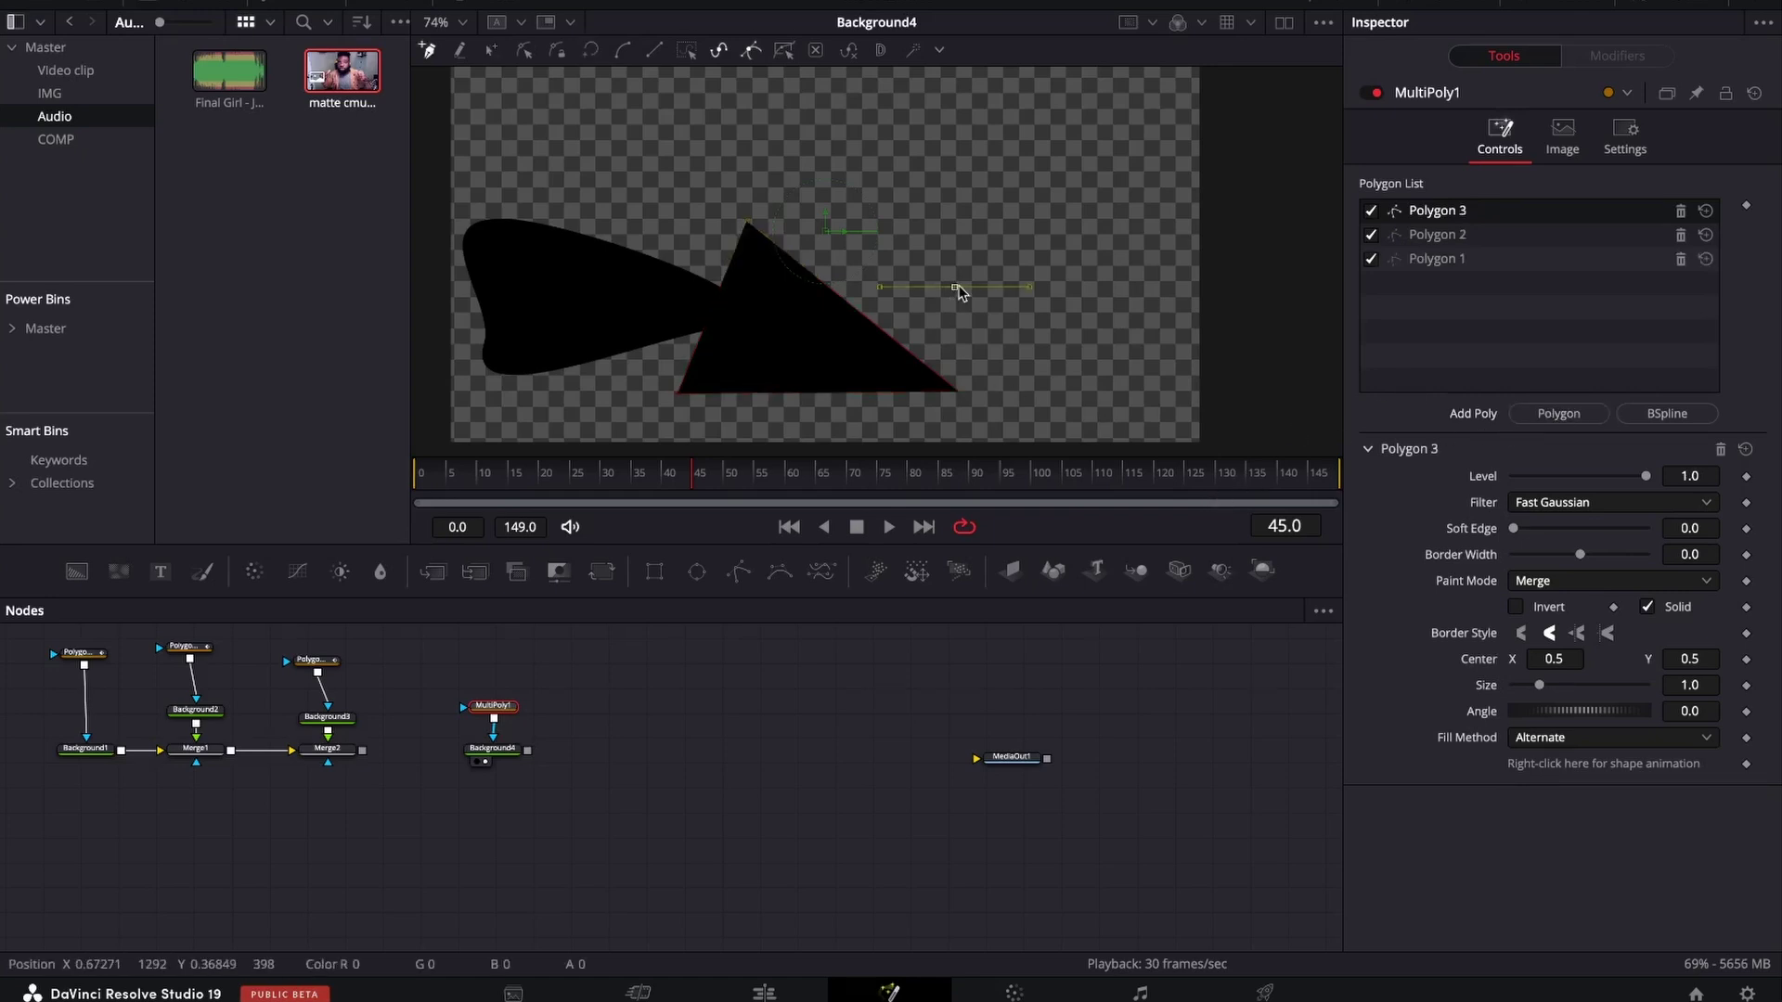
{"action": "left_click", "coordinate": [1081, 179]}
{"action": "left_click", "coordinate": [1158, 376]}
{"action": "left_click", "coordinate": [1012, 427]}
{"action": "left_click", "coordinate": [956, 288]}
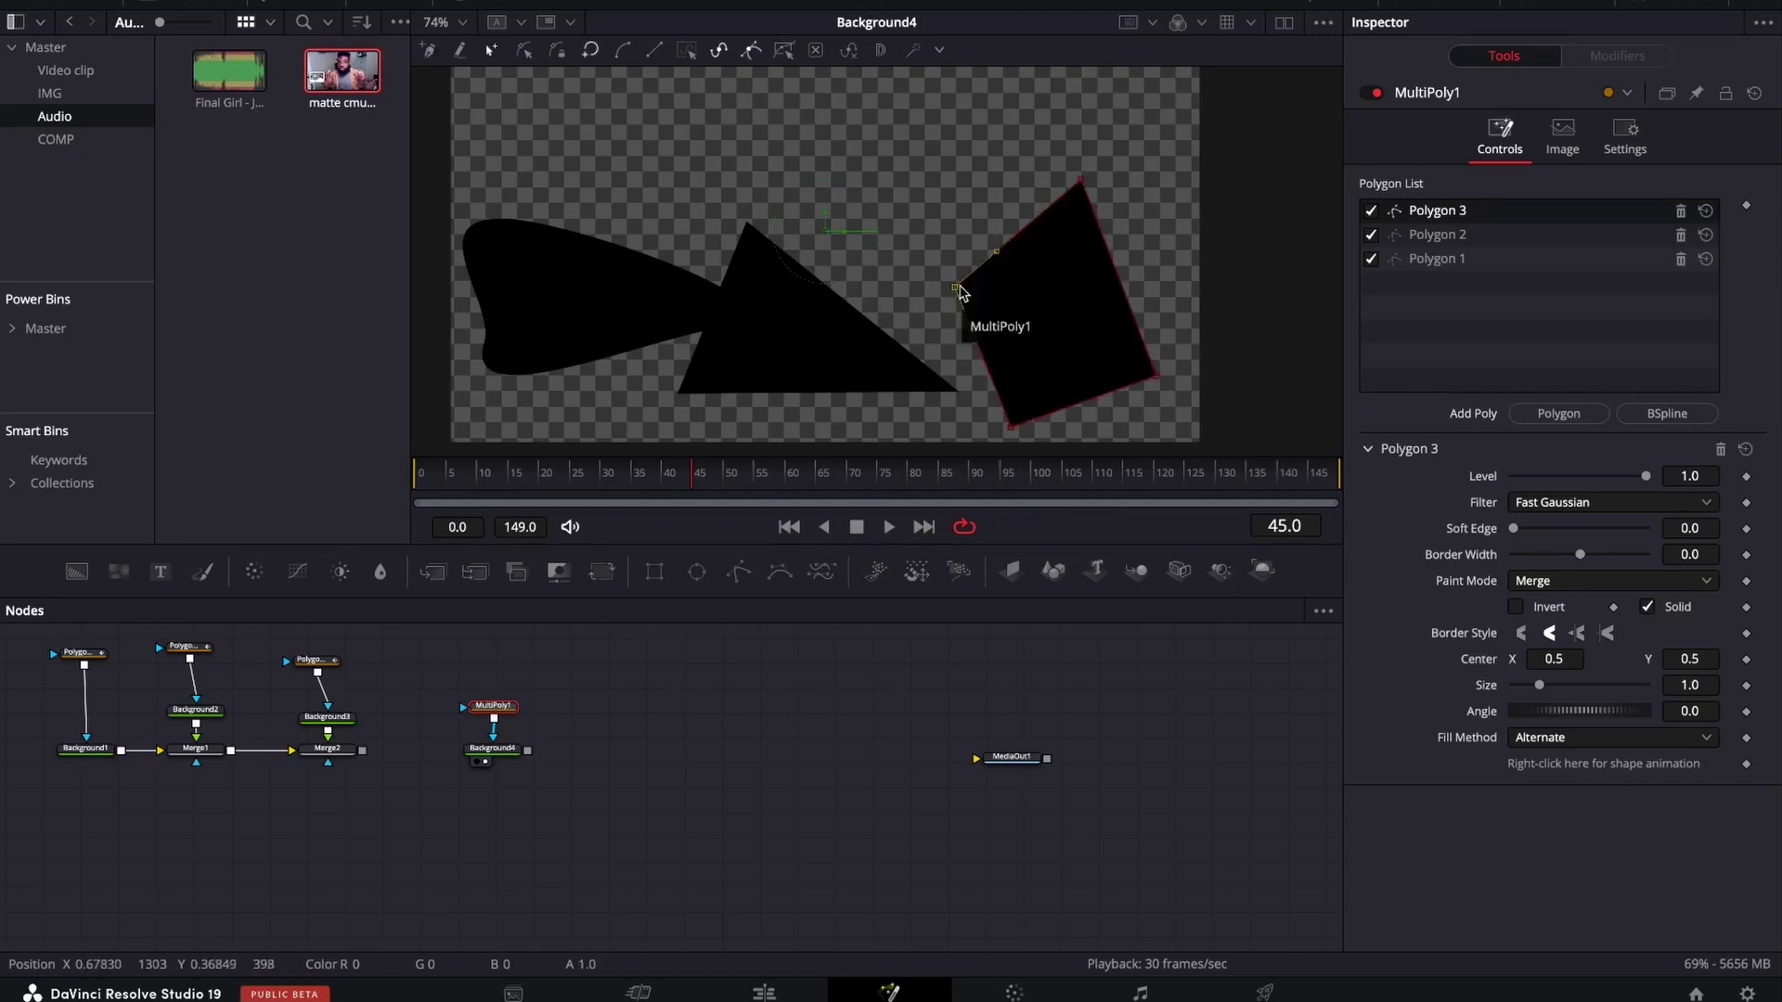
{"action": "left_click", "coordinate": [959, 291]}
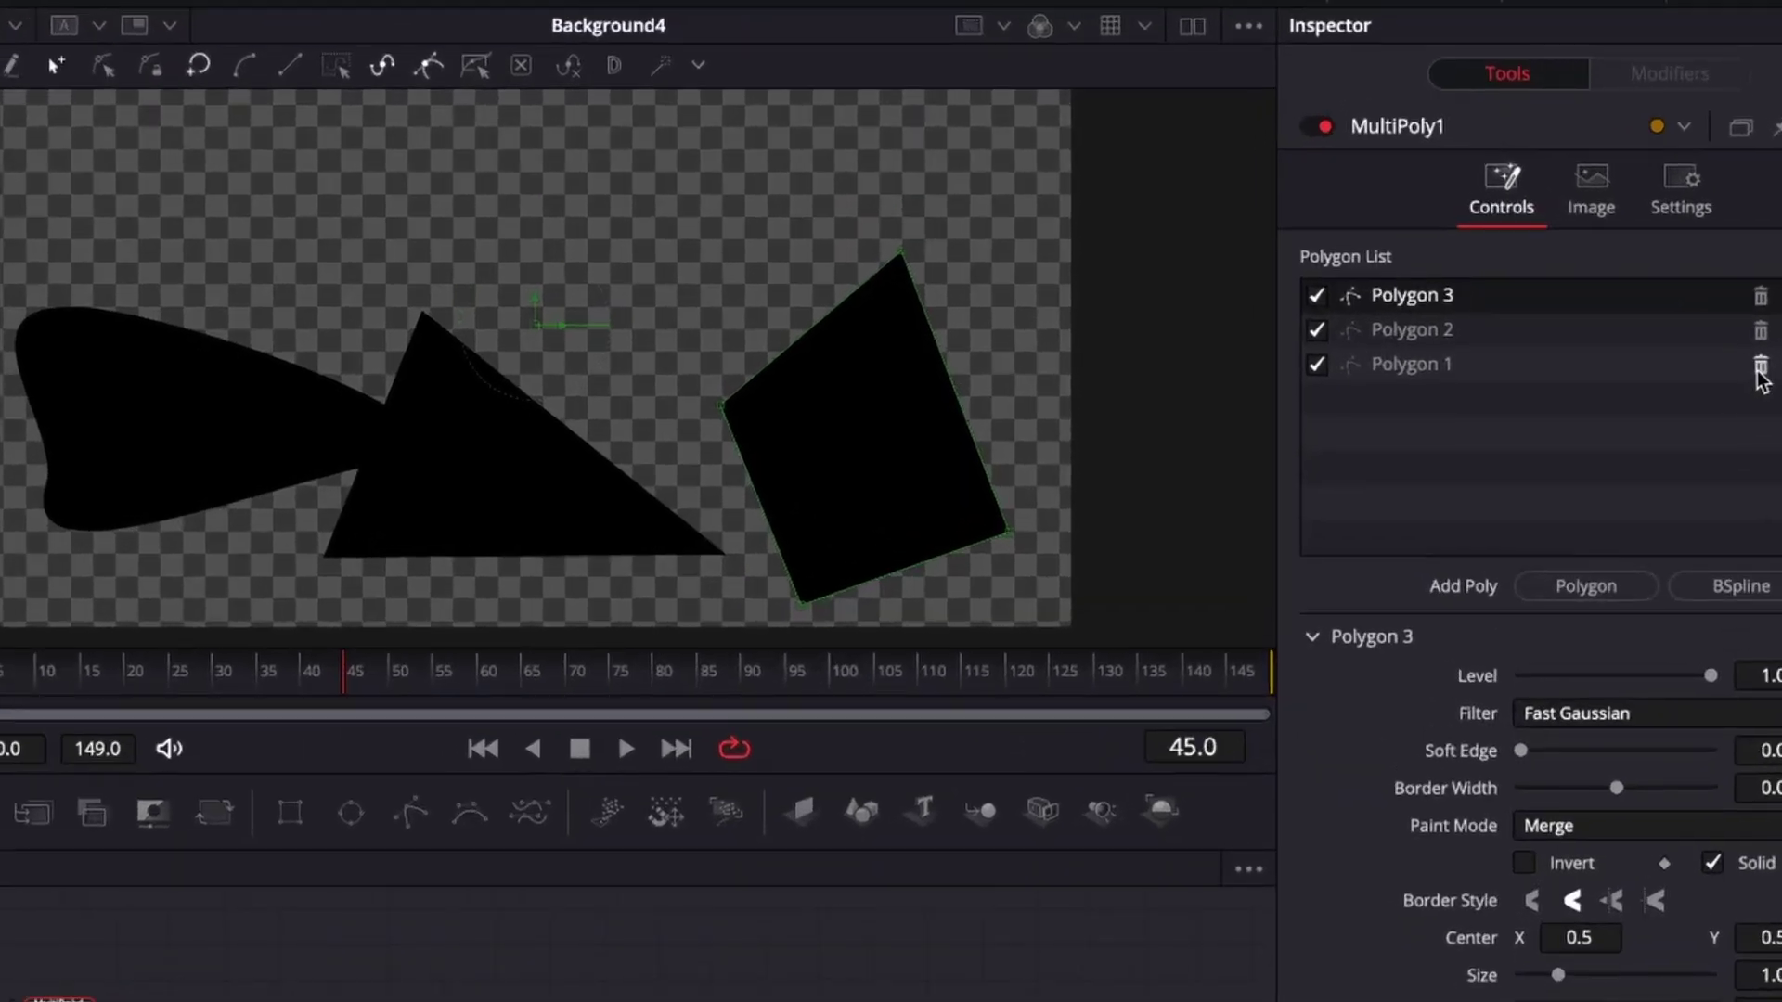
Step: Delete Polygons 1, 2 and 3 from MultiPoly1
{"action": "left_click", "coordinate": [1761, 369]}
{"action": "left_click", "coordinate": [1761, 331]}
{"action": "left_click", "coordinate": [1762, 297]}
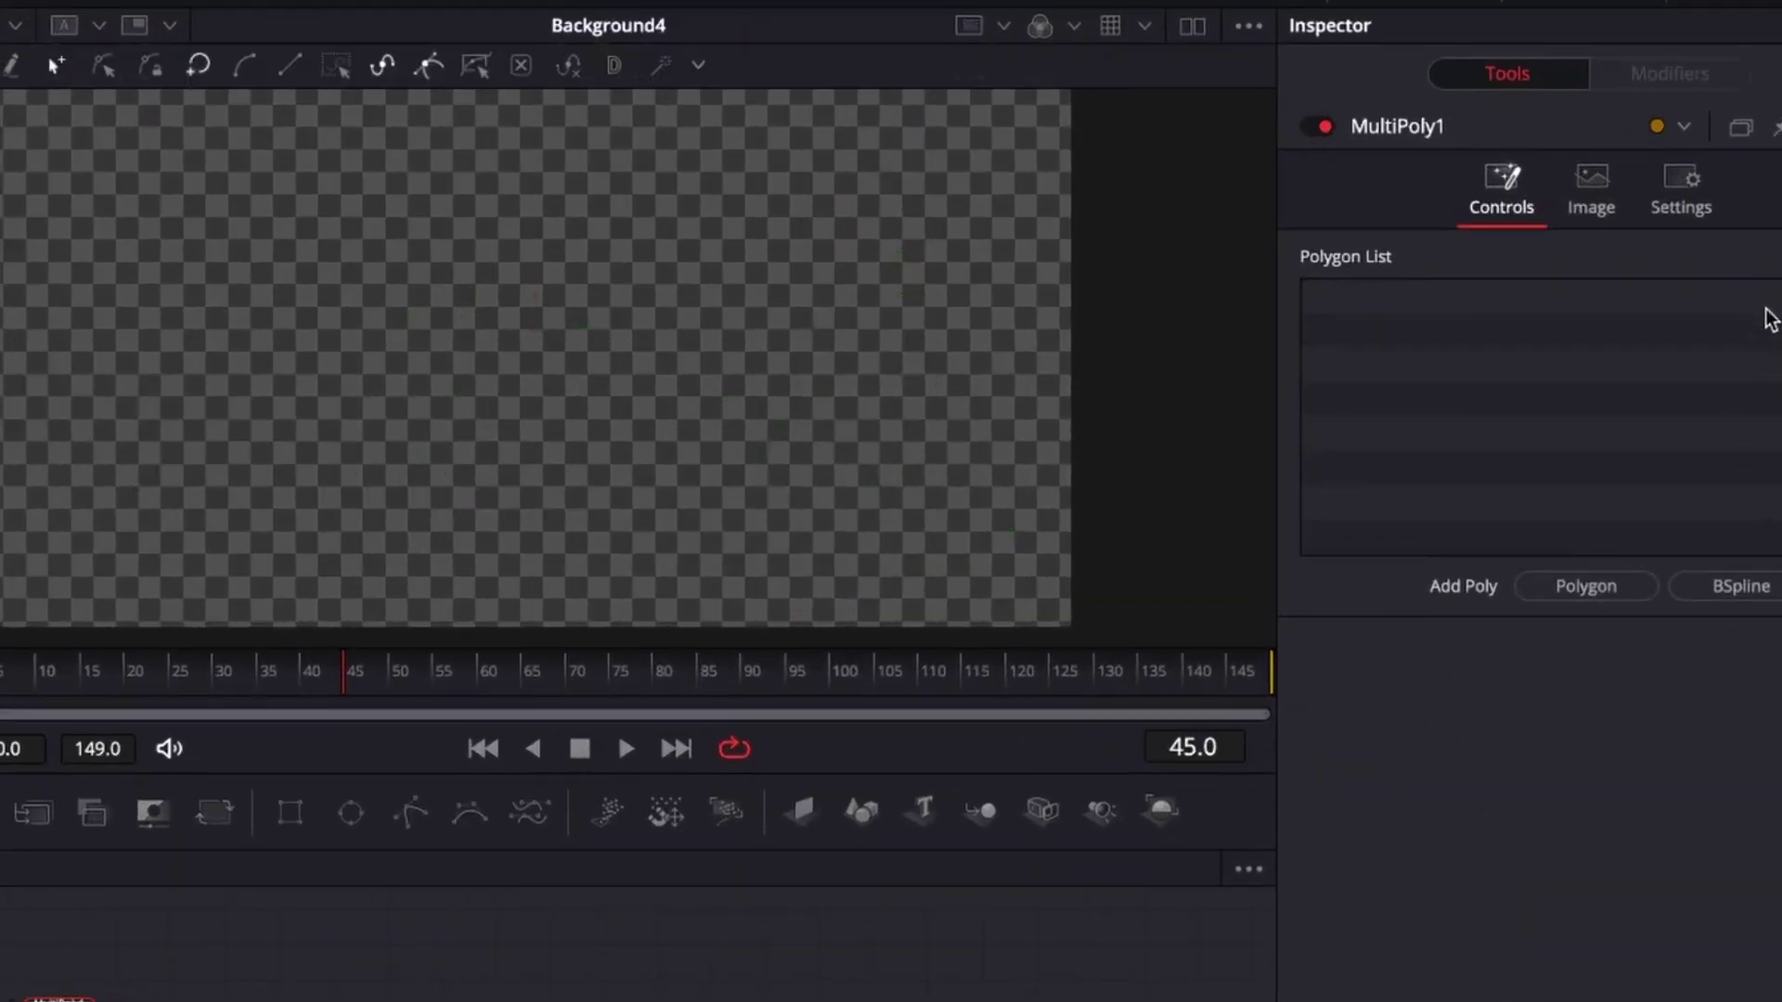
Step: Draw a new tall five-corner Polygon 4 and close it with Shift+C
{"action": "left_click", "coordinate": [1601, 587]}
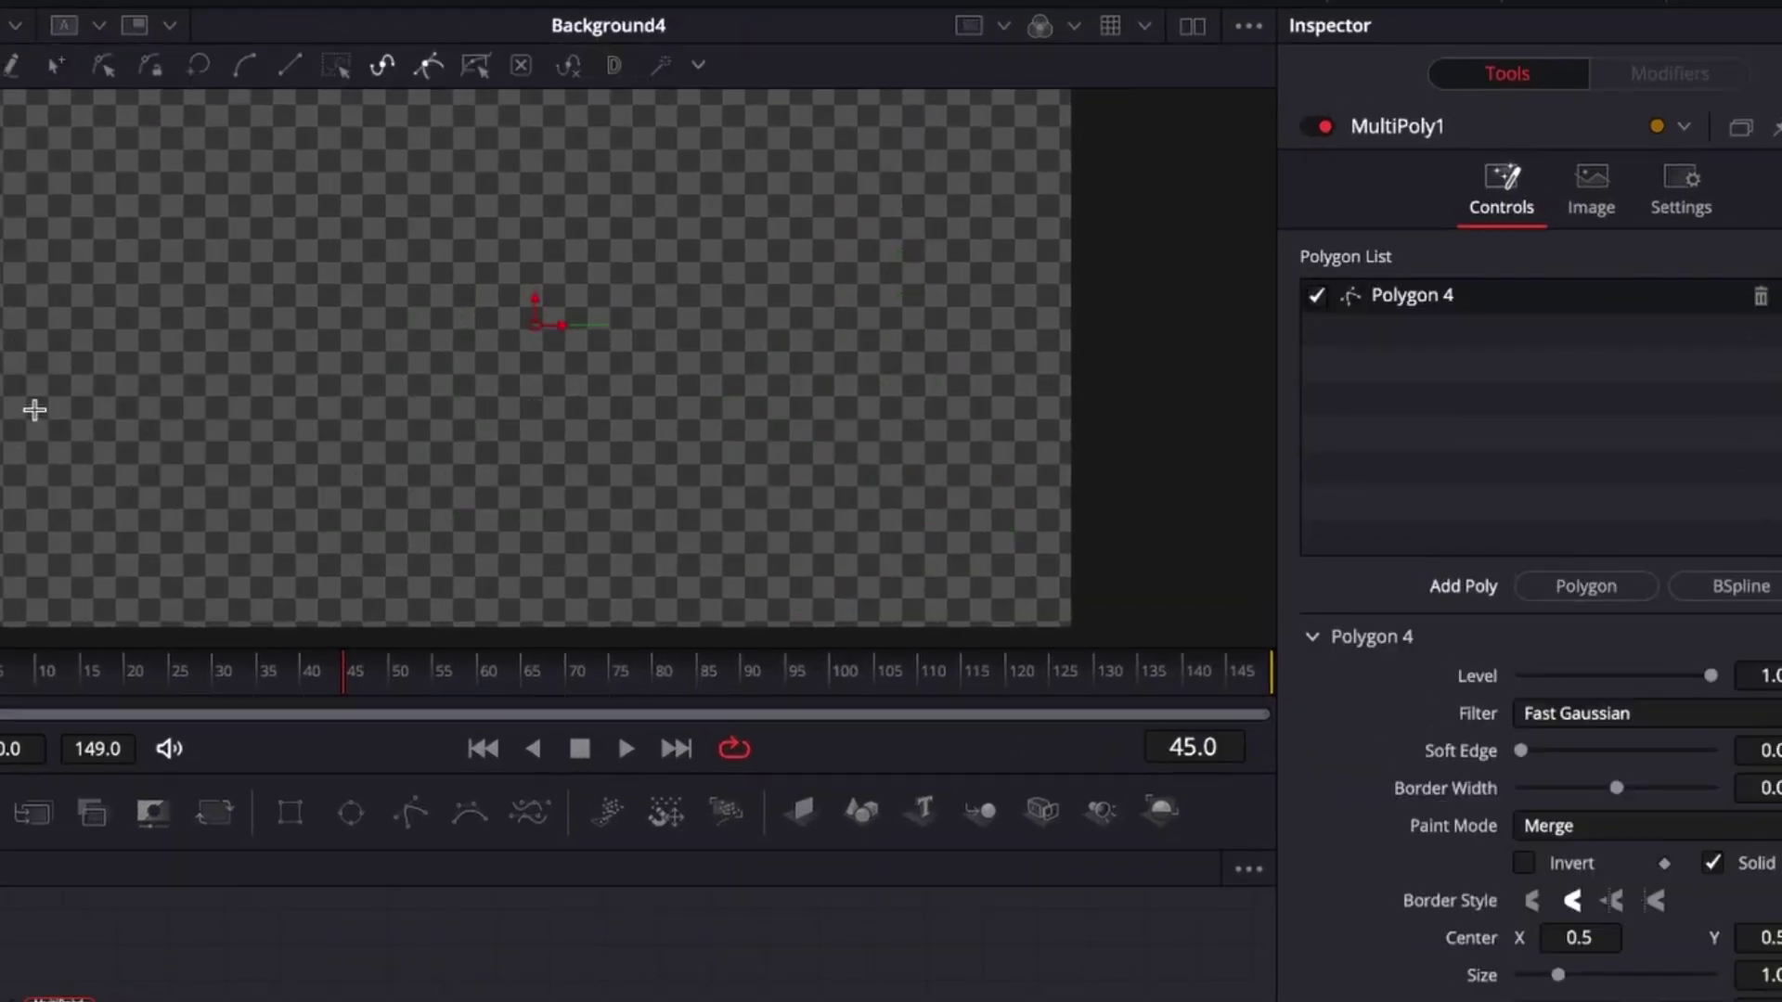
{"action": "left_click", "coordinate": [69, 213]}
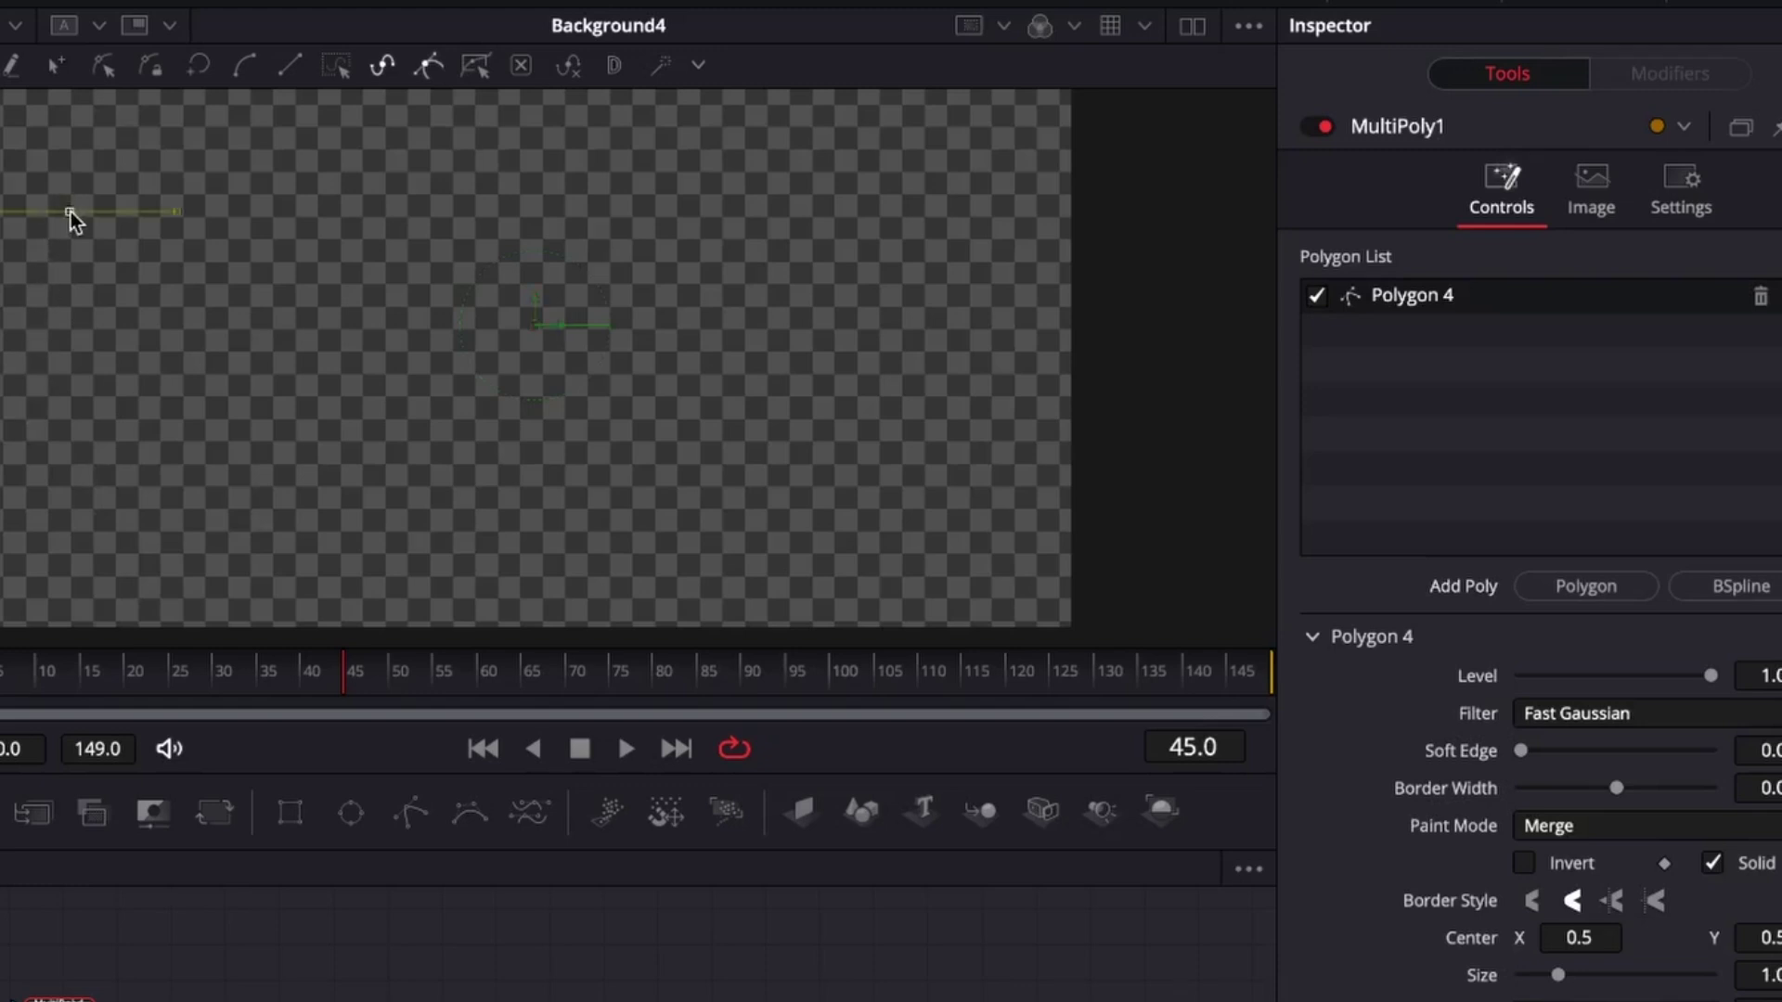
{"action": "left_click", "coordinate": [284, 216]}
{"action": "left_click", "coordinate": [265, 435]}
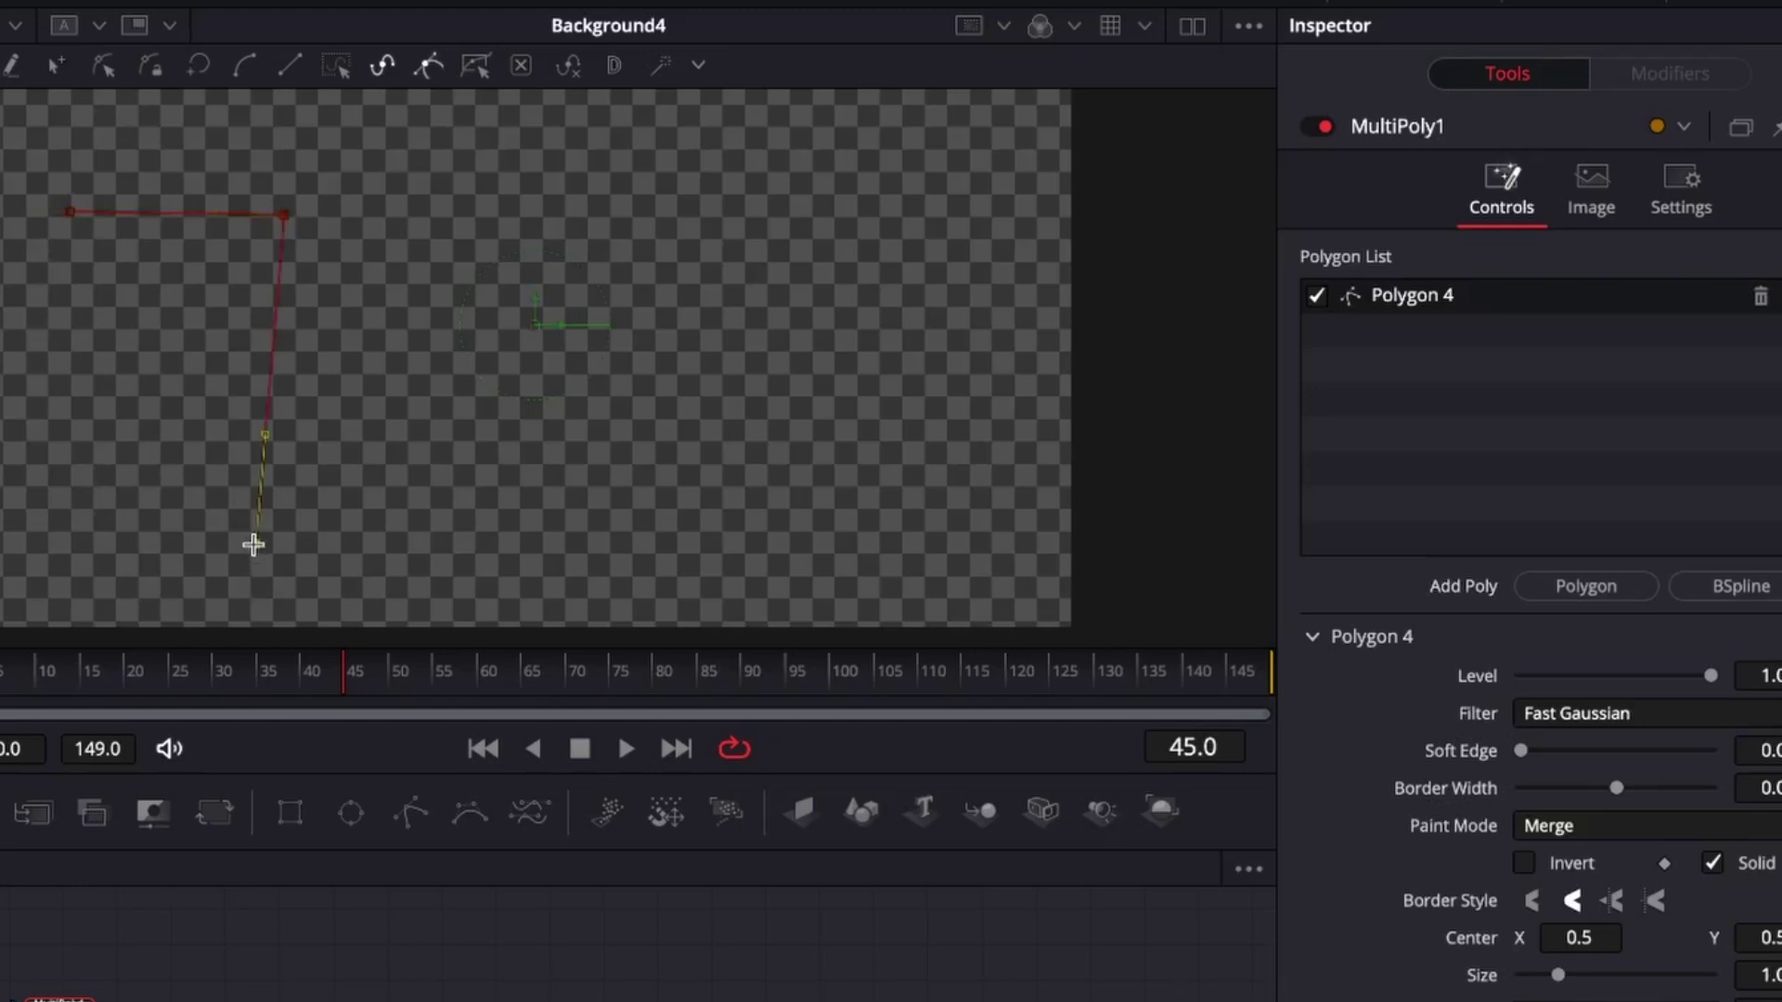
{"action": "left_click", "coordinate": [252, 545]}
{"action": "left_click", "coordinate": [99, 547]}
{"action": "key", "text": "shift+c"}
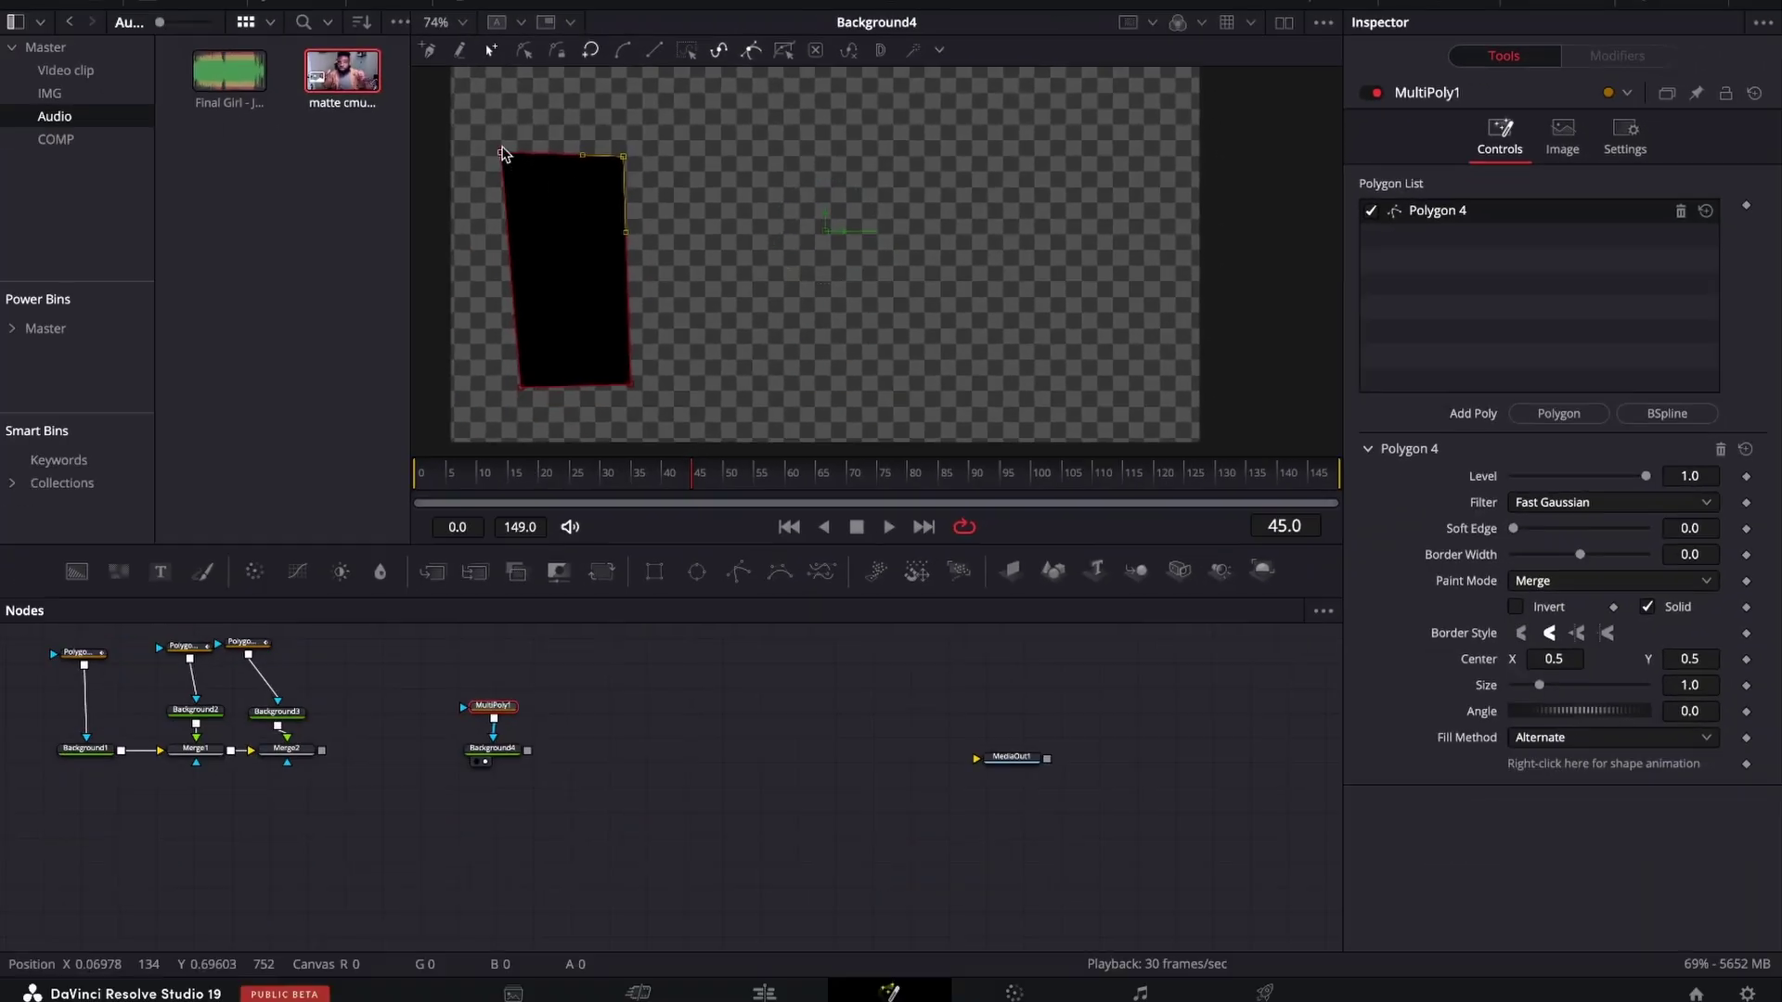
Step: Move the left points right and the bottom-right point left to square the shape and straighten its right edge
{"action": "left_click_drag", "start_coordinate": [70, 212], "coordinate": [118, 215]}
{"action": "left_click_drag", "start_coordinate": [100, 547], "coordinate": [124, 544]}
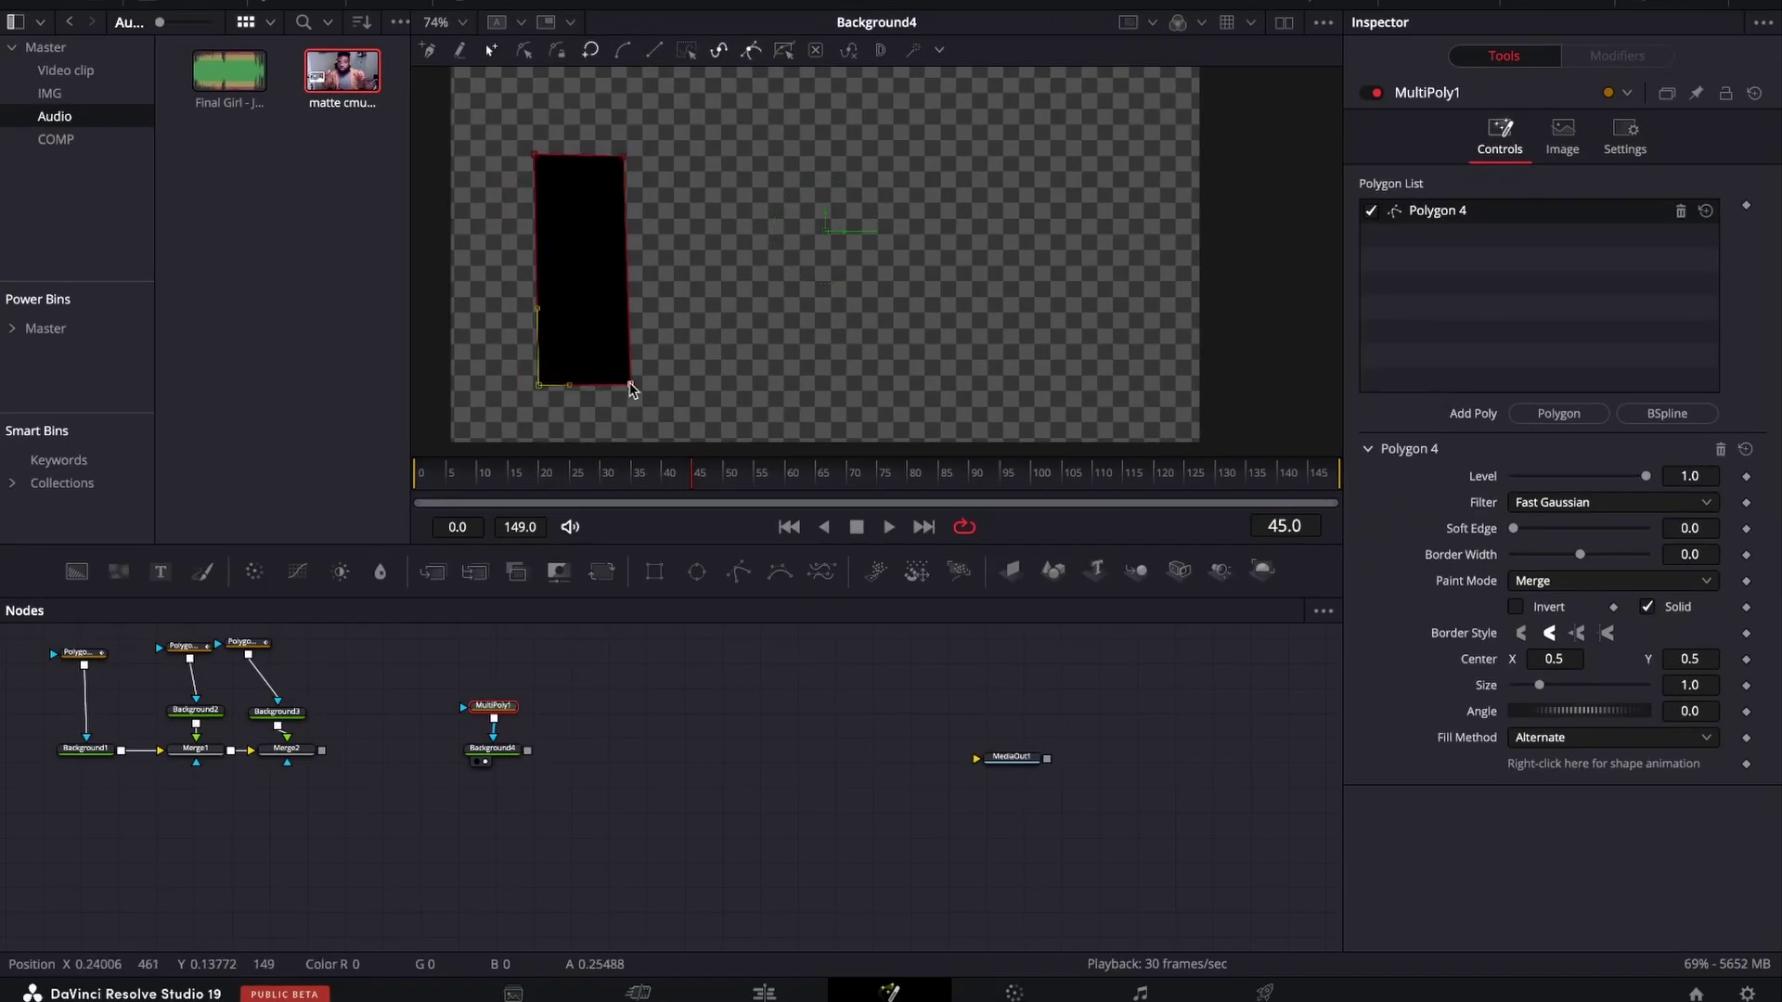
{"action": "left_click_drag", "start_coordinate": [631, 386], "coordinate": [619, 384]}
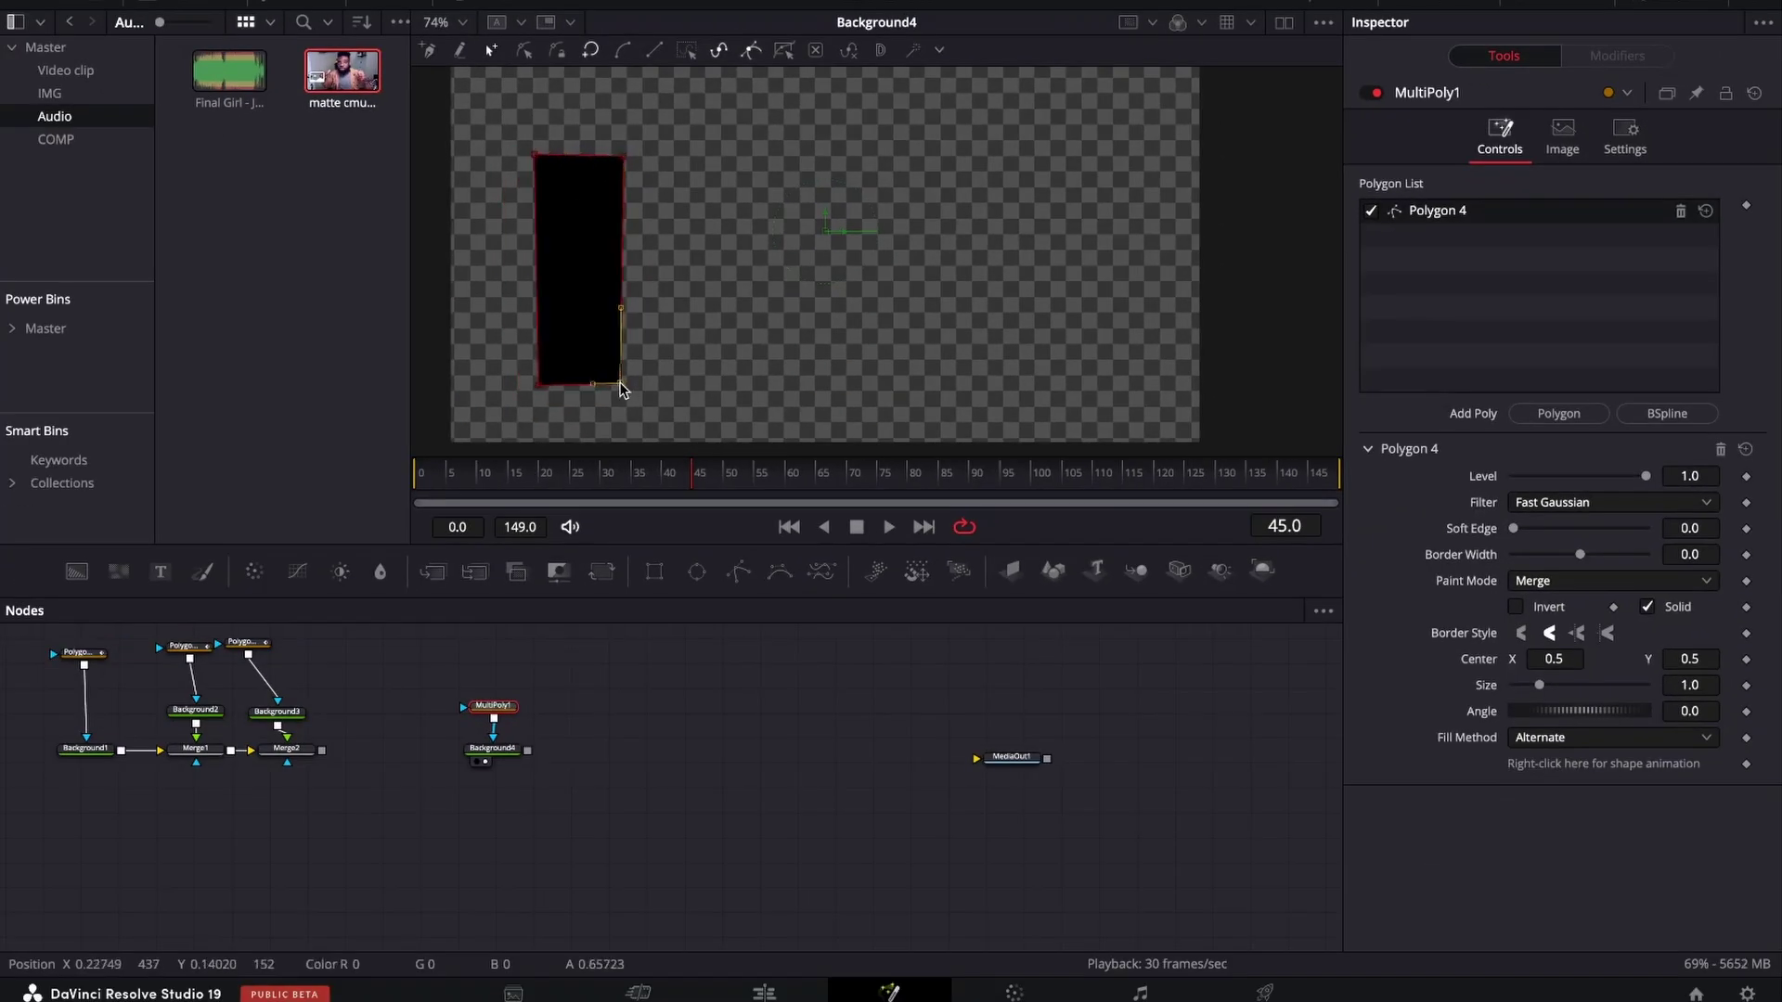
Step: Add Polygon 5 and start drawing a wide slanted bar below Polygon 4 to form an L
{"action": "left_click", "coordinate": [1570, 420]}
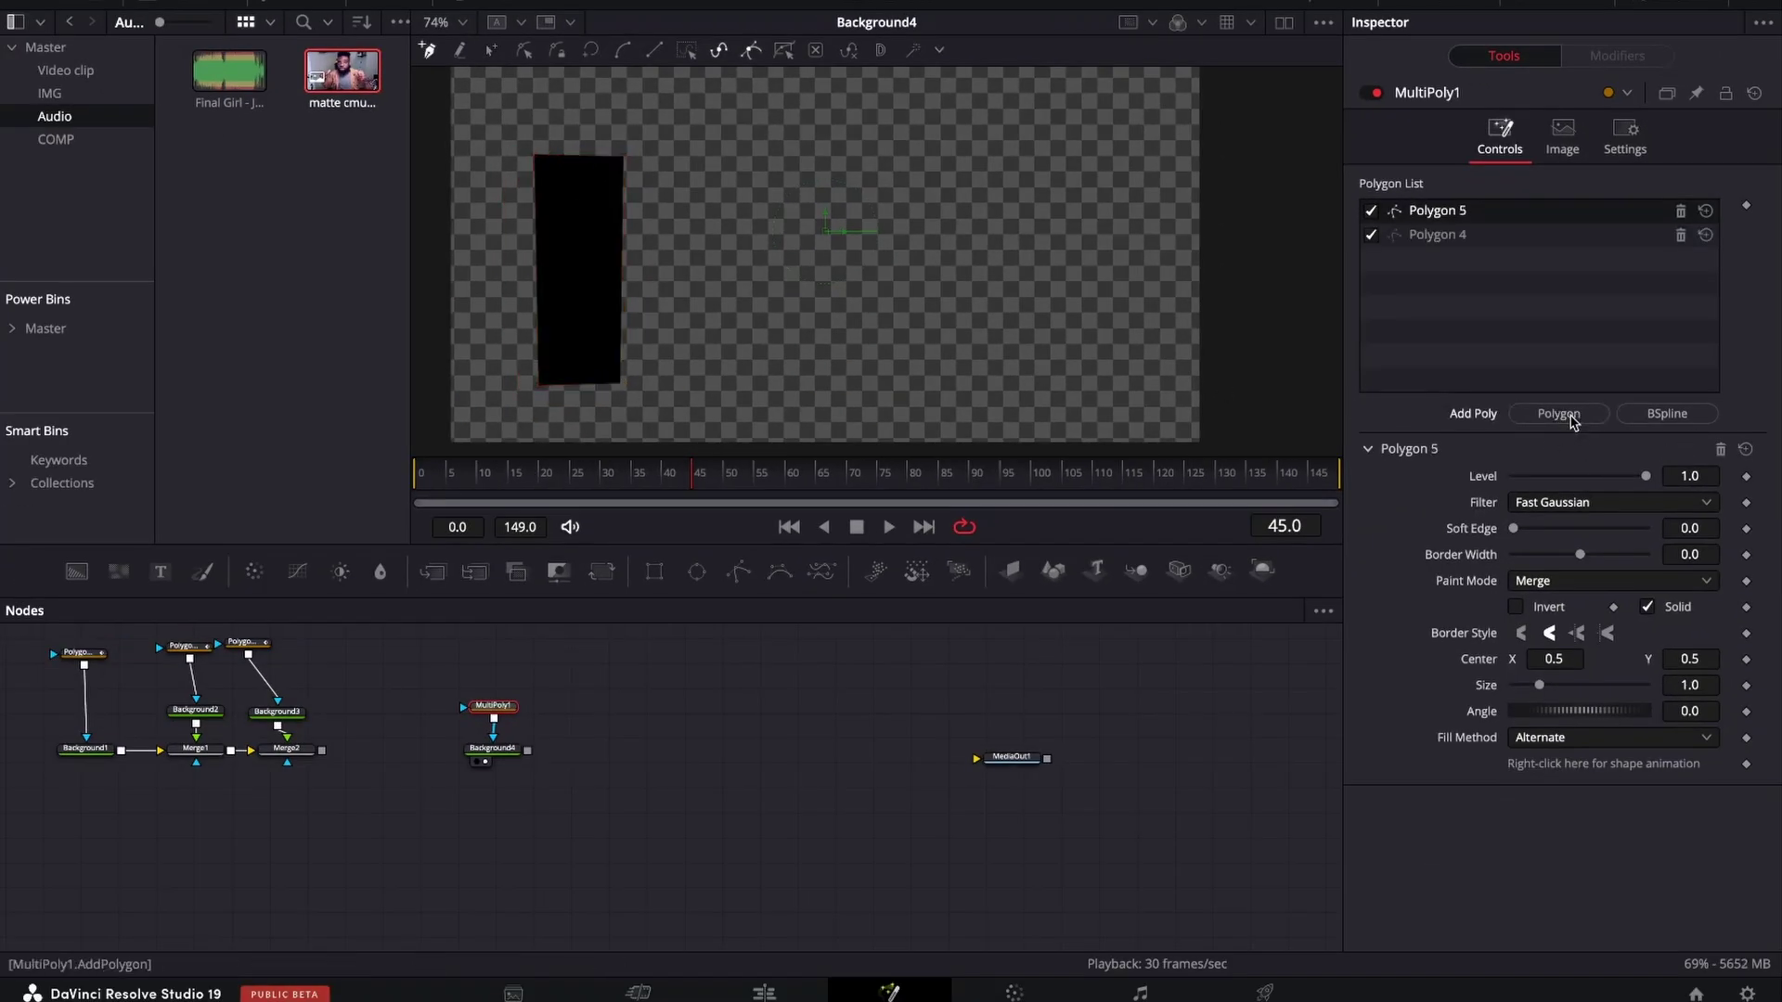
{"action": "left_click", "coordinate": [516, 331]}
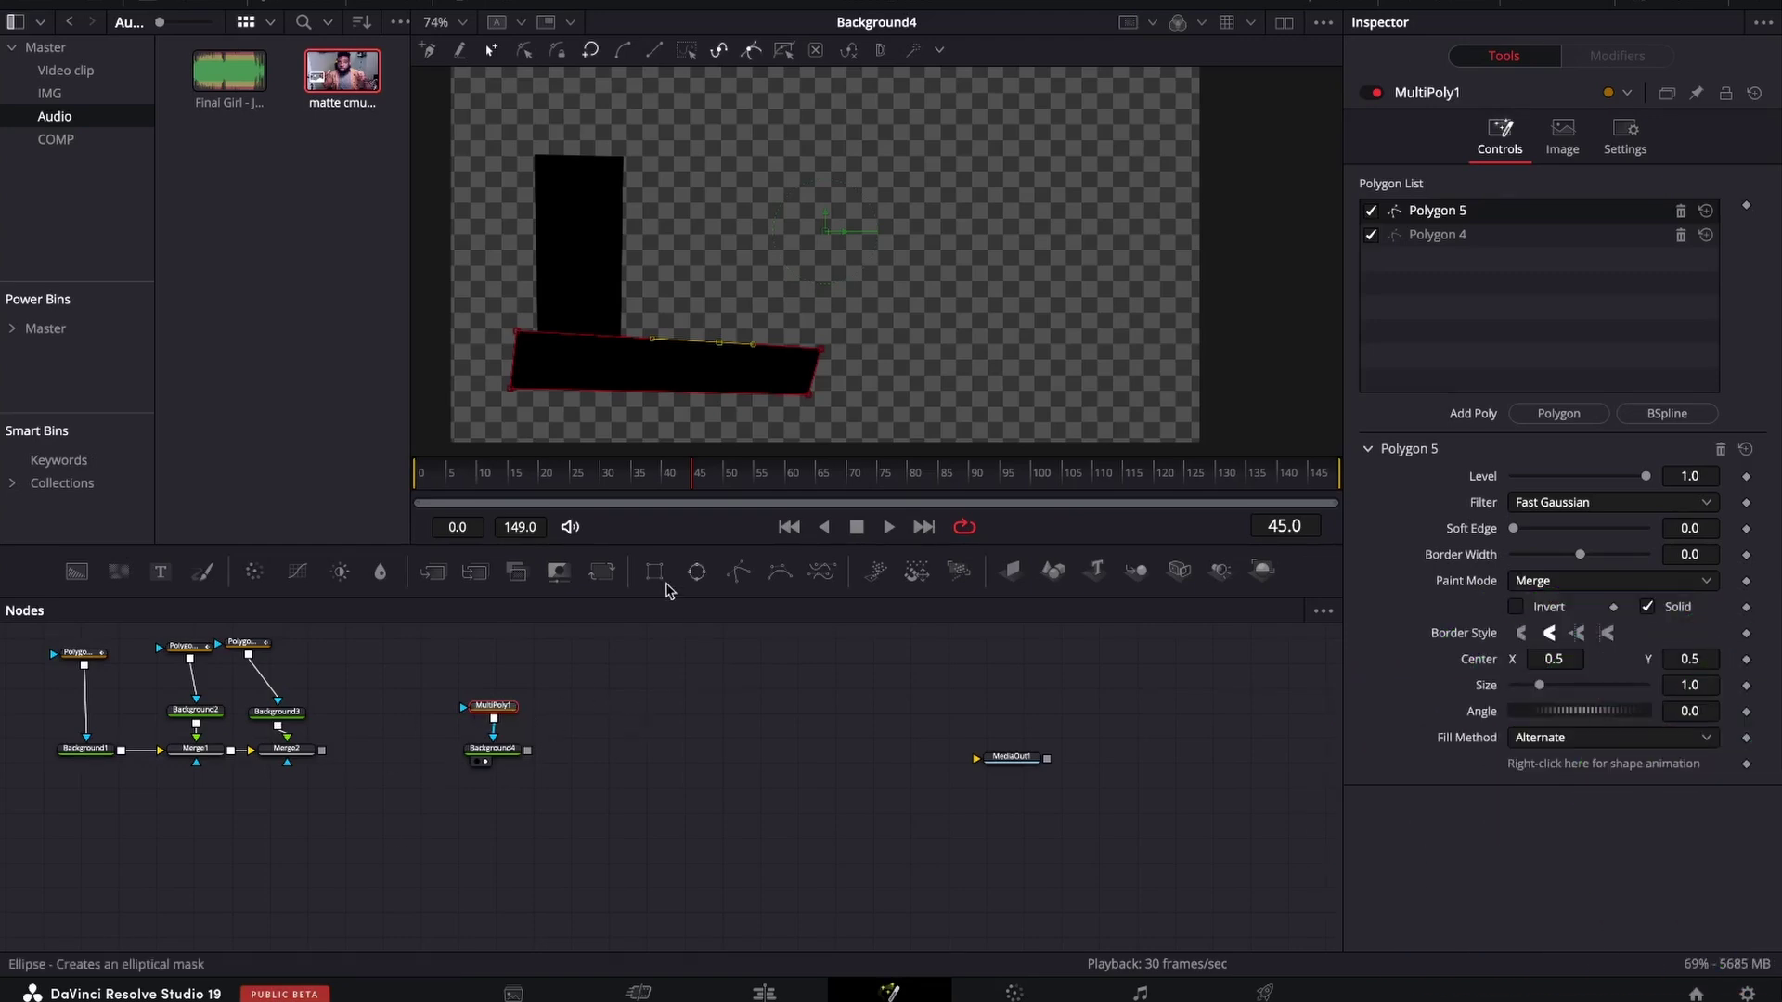
Step: Keyframe Polygon 5's Angle at frame 20, then rotate the bar upright at frame 0
{"action": "left_click", "coordinate": [651, 478]}
{"action": "left_click_drag", "start_coordinate": [650, 479], "coordinate": [536, 502]}
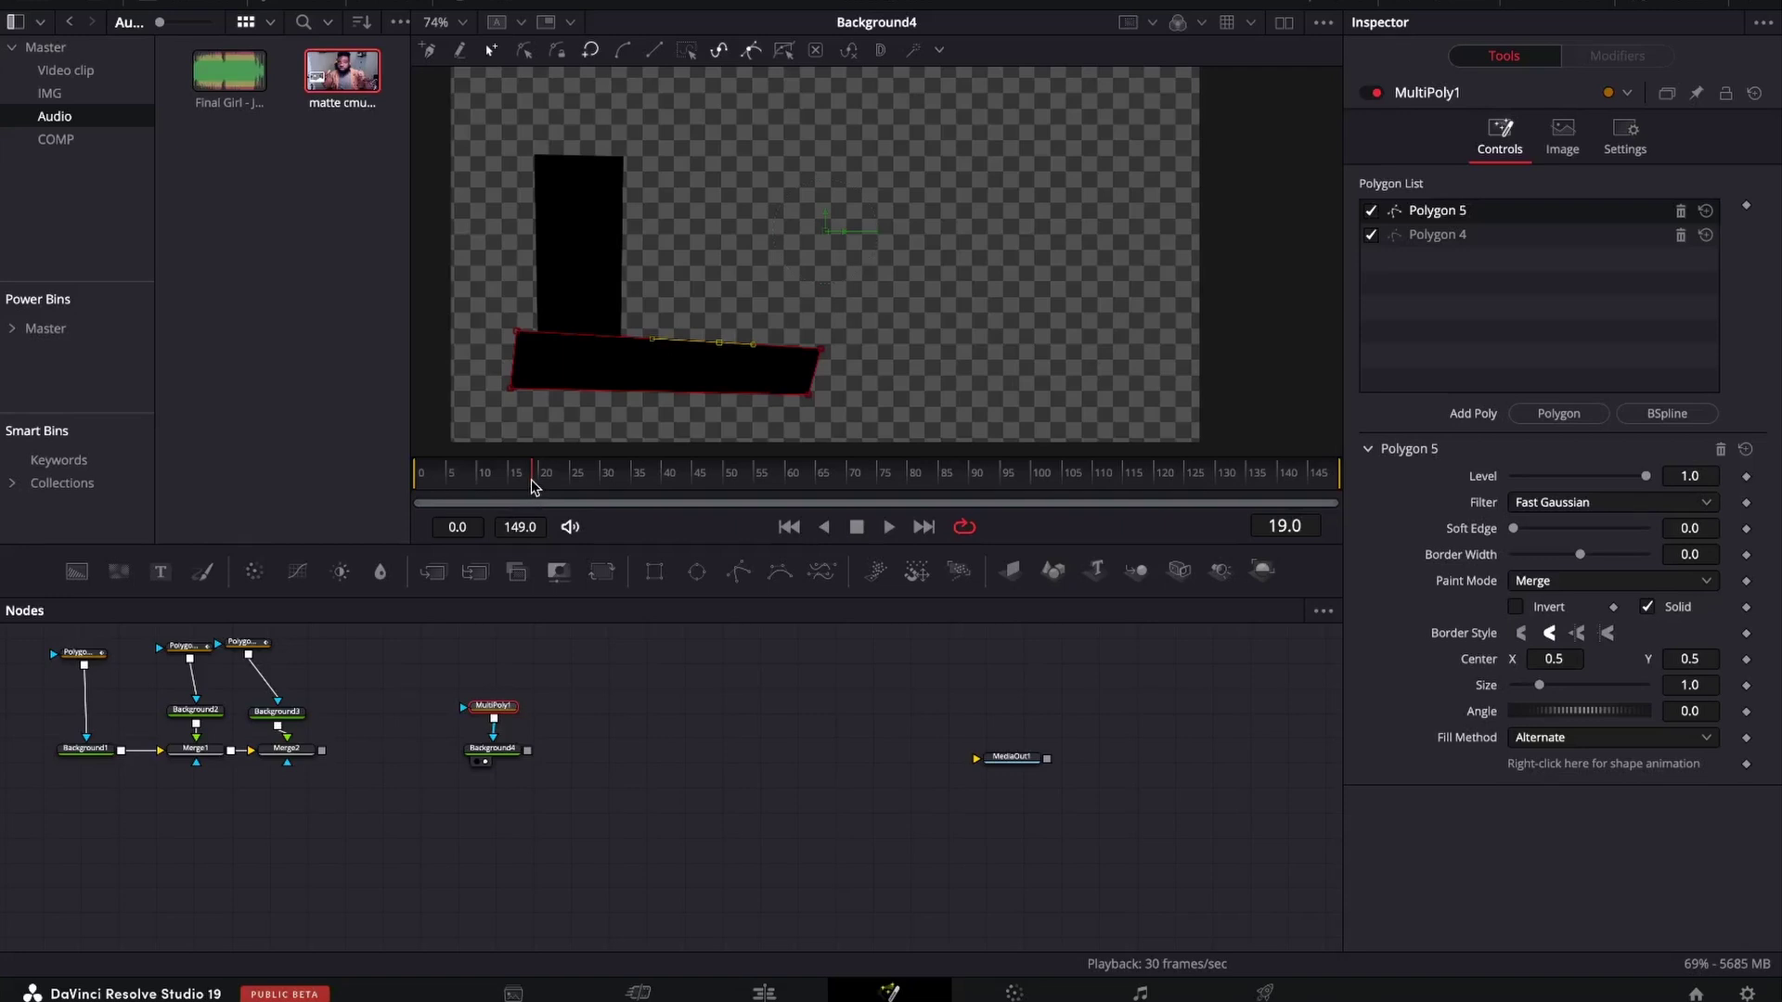
{"action": "left_click_drag", "start_coordinate": [531, 481], "coordinate": [541, 479]}
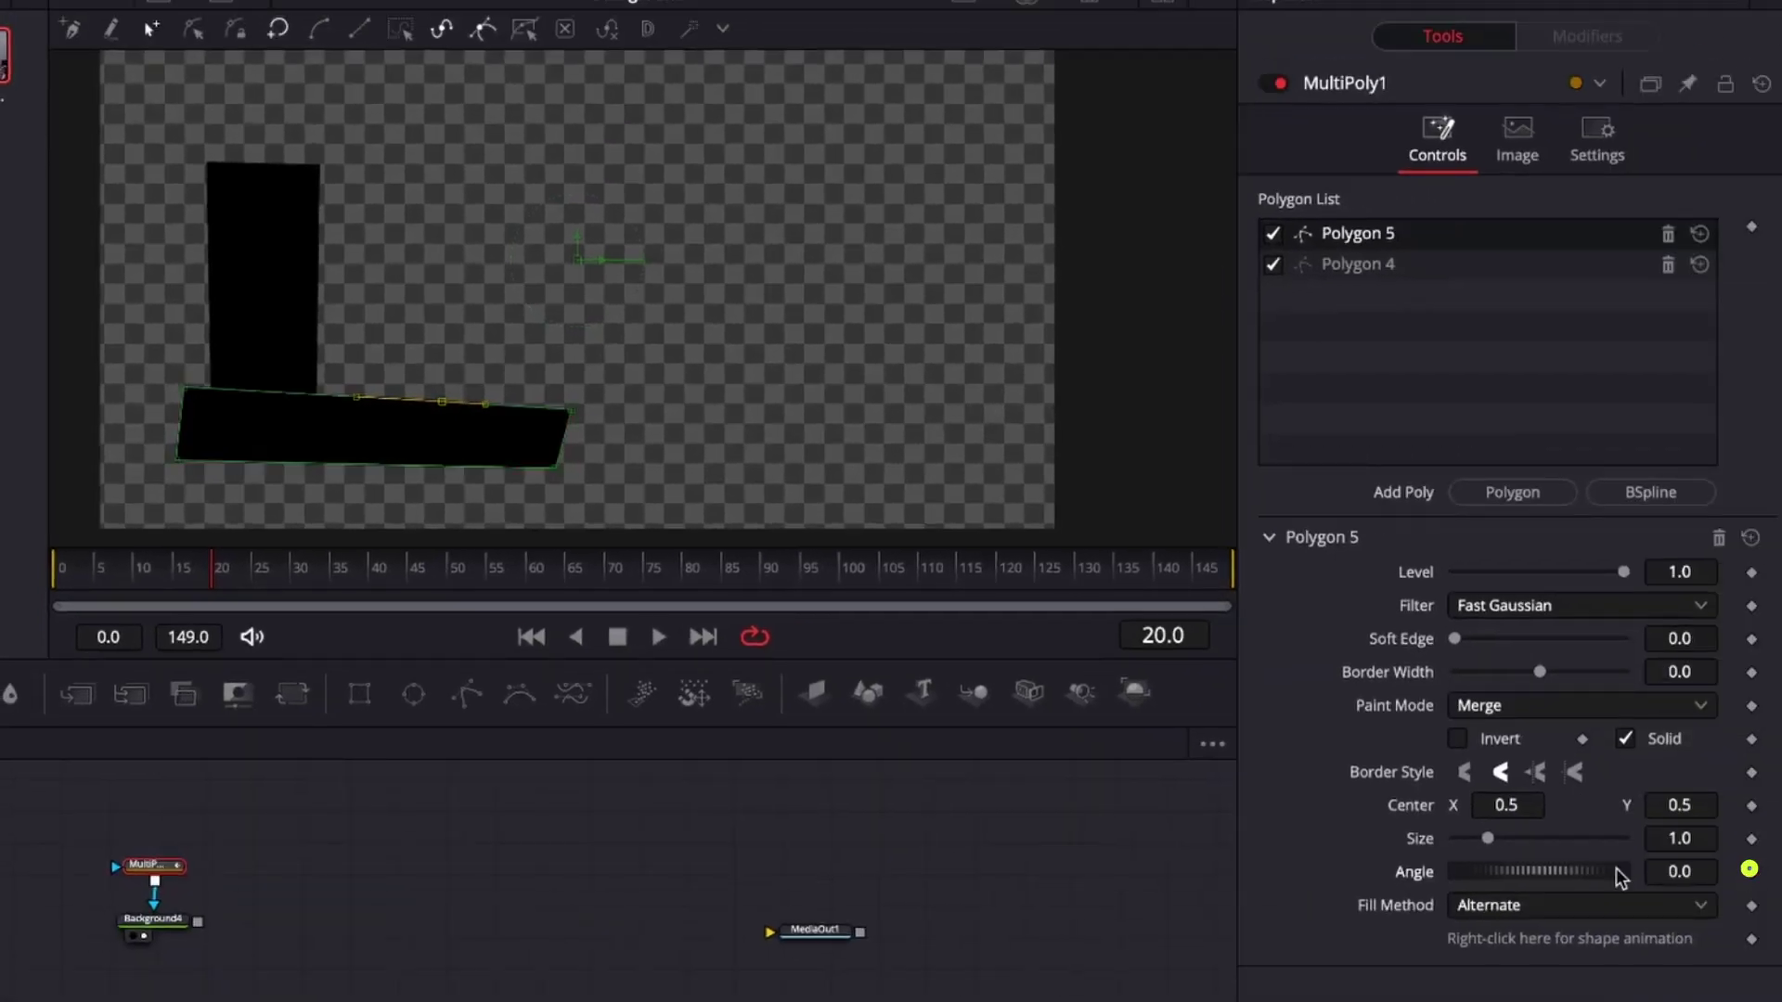
{"action": "left_click", "coordinate": [1781, 1001]}
{"action": "left_click", "coordinate": [273, 599]}
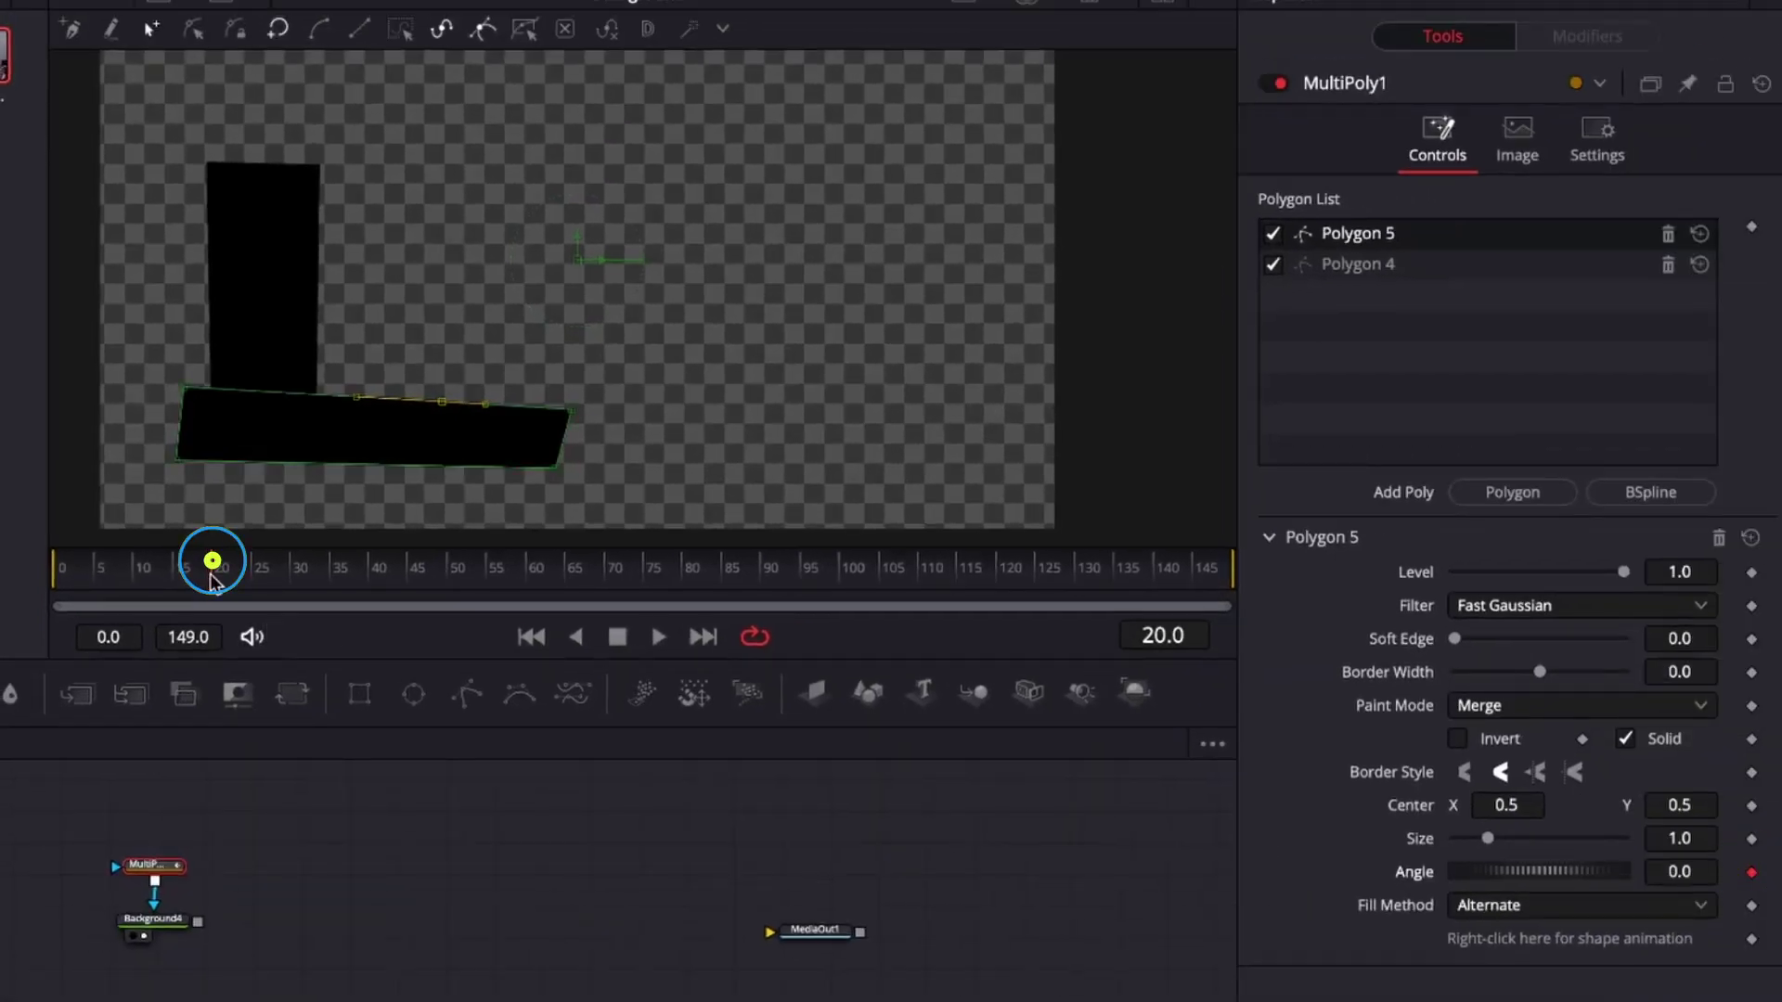
{"action": "left_click_drag", "start_coordinate": [213, 575], "coordinate": [58, 581]}
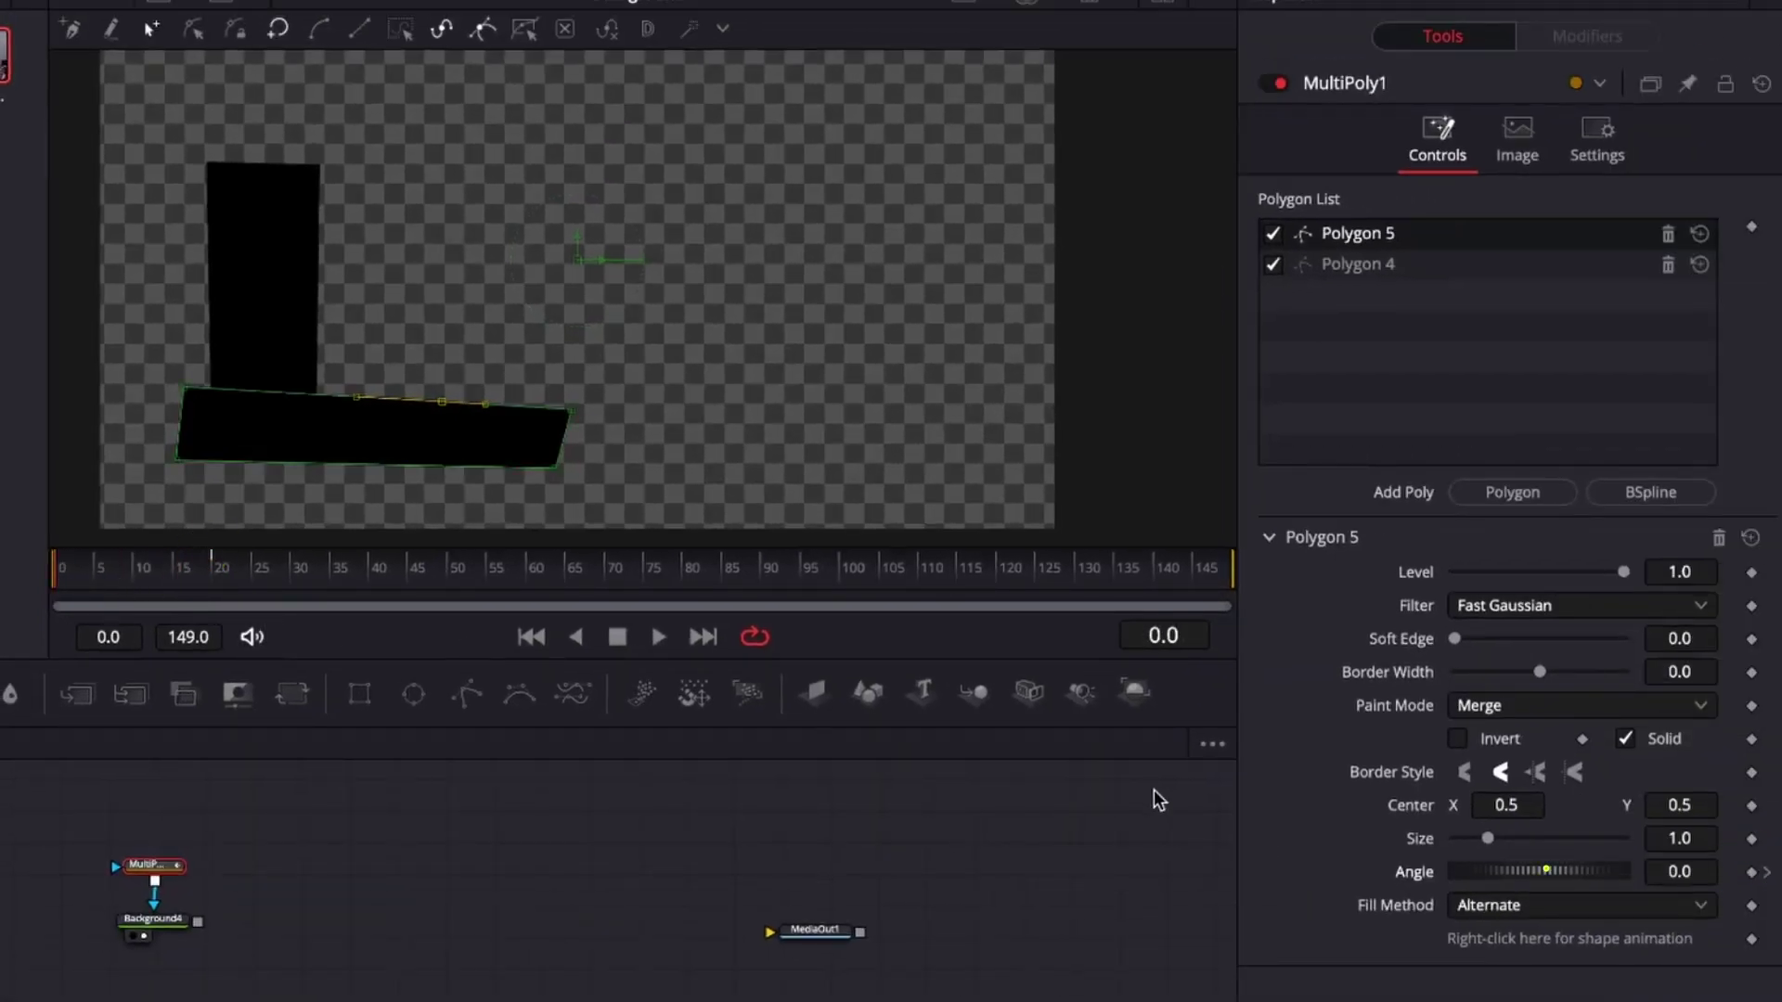
{"action": "left_click_drag", "start_coordinate": [1543, 871], "coordinate": [1578, 872]}
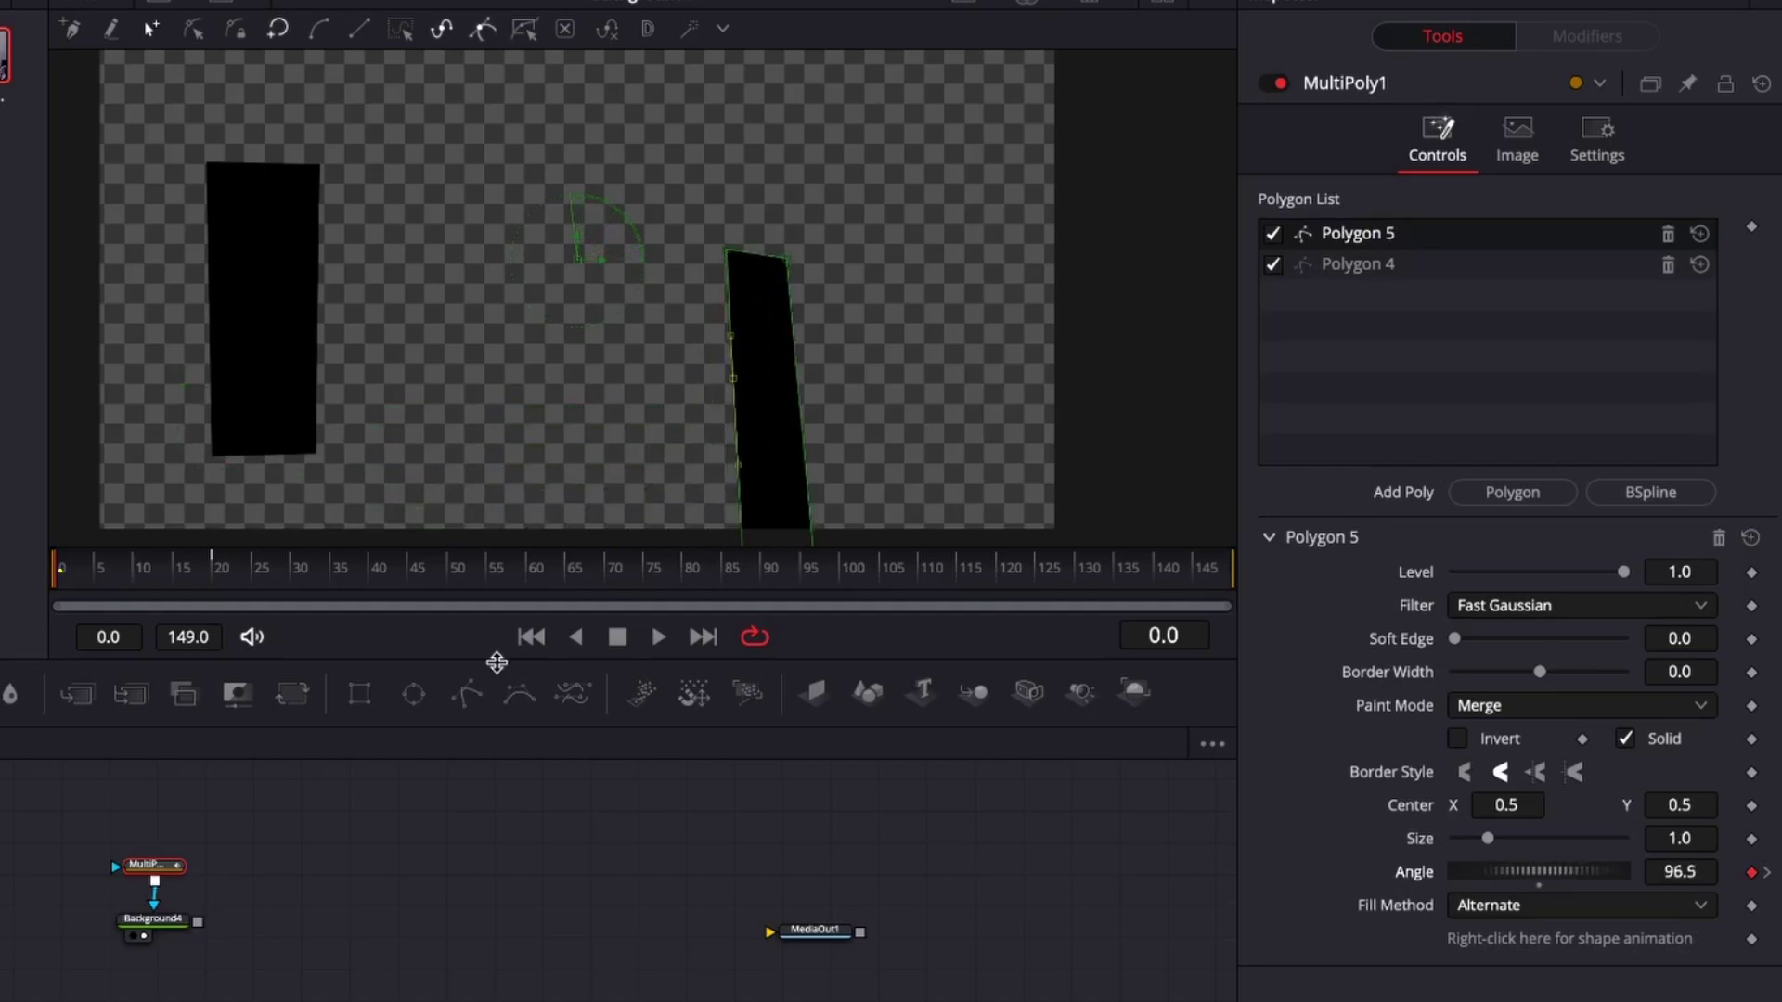
{"action": "left_click_drag", "start_coordinate": [59, 566], "coordinate": [219, 592]}
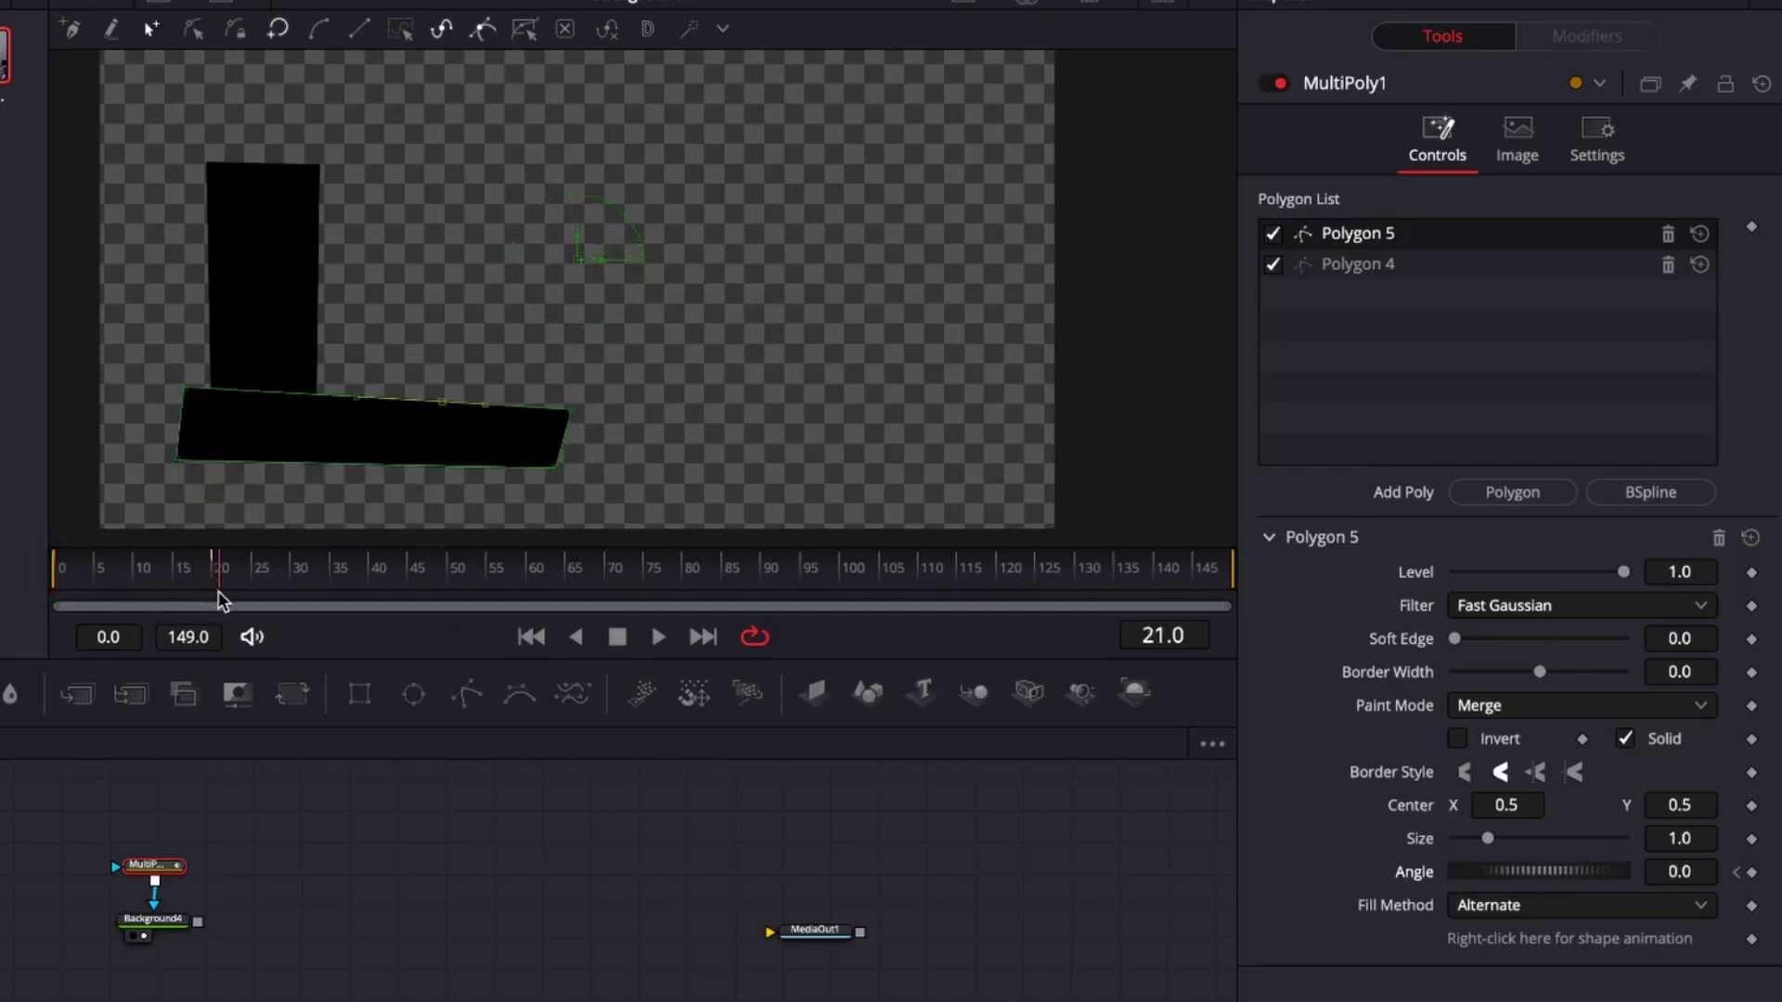
Step: Keyframe Polygon 4's Angle at frame 20, then rotate it to -99.1 at frame 0
{"action": "left_click", "coordinate": [1351, 265]}
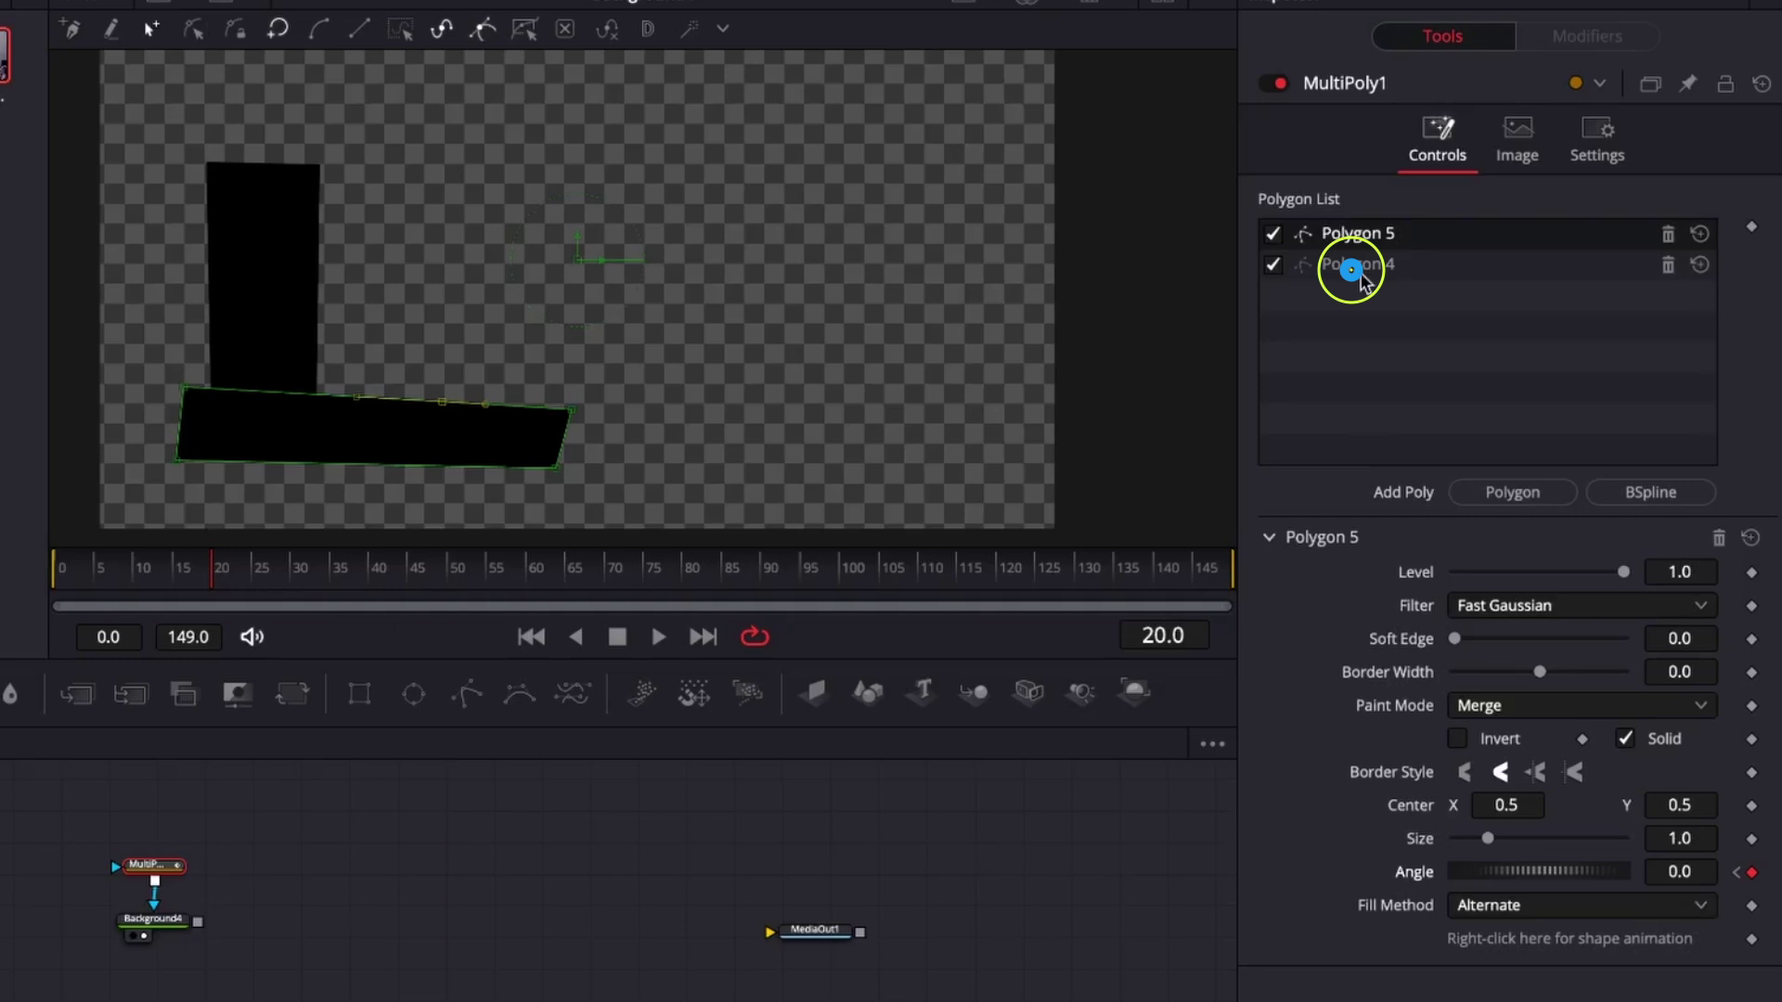
{"action": "left_click", "coordinate": [1752, 872]}
{"action": "left_click", "coordinate": [213, 566]}
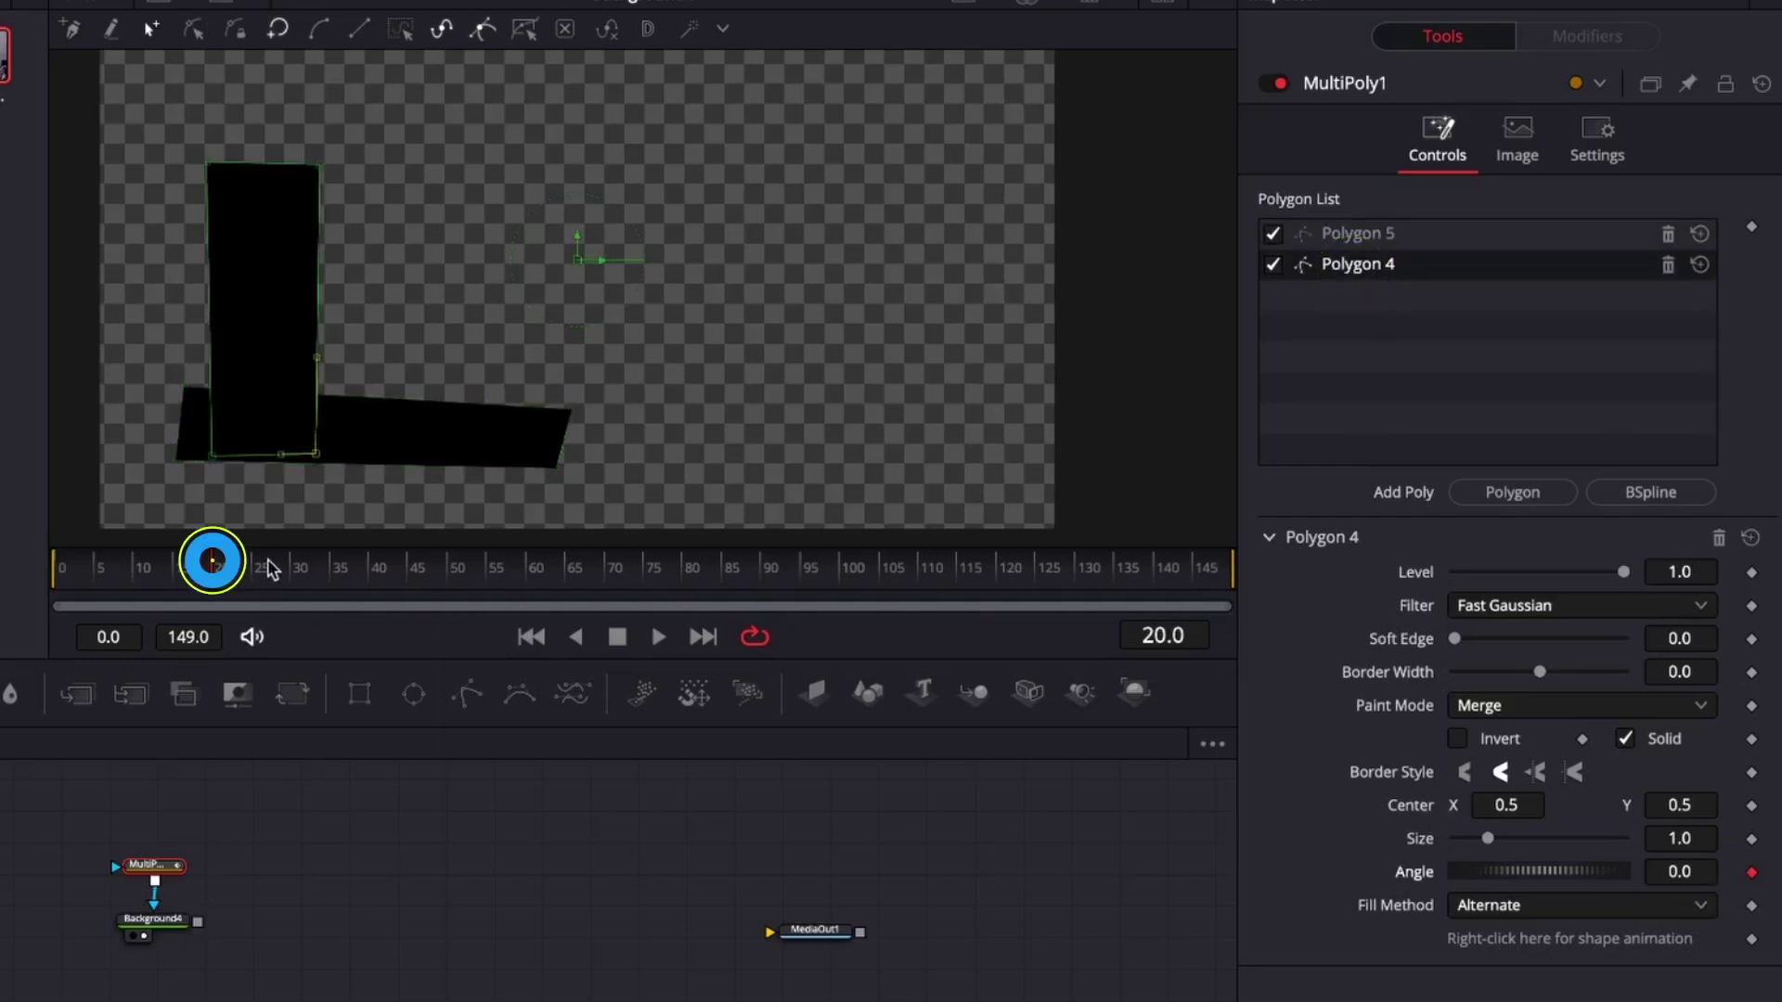
{"action": "left_click_drag", "start_coordinate": [213, 572], "coordinate": [58, 592]}
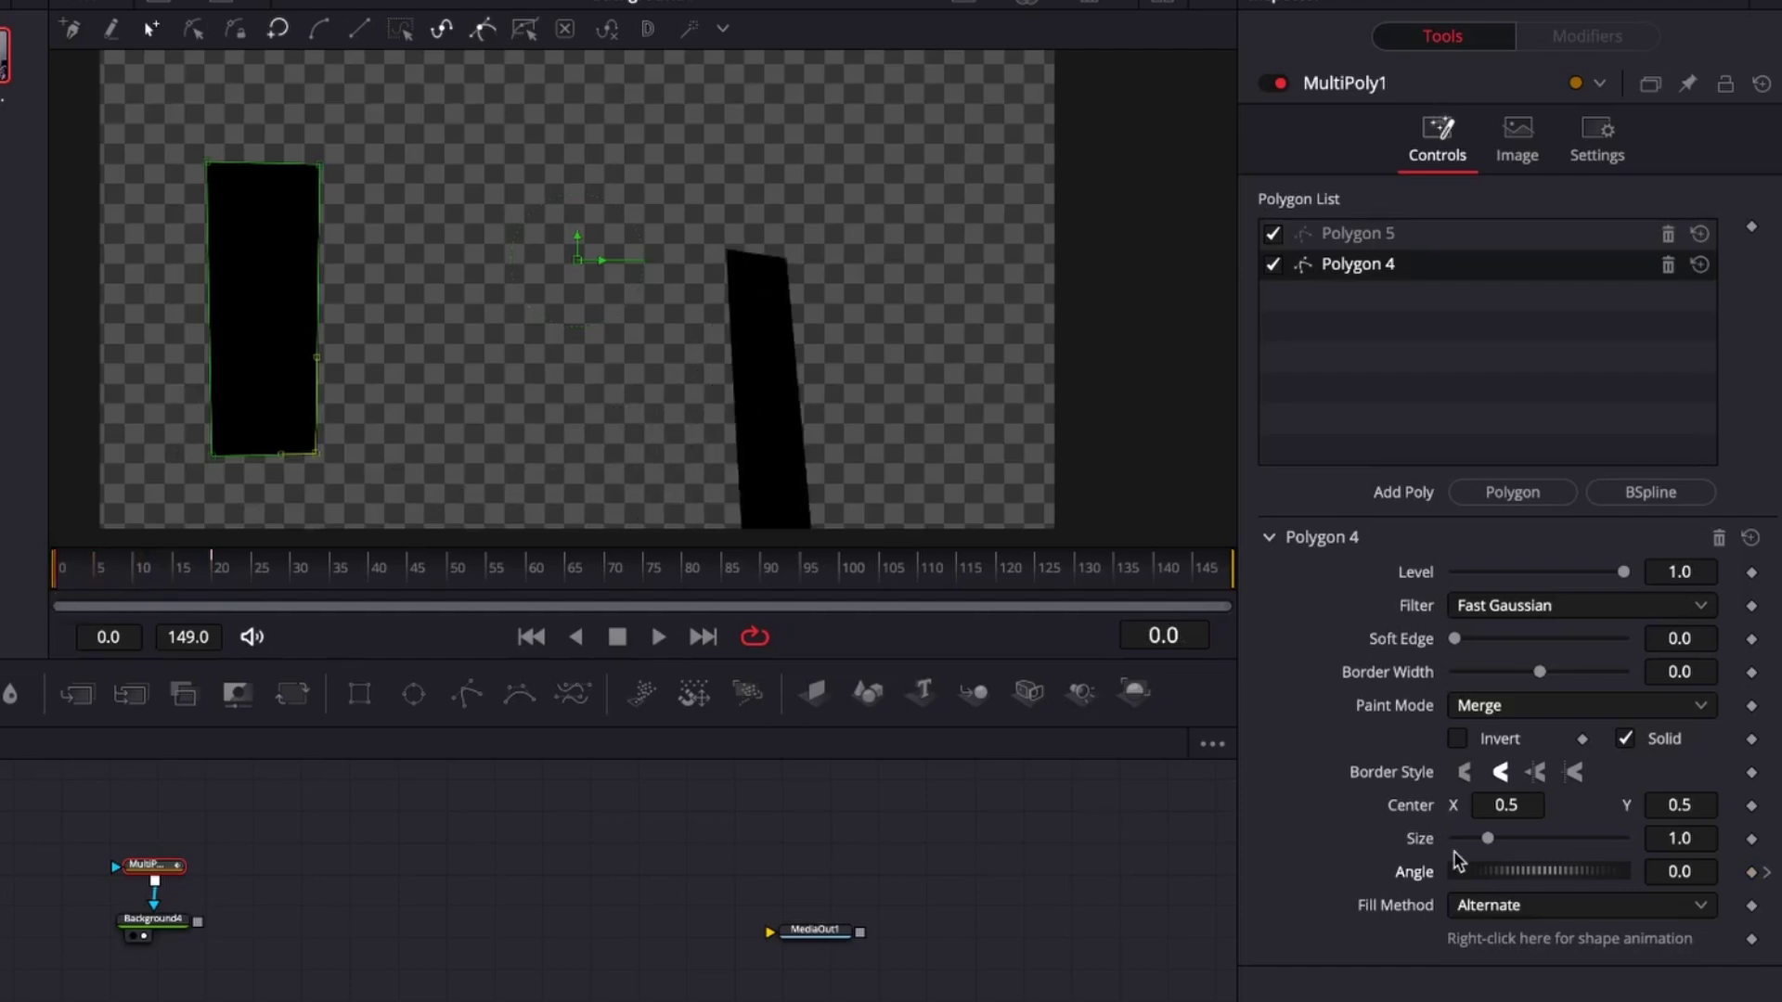
{"action": "mouse_move", "coordinate": [1536, 884]}
{"action": "left_mouse_down"}
{"action": "mouse_move", "coordinate": [1600, 867]}
{"action": "mouse_move", "coordinate": [1559, 888]}
{"action": "left_mouse_up"}
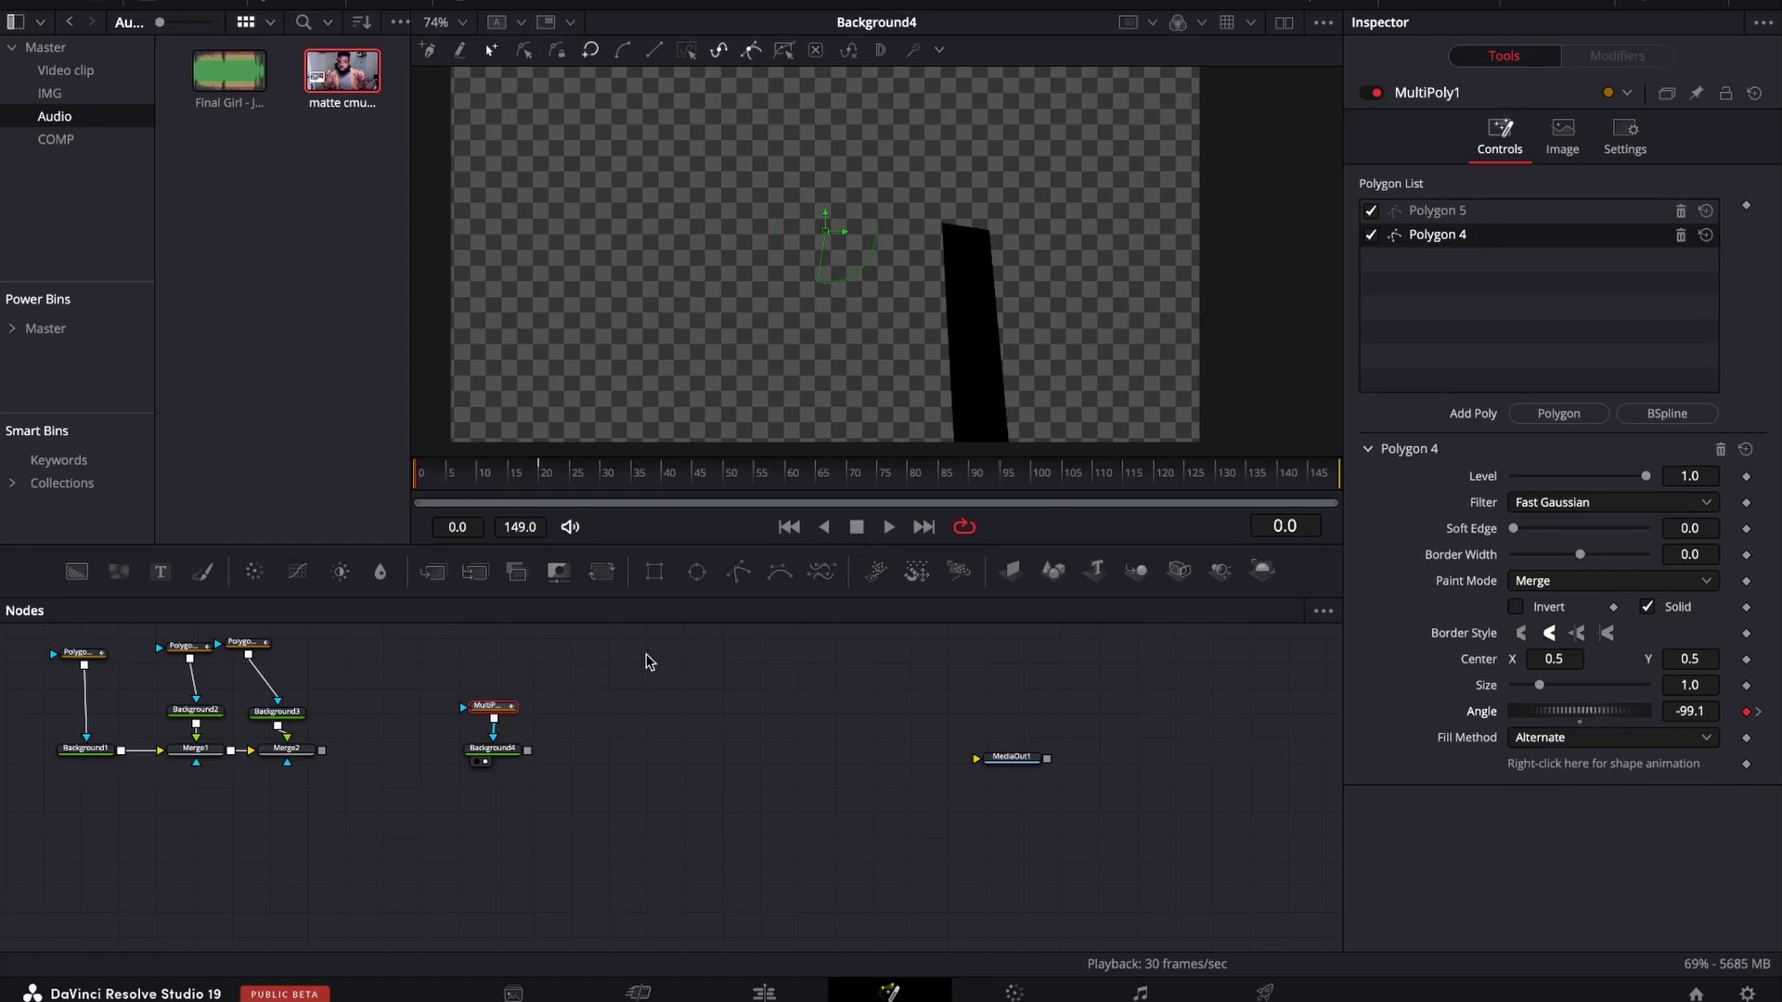
Step: Preview the swinging polygon animation, replaying it from frame 0
{"action": "left_click", "coordinate": [888, 527]}
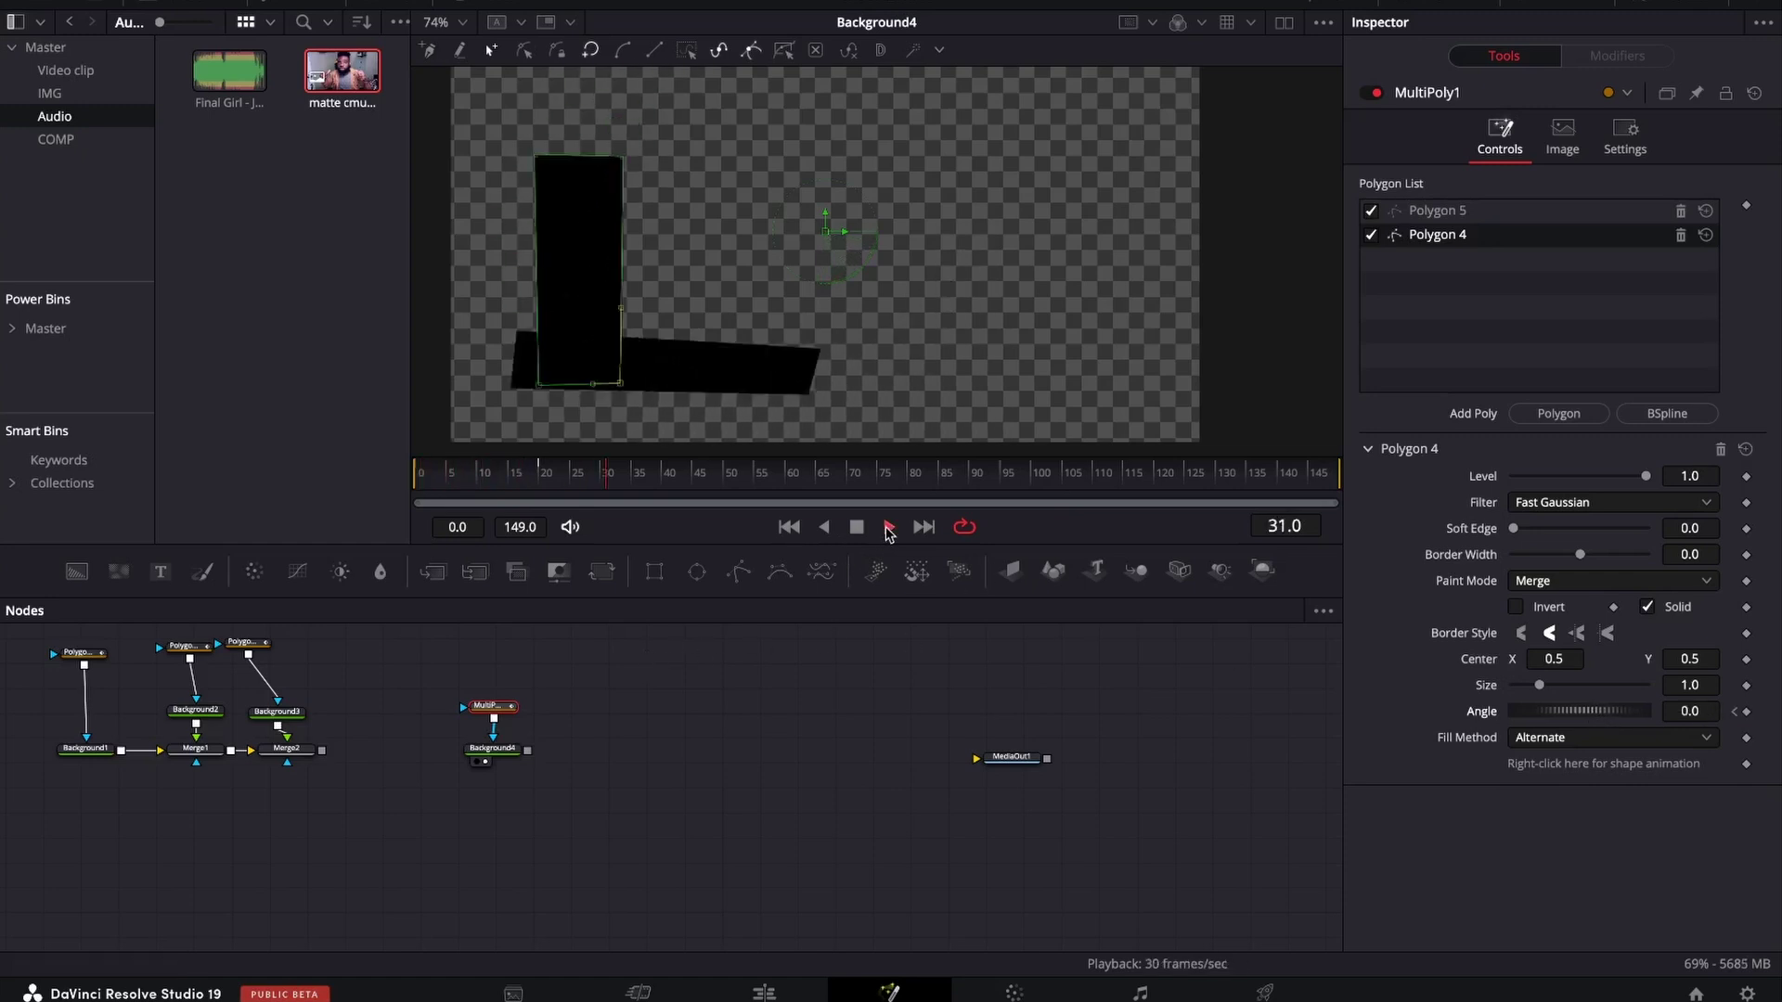
{"action": "left_click", "coordinate": [857, 527]}
{"action": "left_click_drag", "start_coordinate": [543, 480], "coordinate": [419, 480]}
{"action": "left_click", "coordinate": [893, 527]}
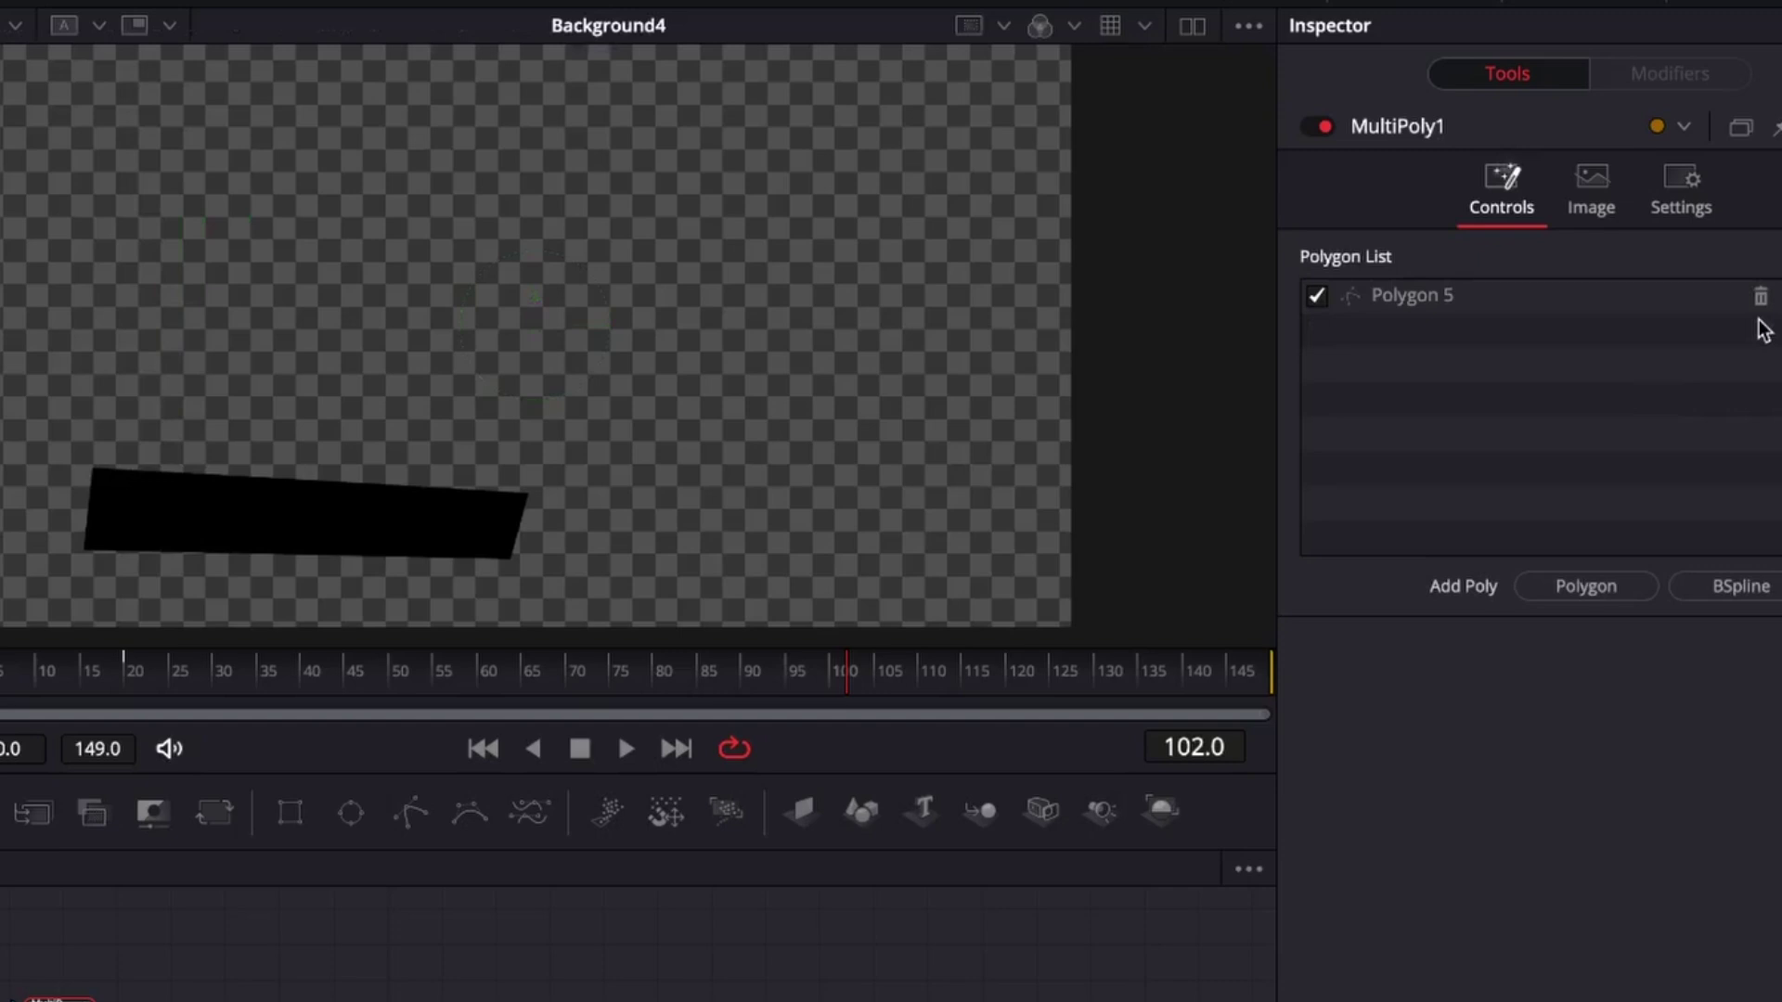
Step: Delete Polygon 5 and draw a large three-point black triangle as Polygon 6
{"action": "left_click", "coordinate": [1761, 296]}
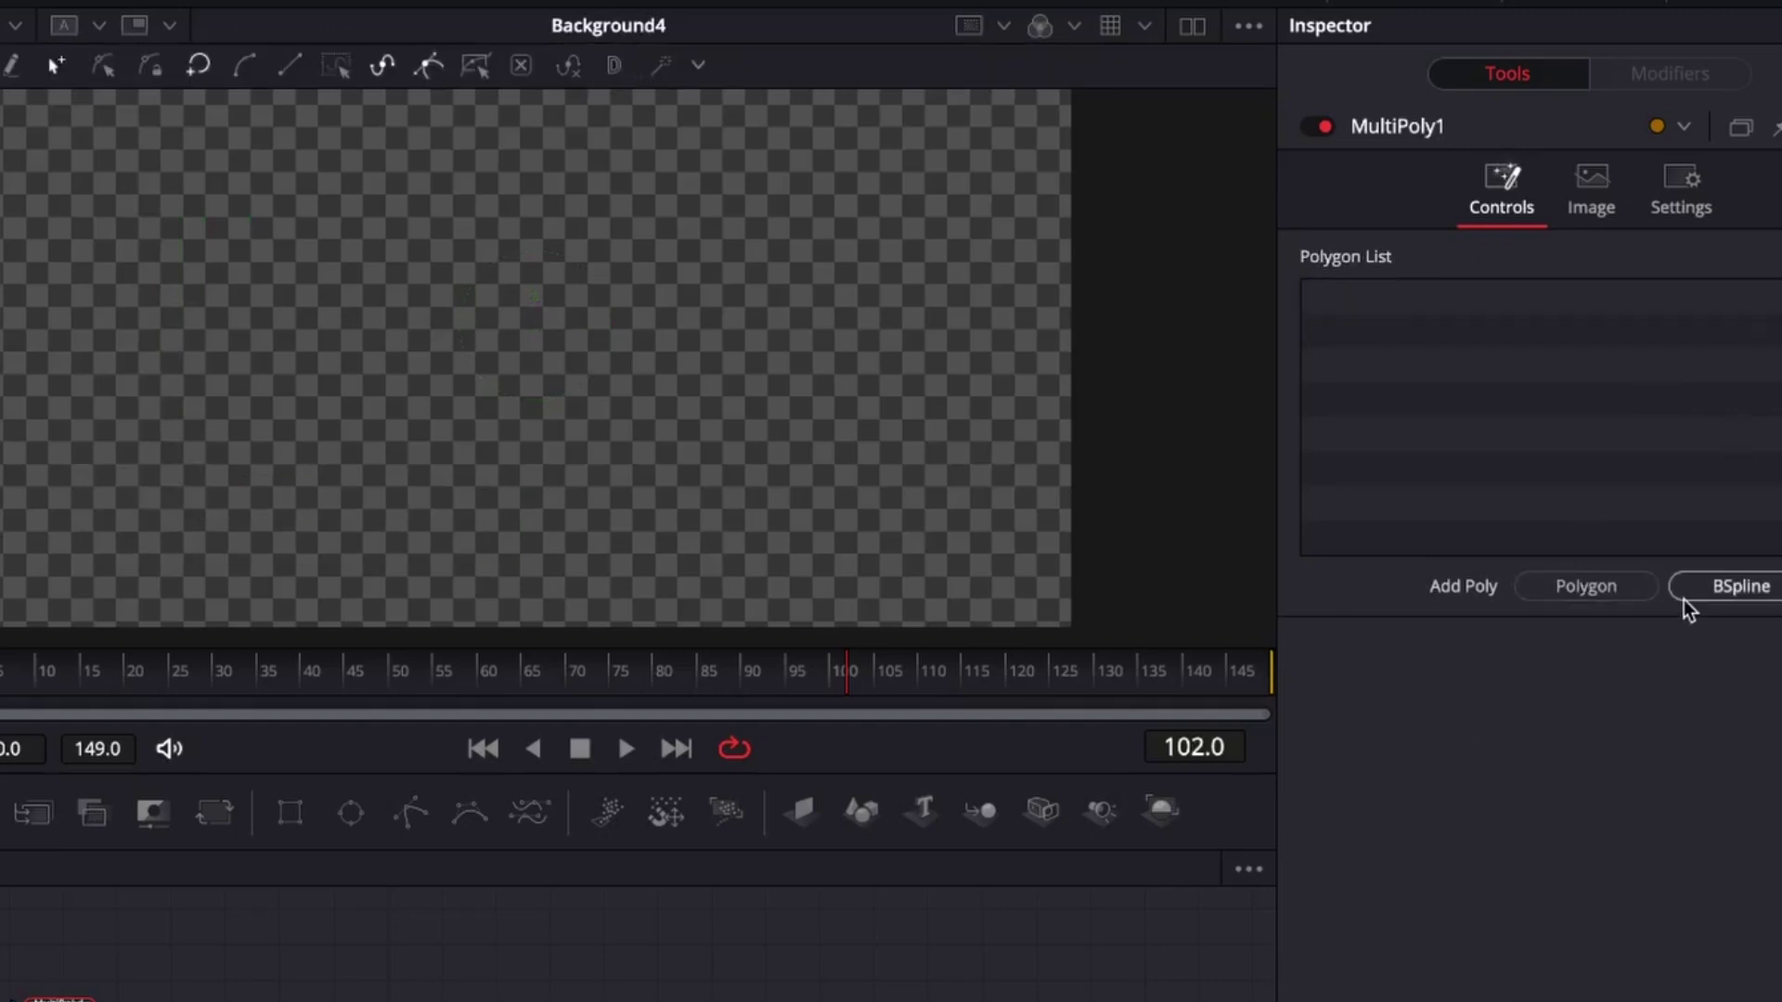
{"action": "left_click", "coordinate": [1586, 586]}
{"action": "left_click", "coordinate": [358, 124]}
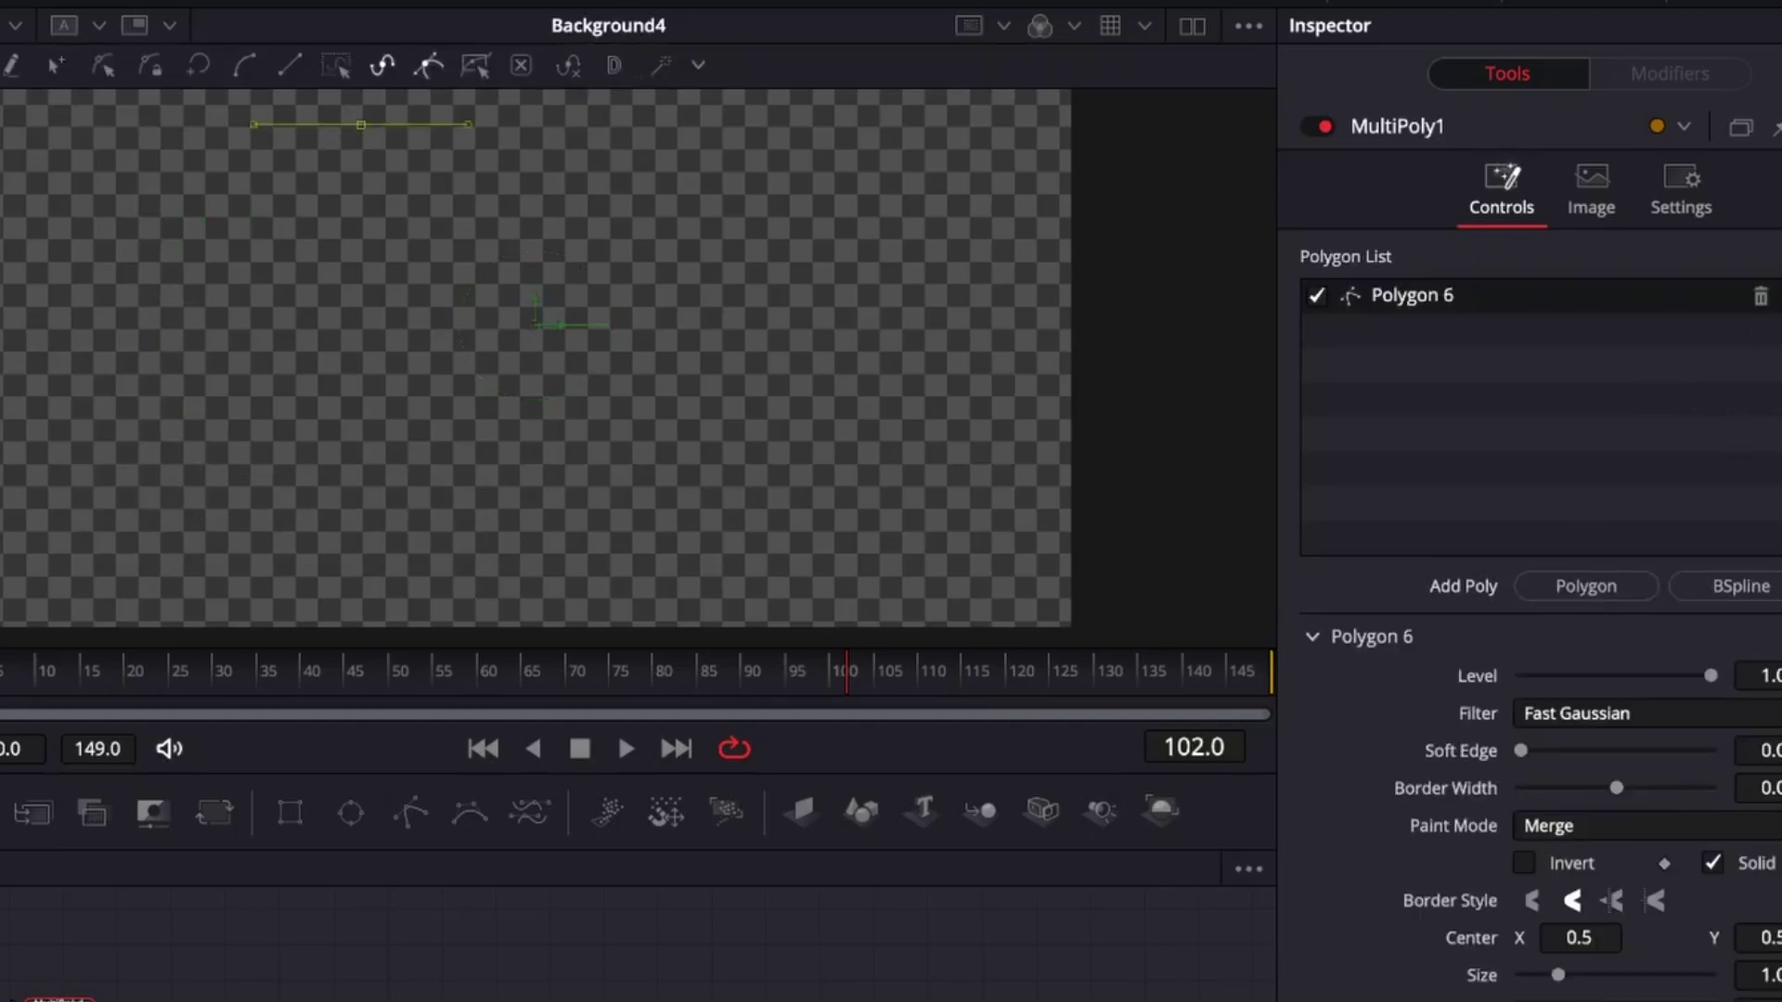
{"action": "left_click", "coordinate": [154, 608]}
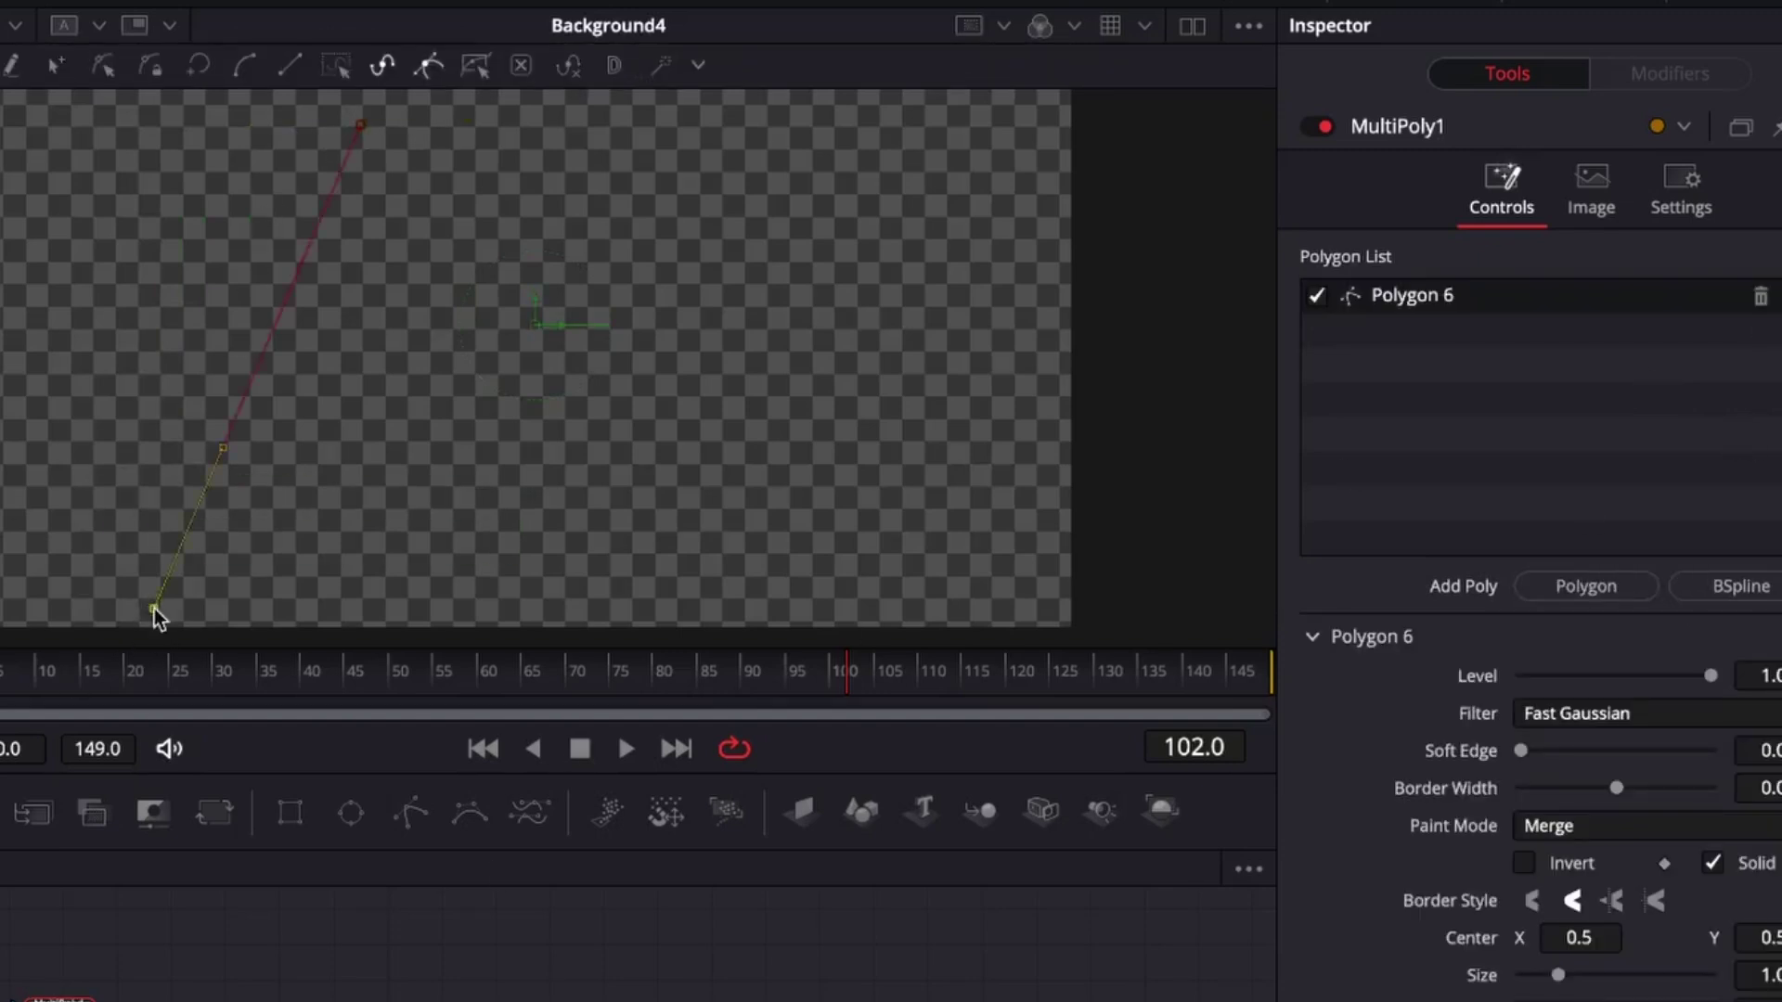
{"action": "left_click", "coordinate": [636, 590]}
{"action": "left_click", "coordinate": [361, 124]}
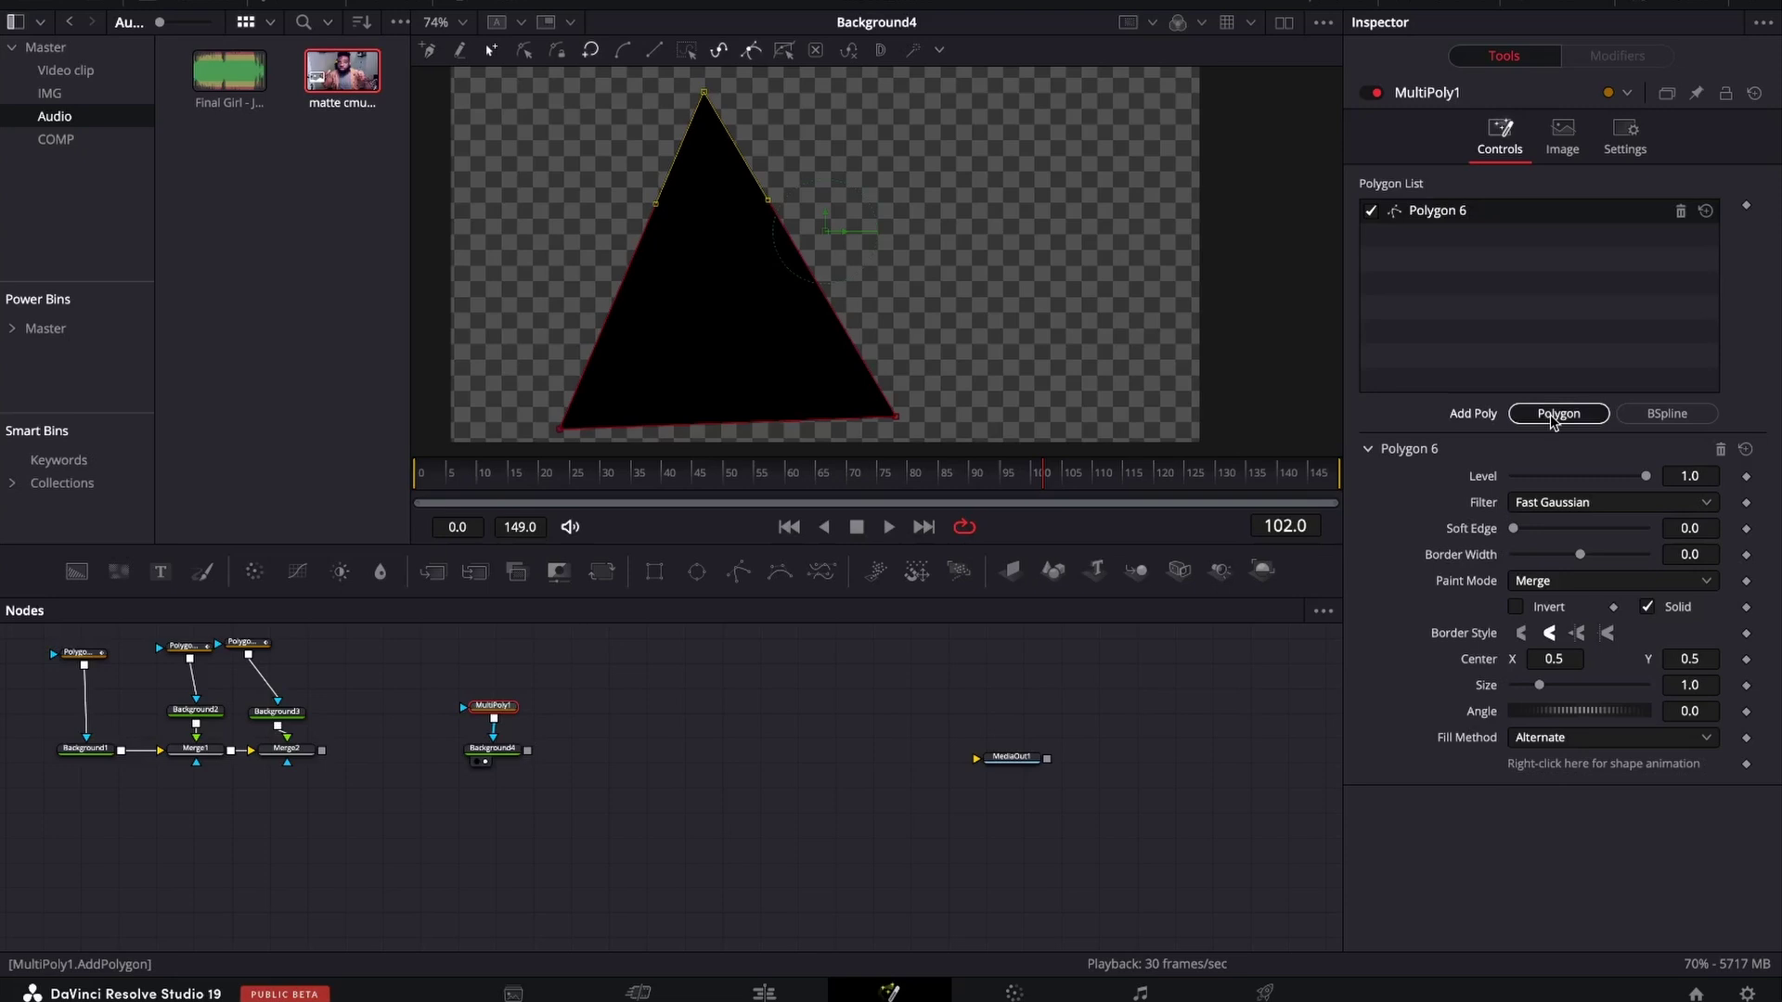
Step: Draw a thin bar, Polygon 7, across the triangle's tip and set its Paint Mode to Subtract
{"action": "left_click", "coordinate": [1575, 516]}
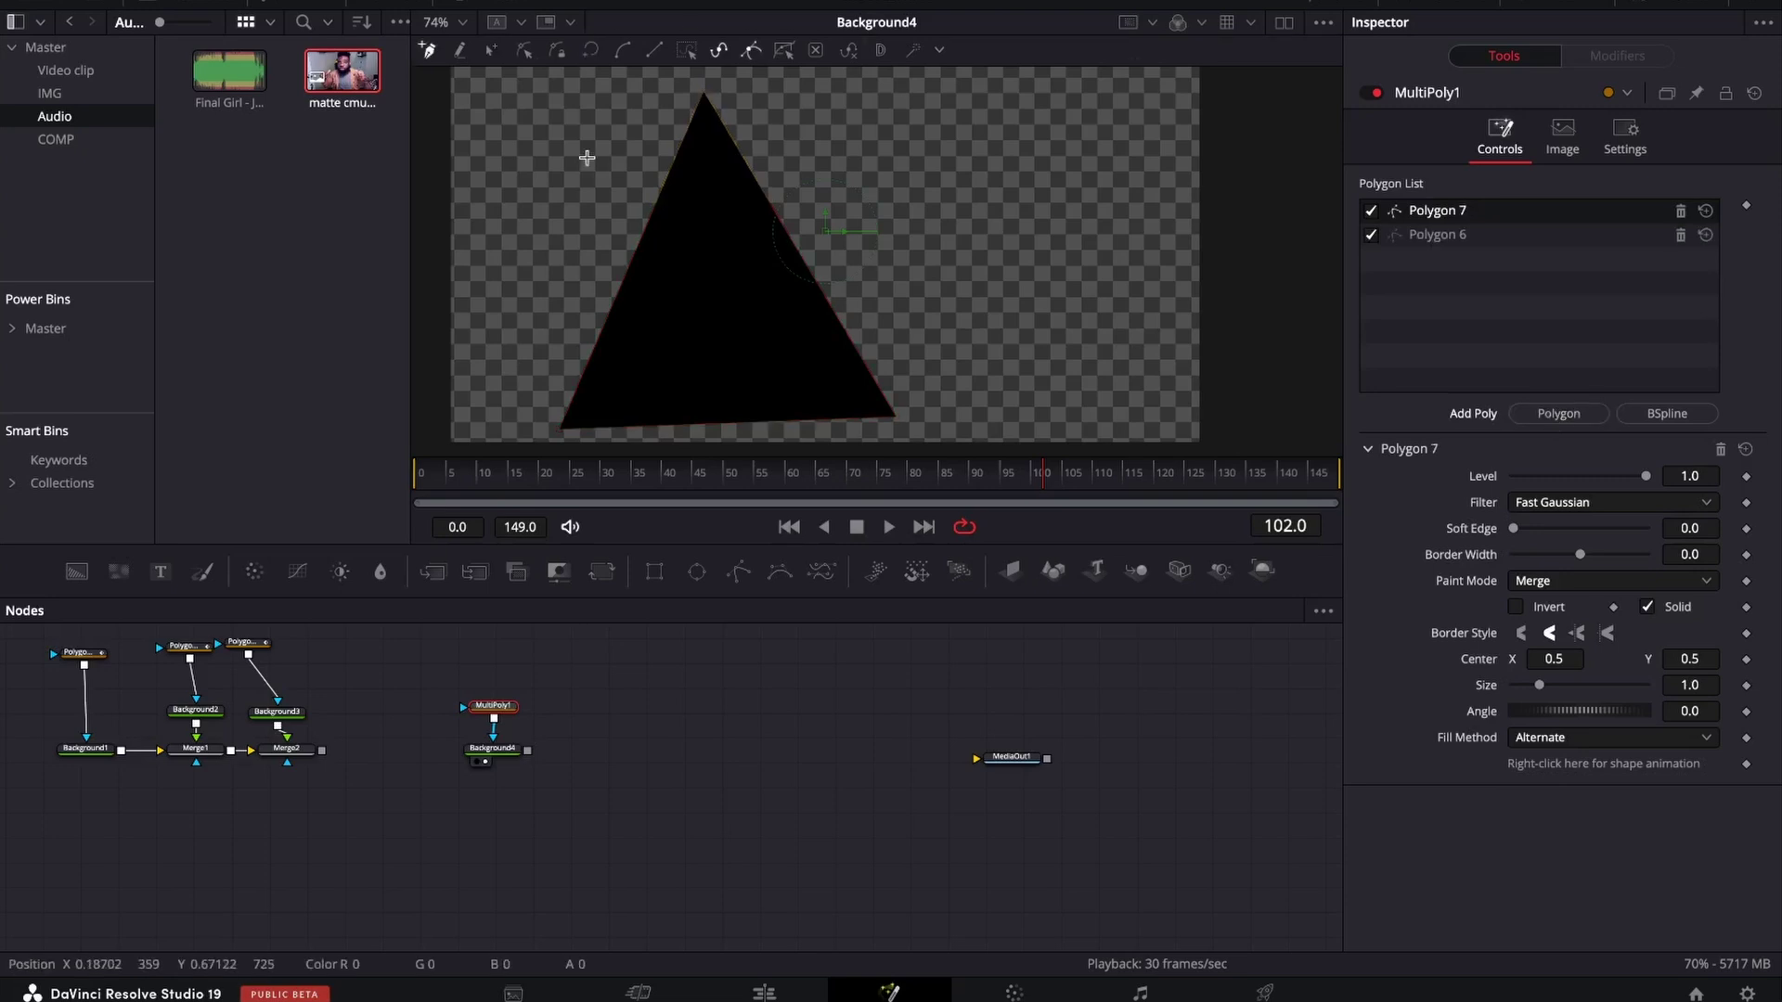
{"action": "left_click", "coordinate": [857, 137]}
{"action": "left_click", "coordinate": [857, 166]}
{"action": "left_click", "coordinate": [667, 177]}
{"action": "left_click", "coordinate": [580, 150]}
{"action": "left_click_drag", "start_coordinate": [572, 185], "coordinate": [577, 170]}
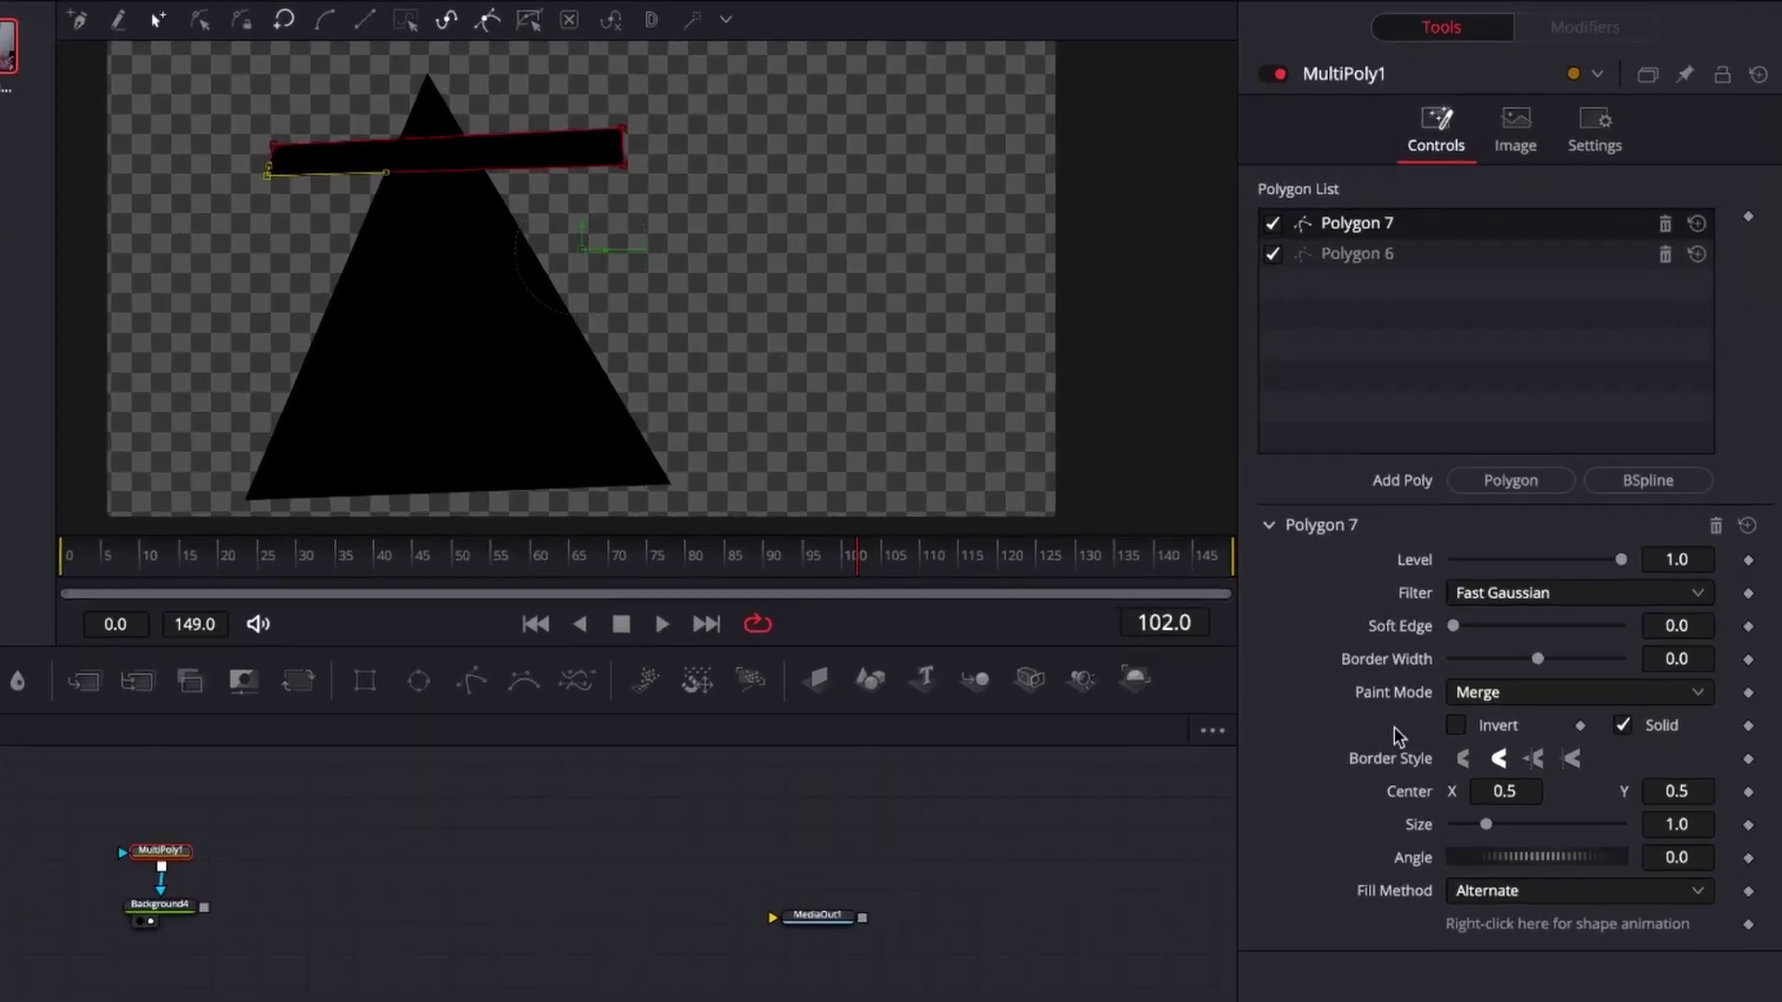
{"action": "left_click", "coordinate": [1544, 705]}
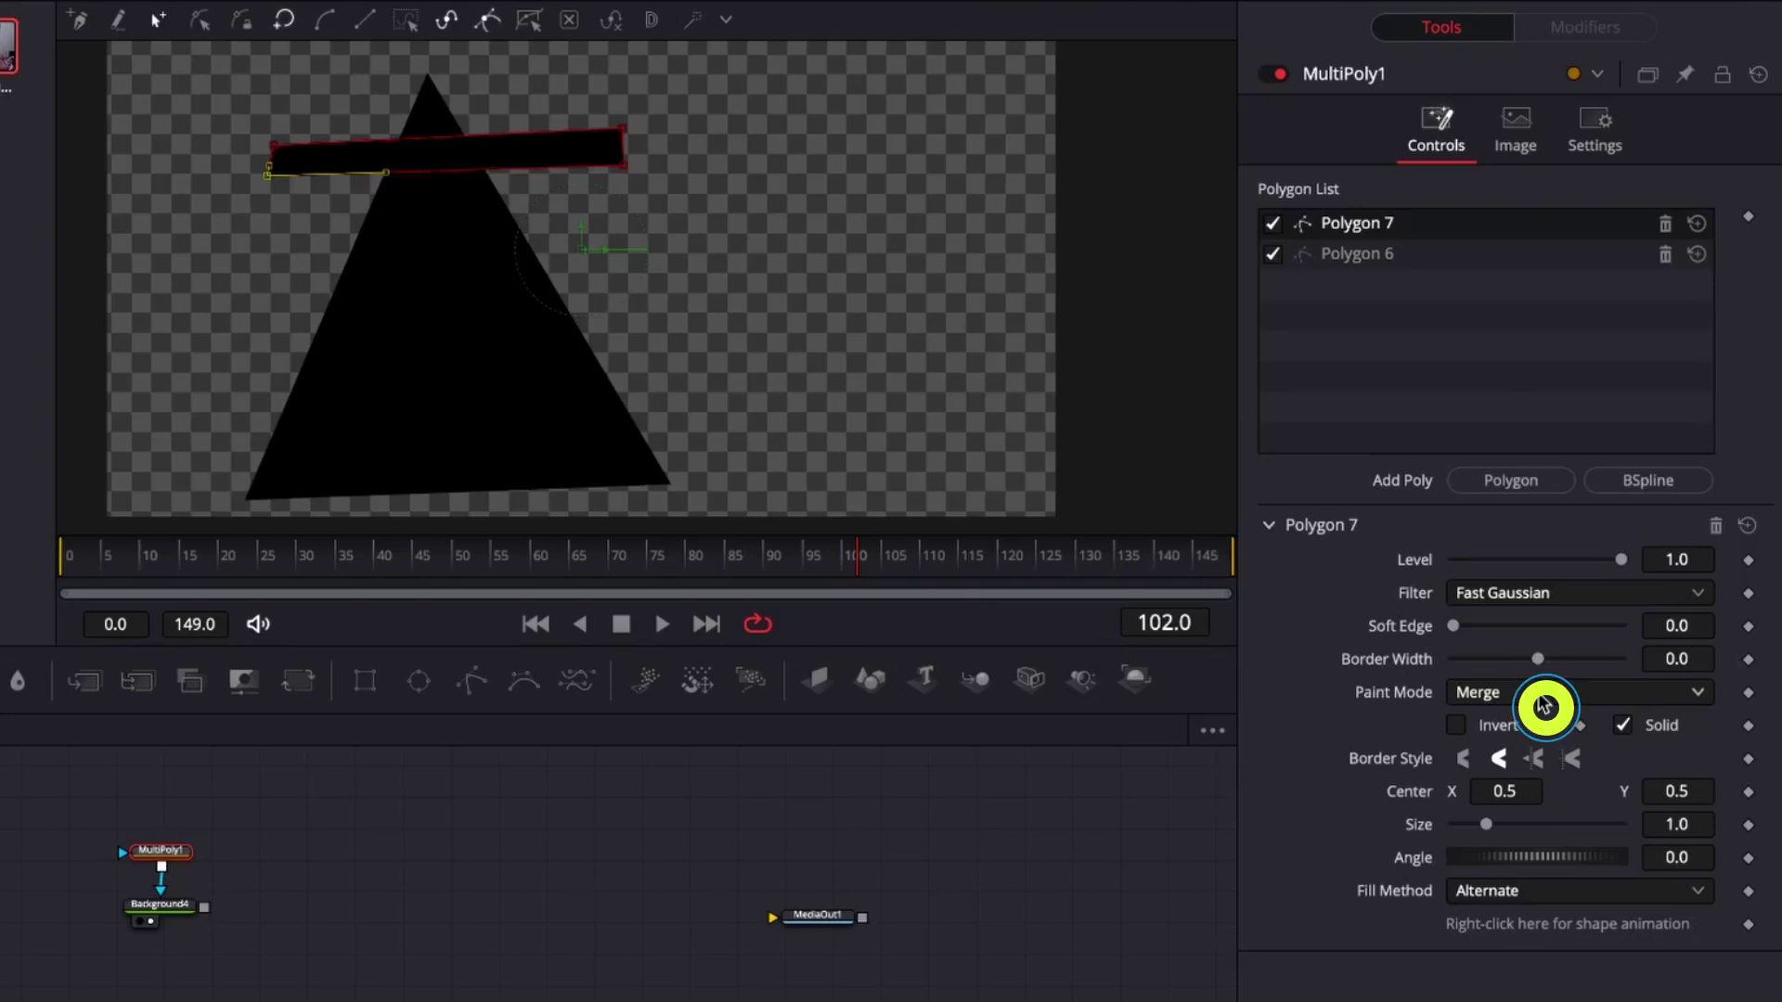
{"action": "left_click", "coordinate": [1501, 788]}
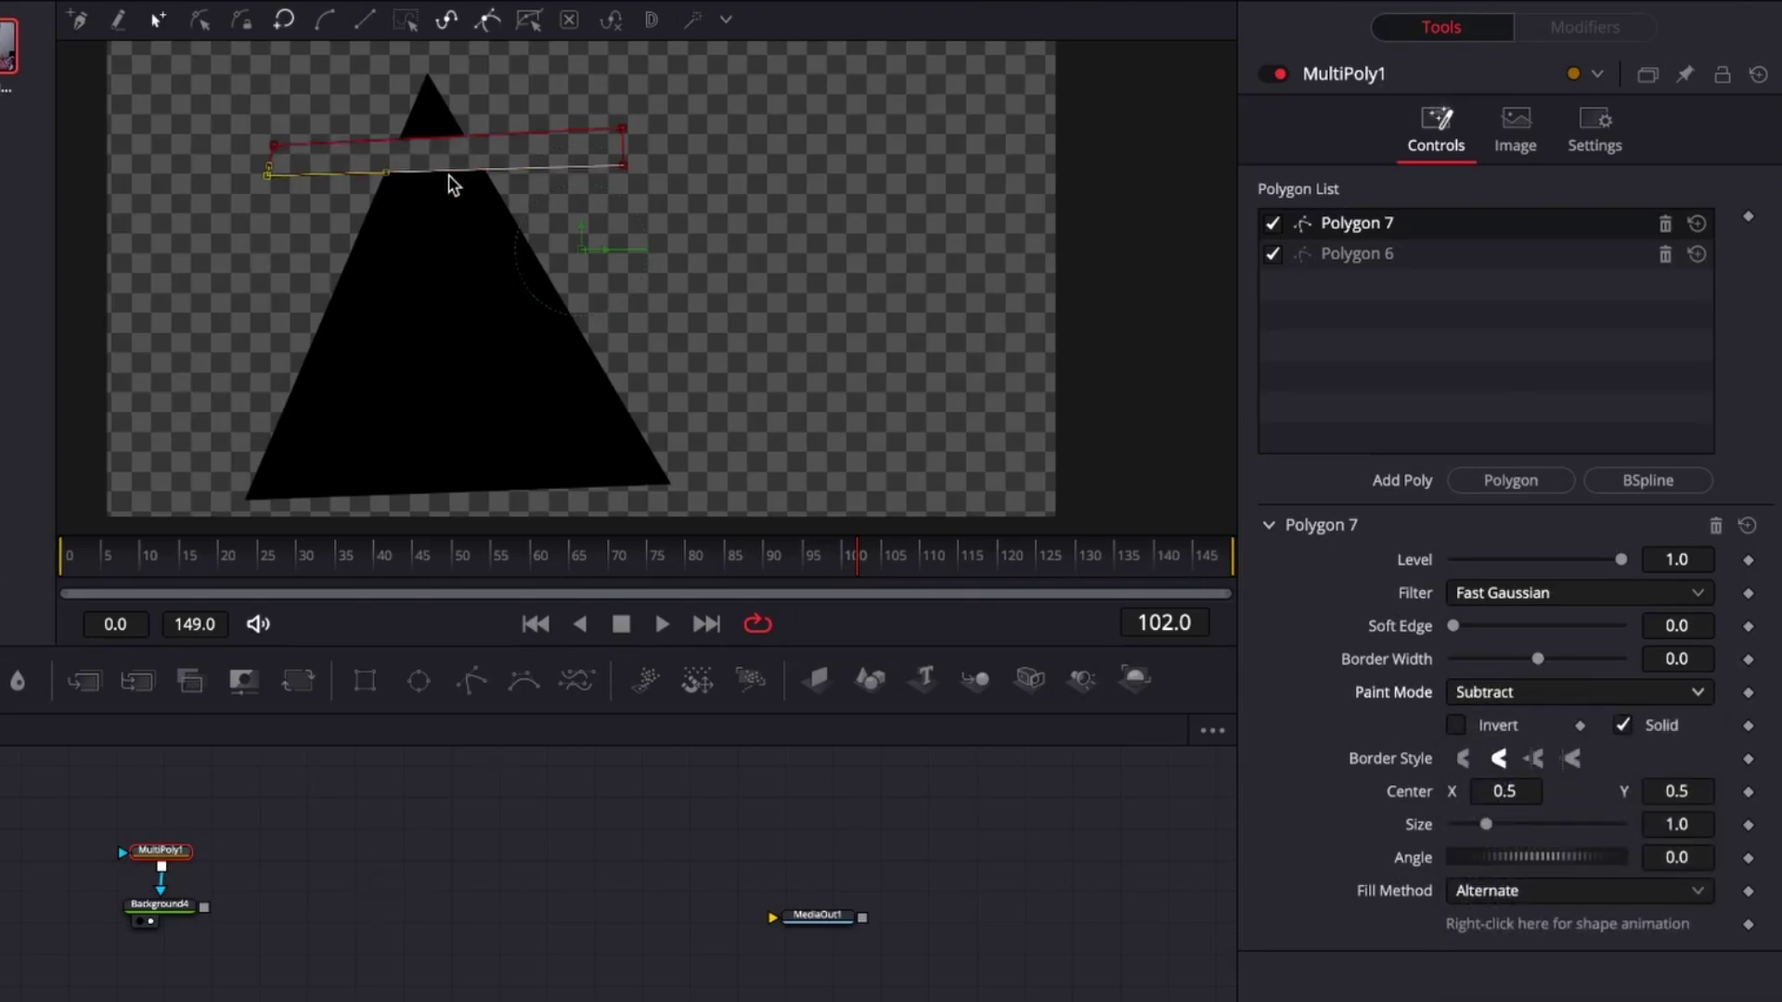
Step: Draw Polygon 8 as a band across the triangle and set its Paint Mode to Subtract
{"action": "left_click", "coordinate": [1510, 479]}
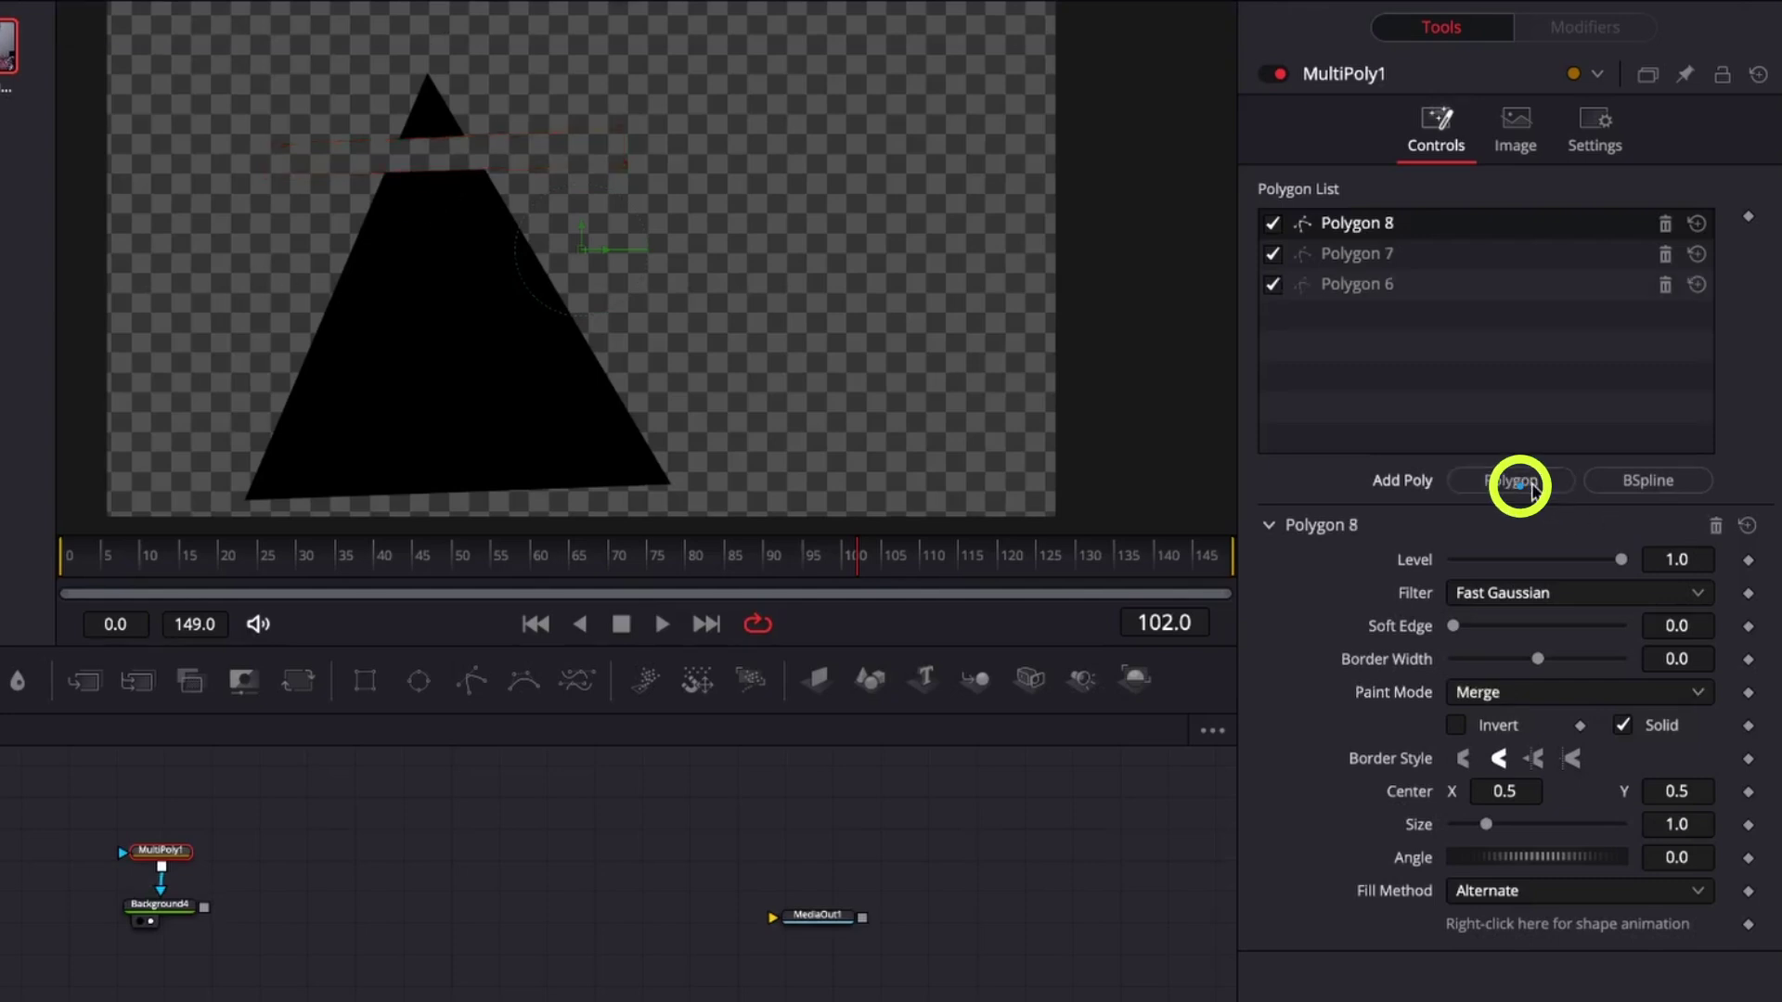
{"action": "left_click", "coordinate": [288, 236]}
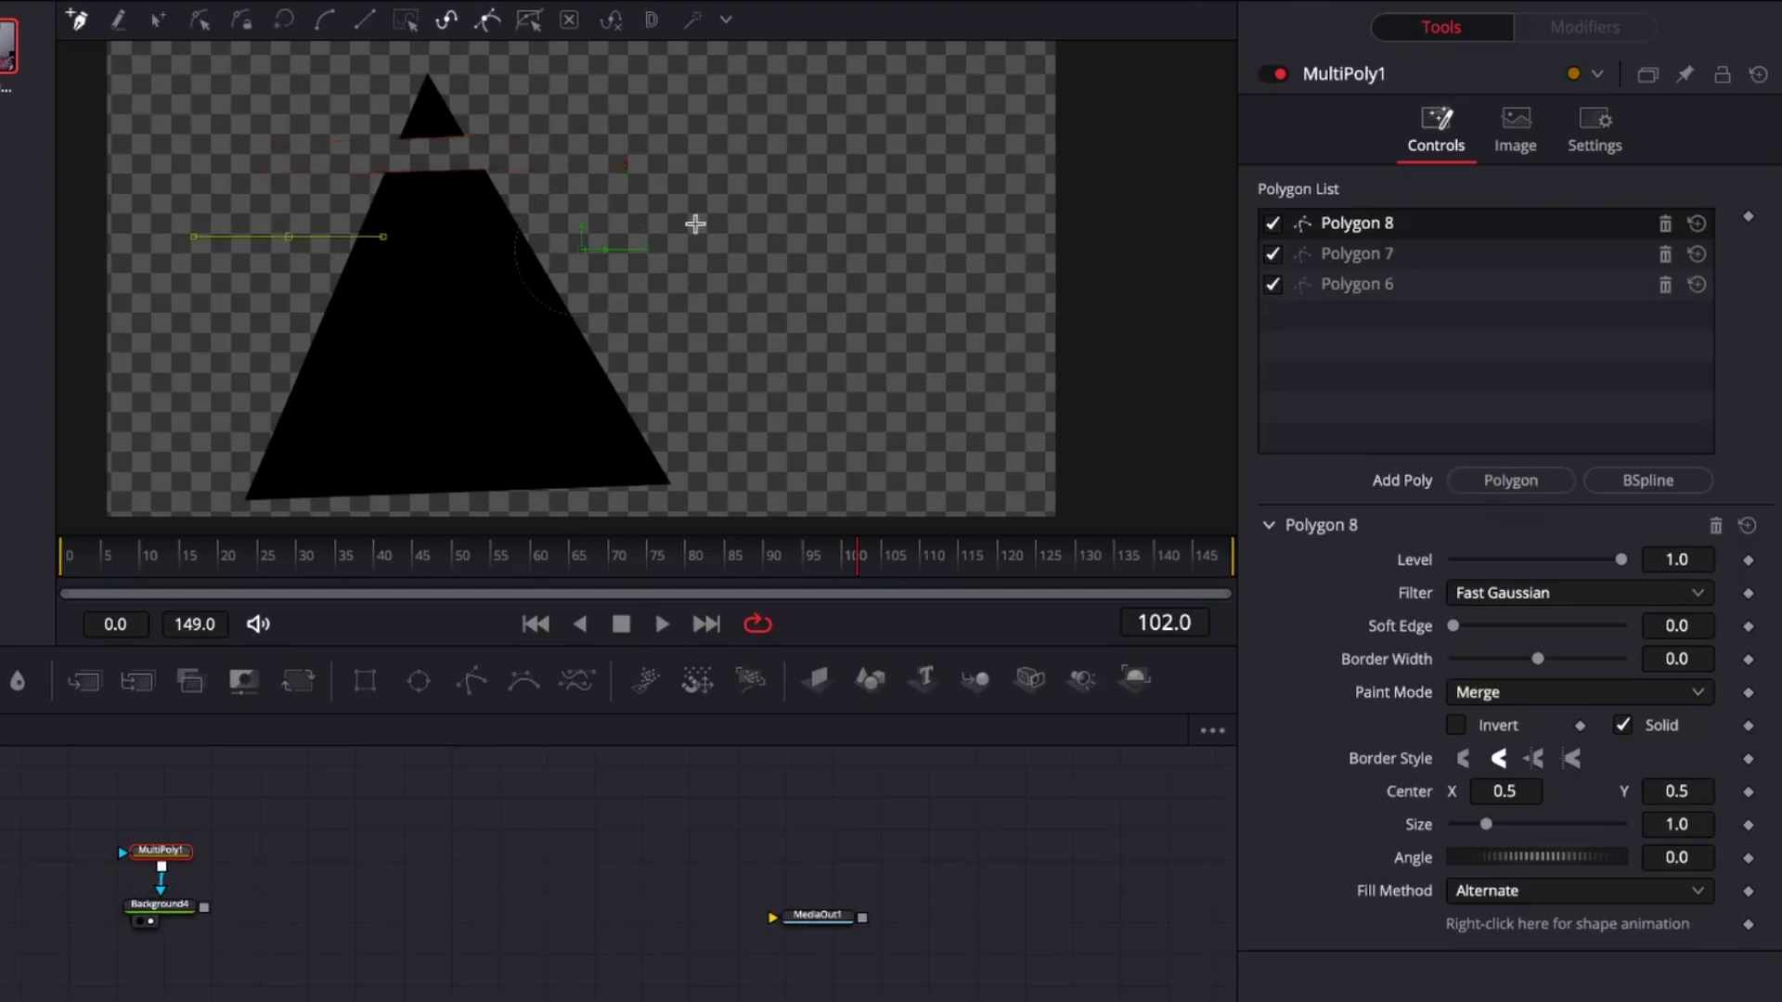
{"action": "left_click_drag", "start_coordinate": [575, 220], "coordinate": [631, 216]}
{"action": "left_click", "coordinate": [649, 267]}
{"action": "left_click_drag", "start_coordinate": [297, 281], "coordinate": [223, 284]}
{"action": "left_click", "coordinate": [288, 239]}
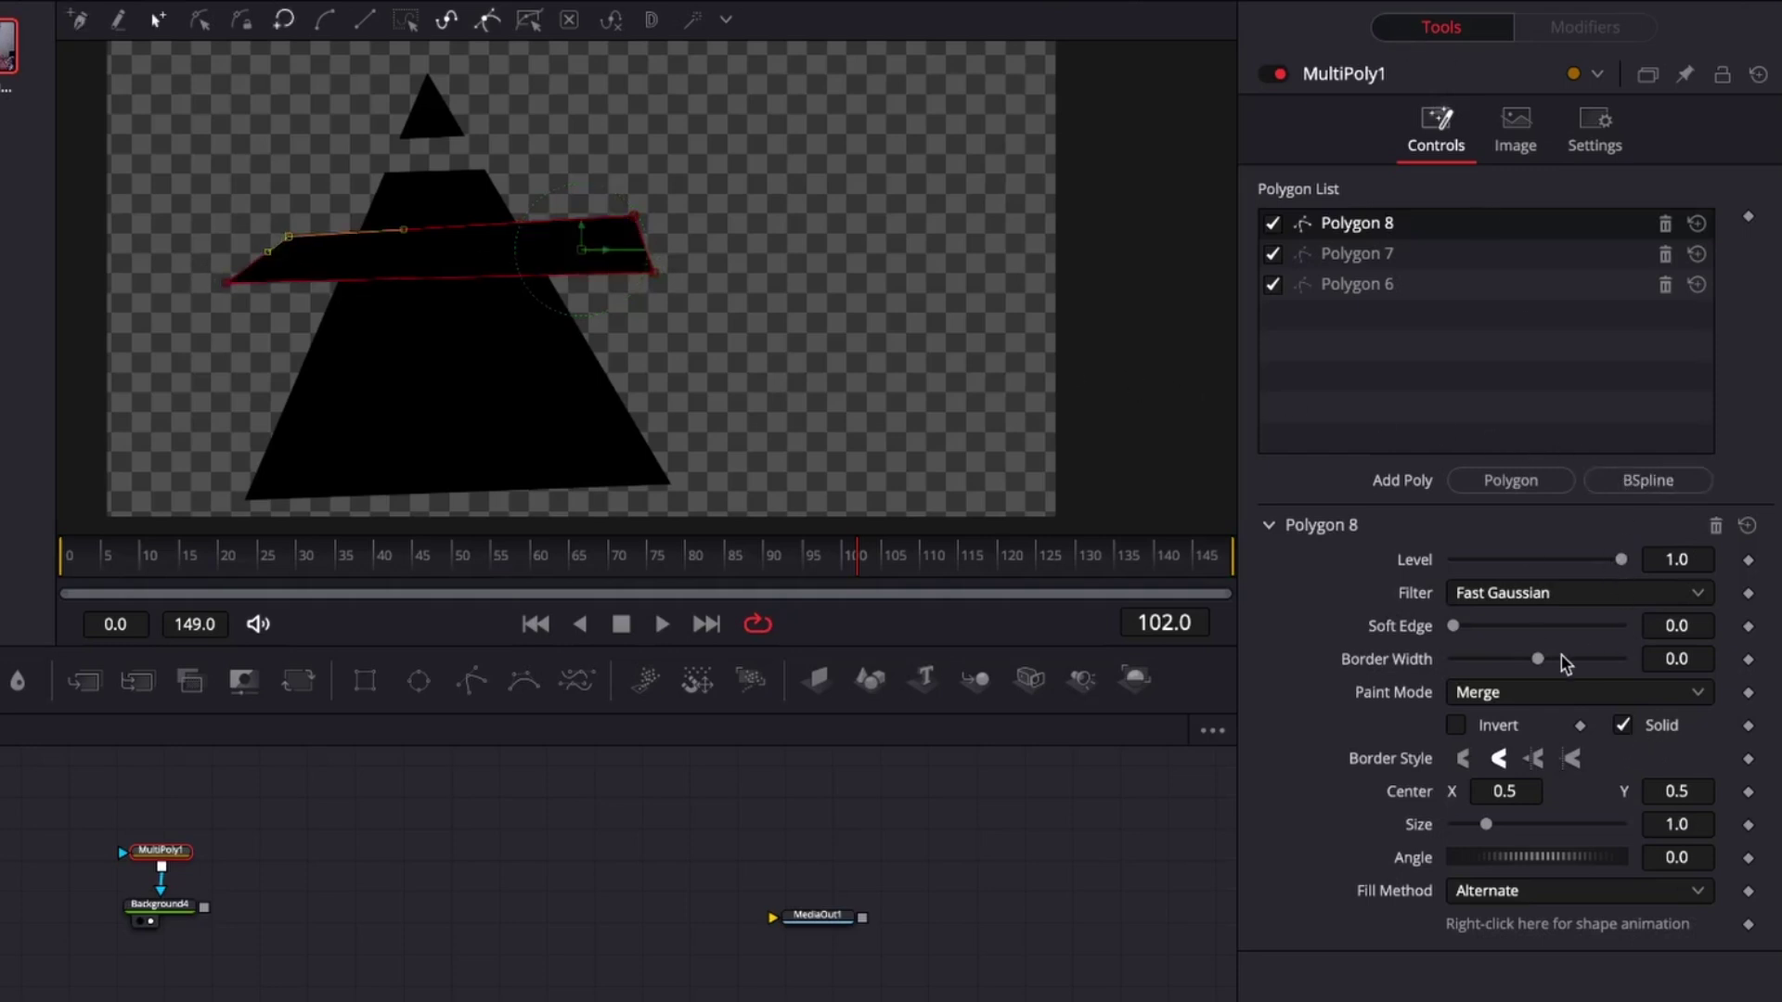
{"action": "left_click", "coordinate": [1497, 696]}
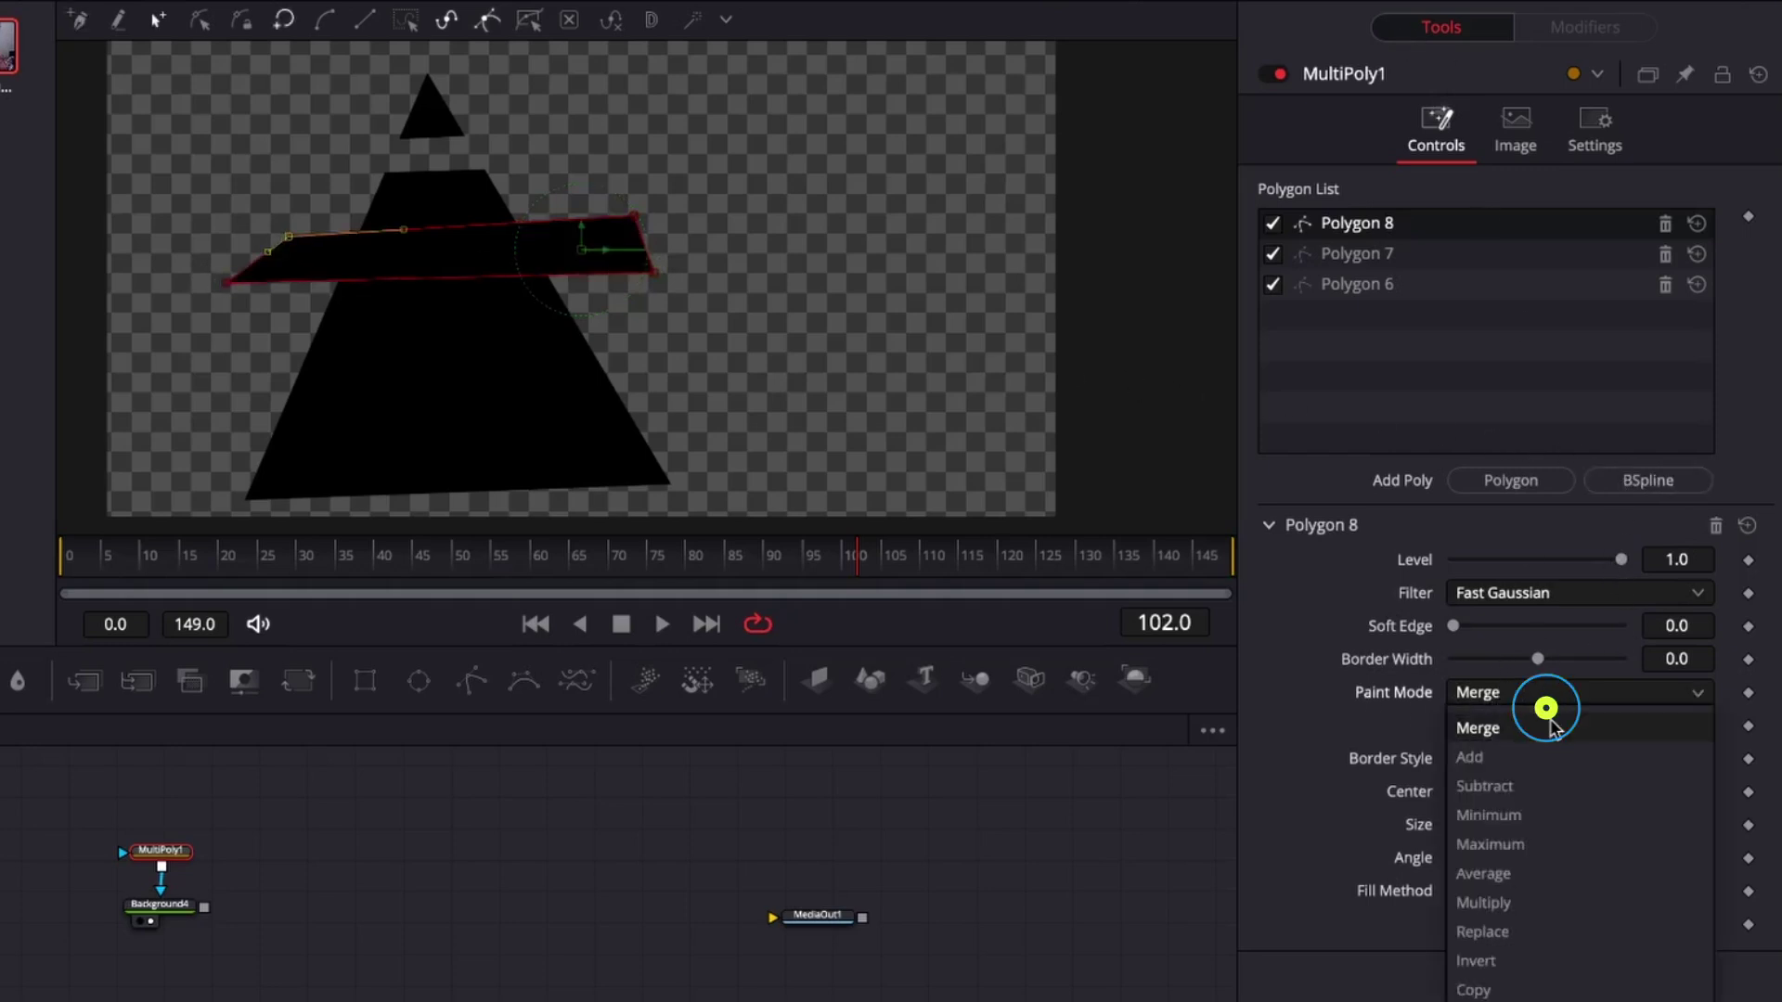
{"action": "left_click", "coordinate": [1484, 786]}
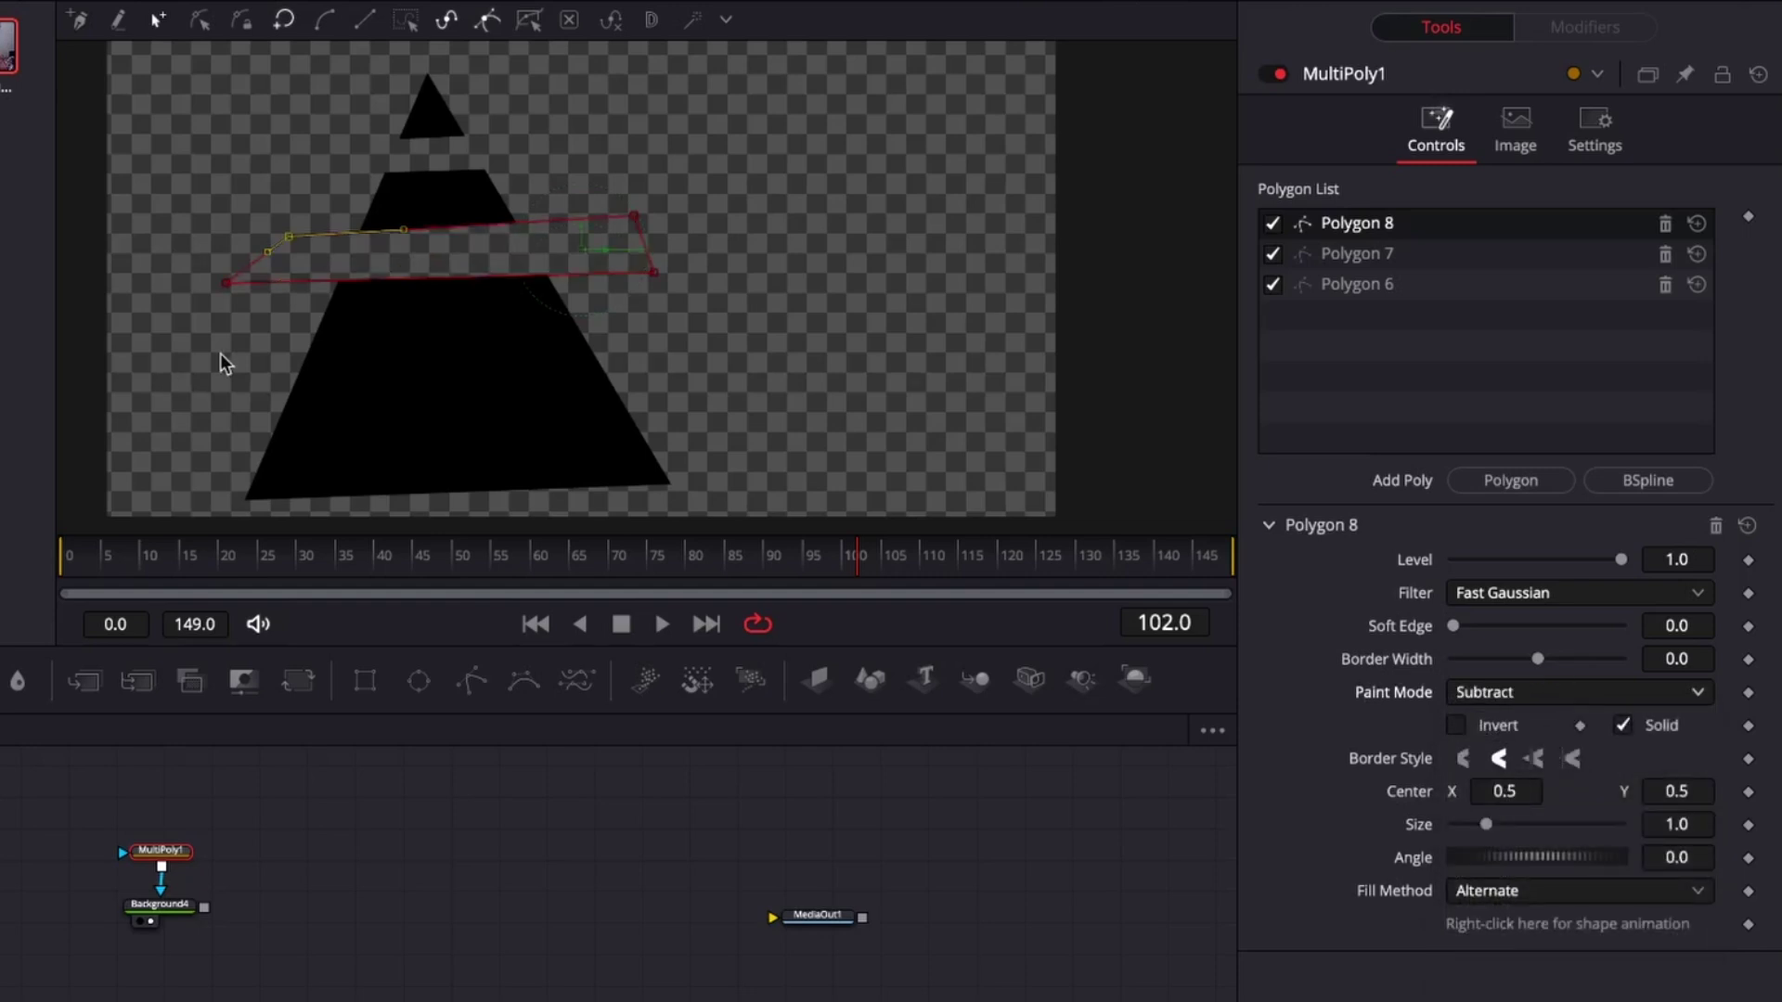
Step: Draw a lower band, Polygon 9, set it to Subtract, and deselect the shape
{"action": "left_click", "coordinate": [1512, 480]}
{"action": "left_click_drag", "start_coordinate": [224, 362], "coordinate": [318, 362]}
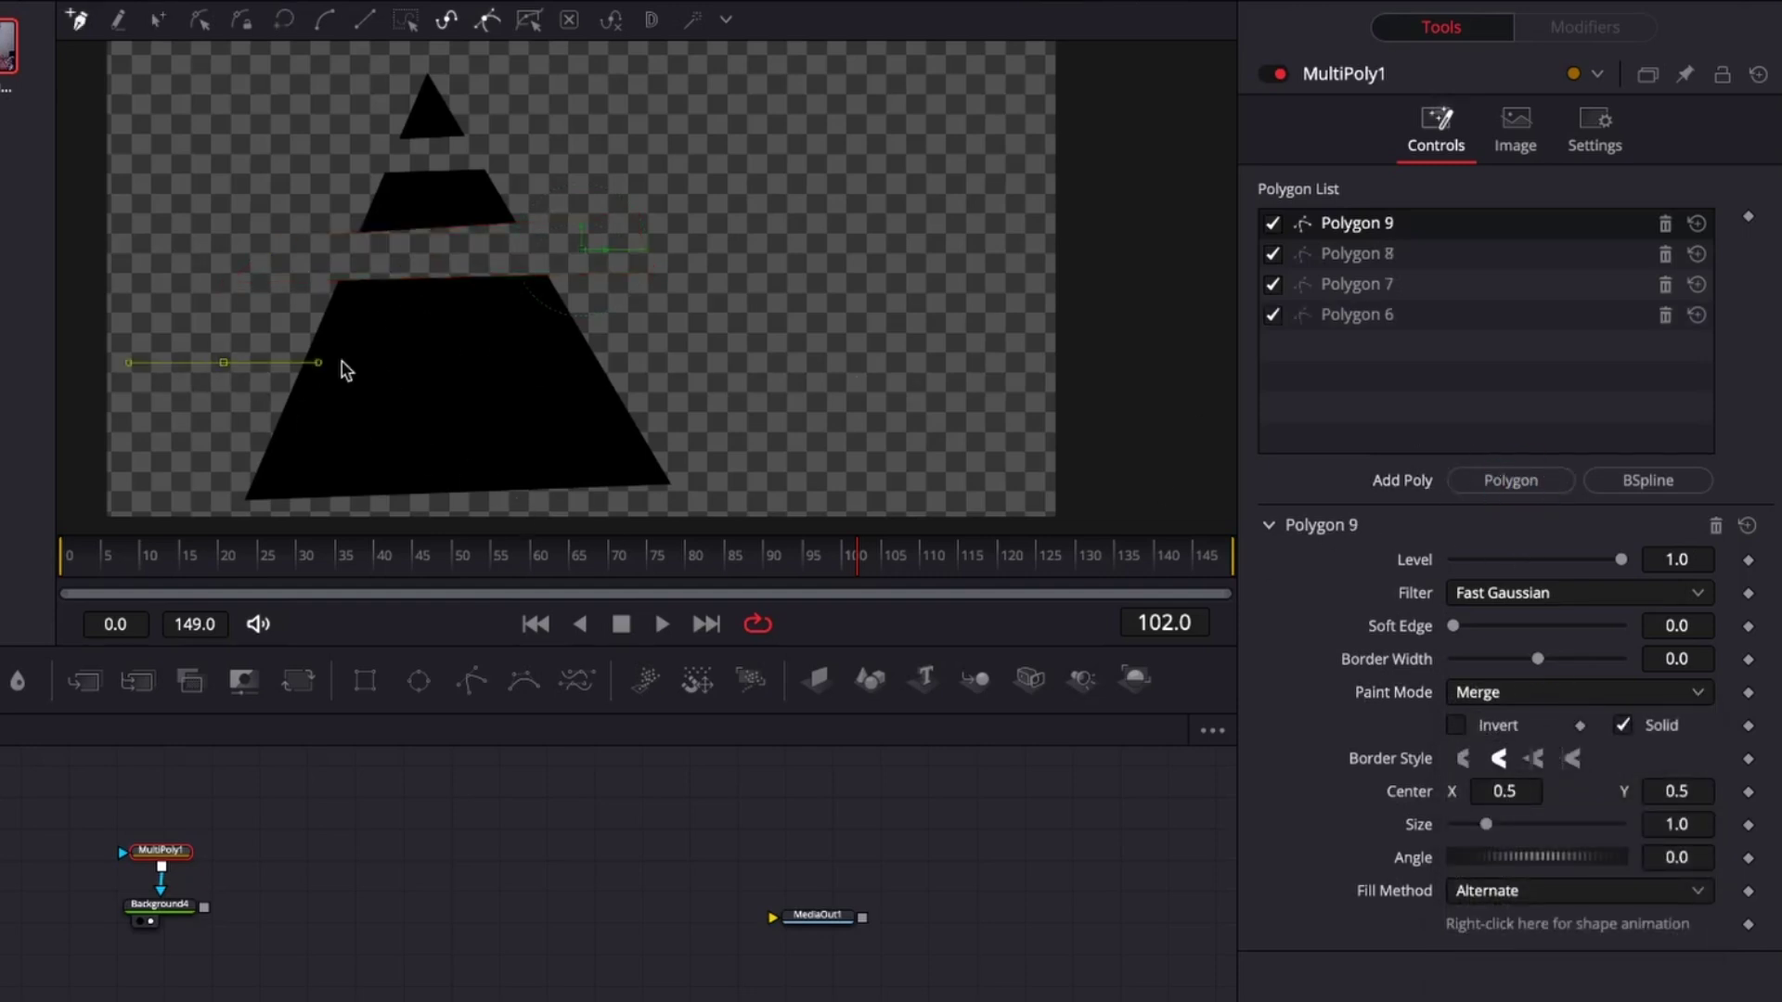
{"action": "left_click", "coordinate": [668, 350]}
{"action": "left_click", "coordinate": [688, 396]}
{"action": "left_click", "coordinate": [239, 402]}
{"action": "left_click", "coordinate": [224, 362]}
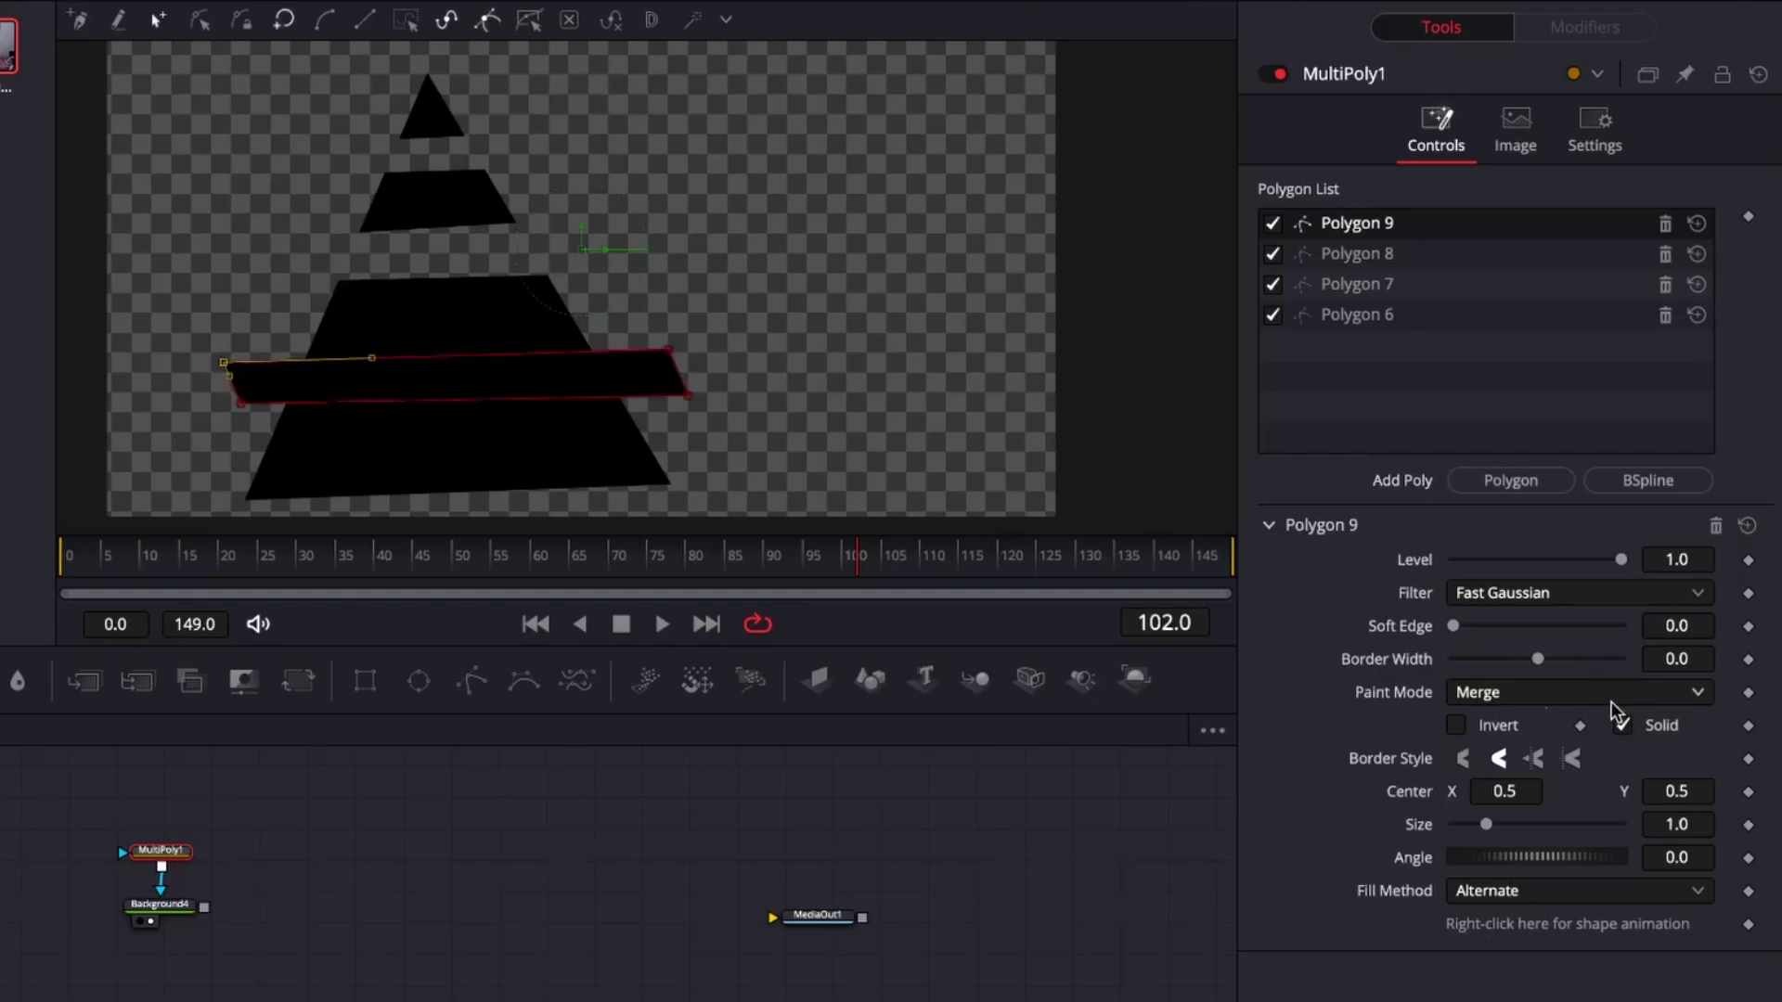
{"action": "left_click", "coordinate": [1544, 708]}
{"action": "left_click", "coordinate": [1515, 784]}
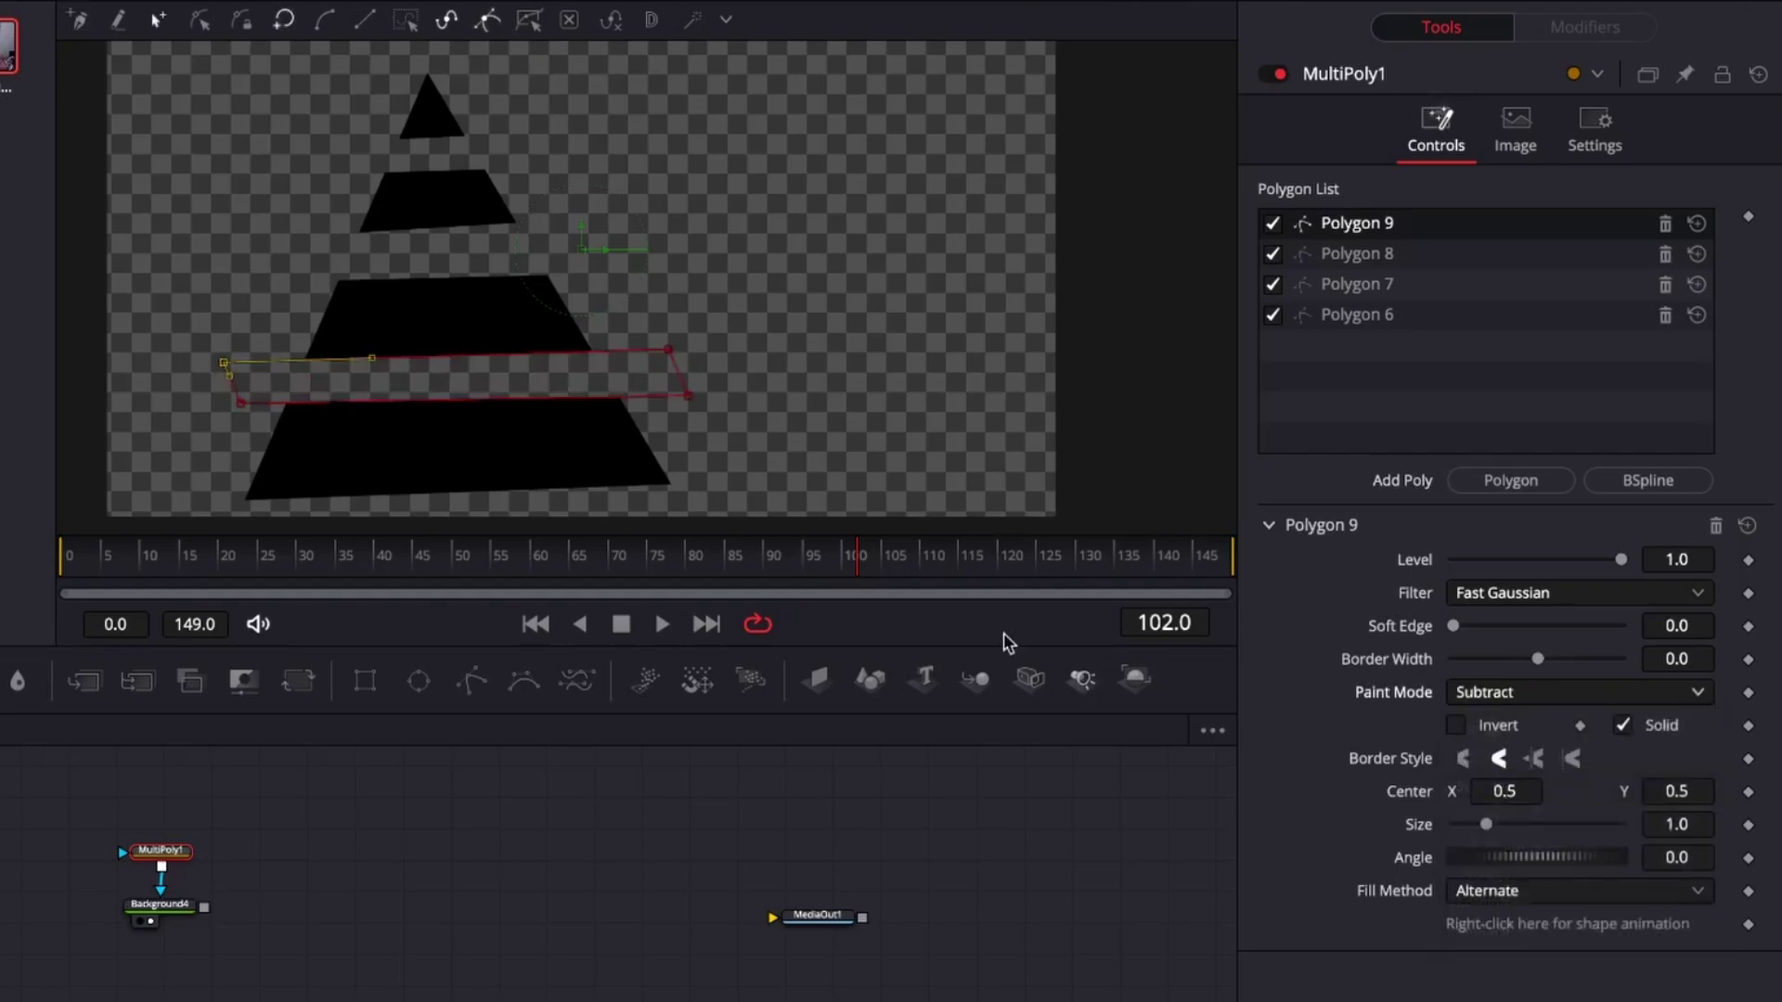
{"action": "left_click", "coordinate": [431, 850]}
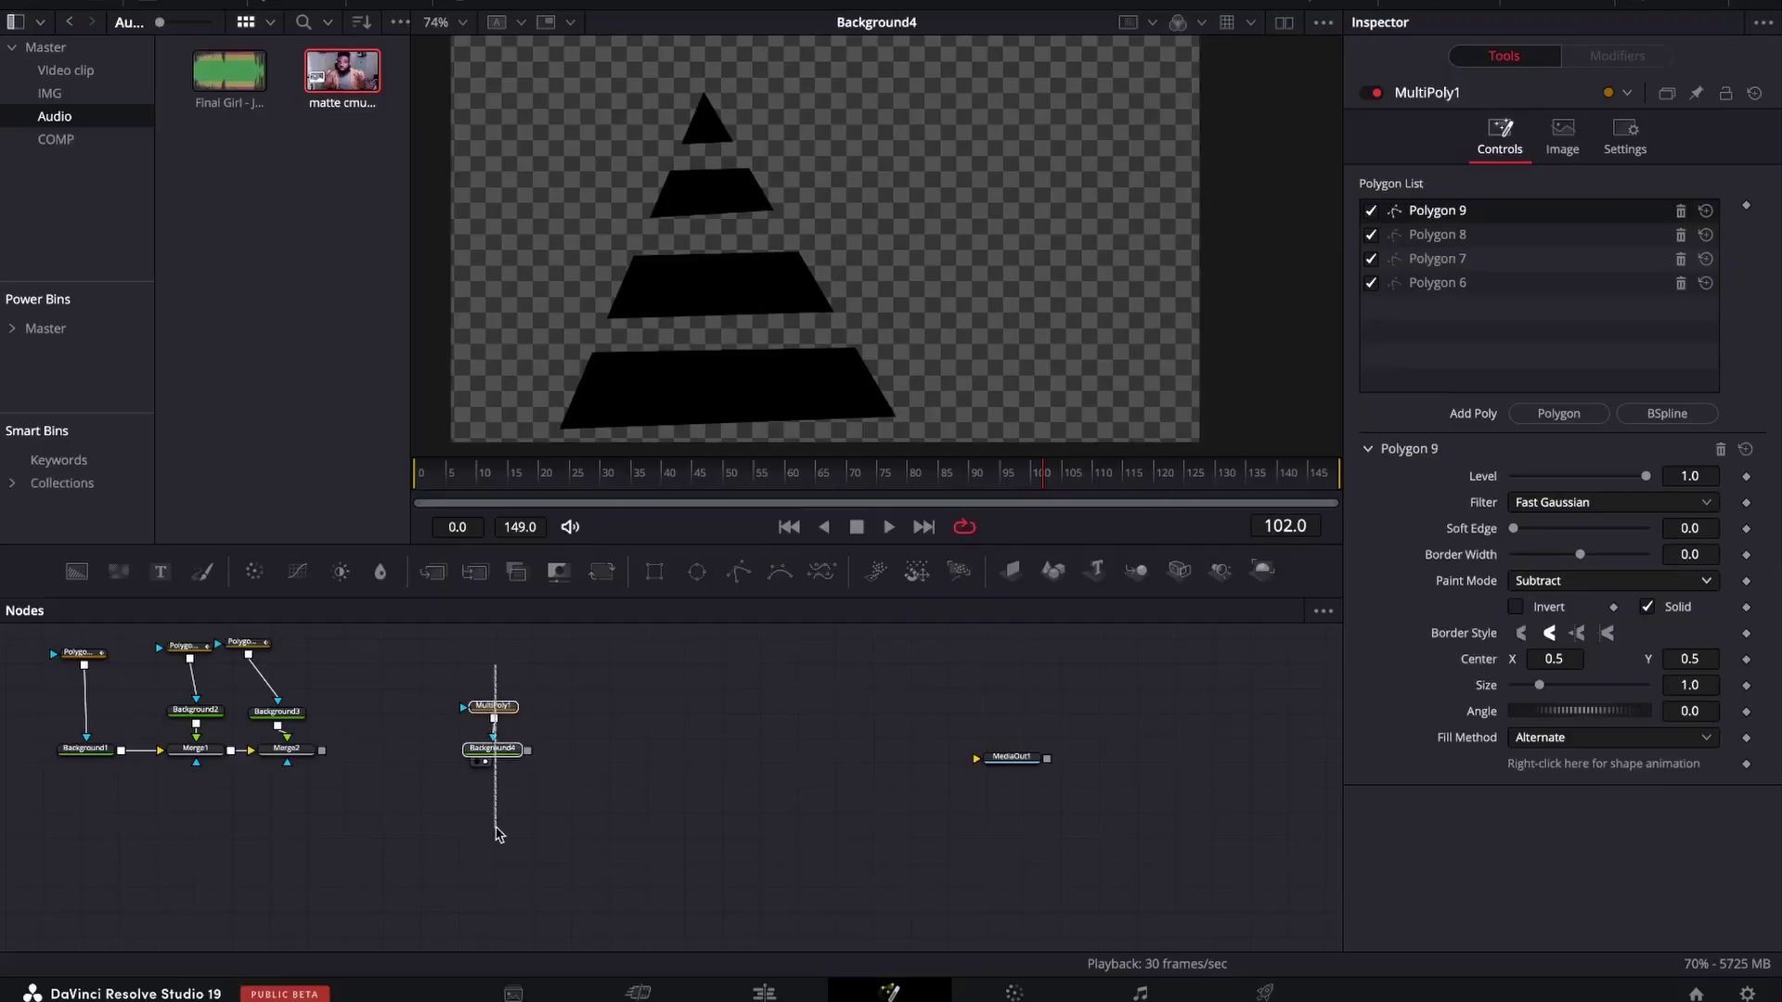
Step: Add the cmuah_1.3.1.png clip as MediaIn1, merge Background4 over it as Merge3, and view Merge3
{"action": "left_click", "coordinate": [497, 753]}
{"action": "left_click_drag", "start_coordinate": [504, 760], "coordinate": [843, 740]}
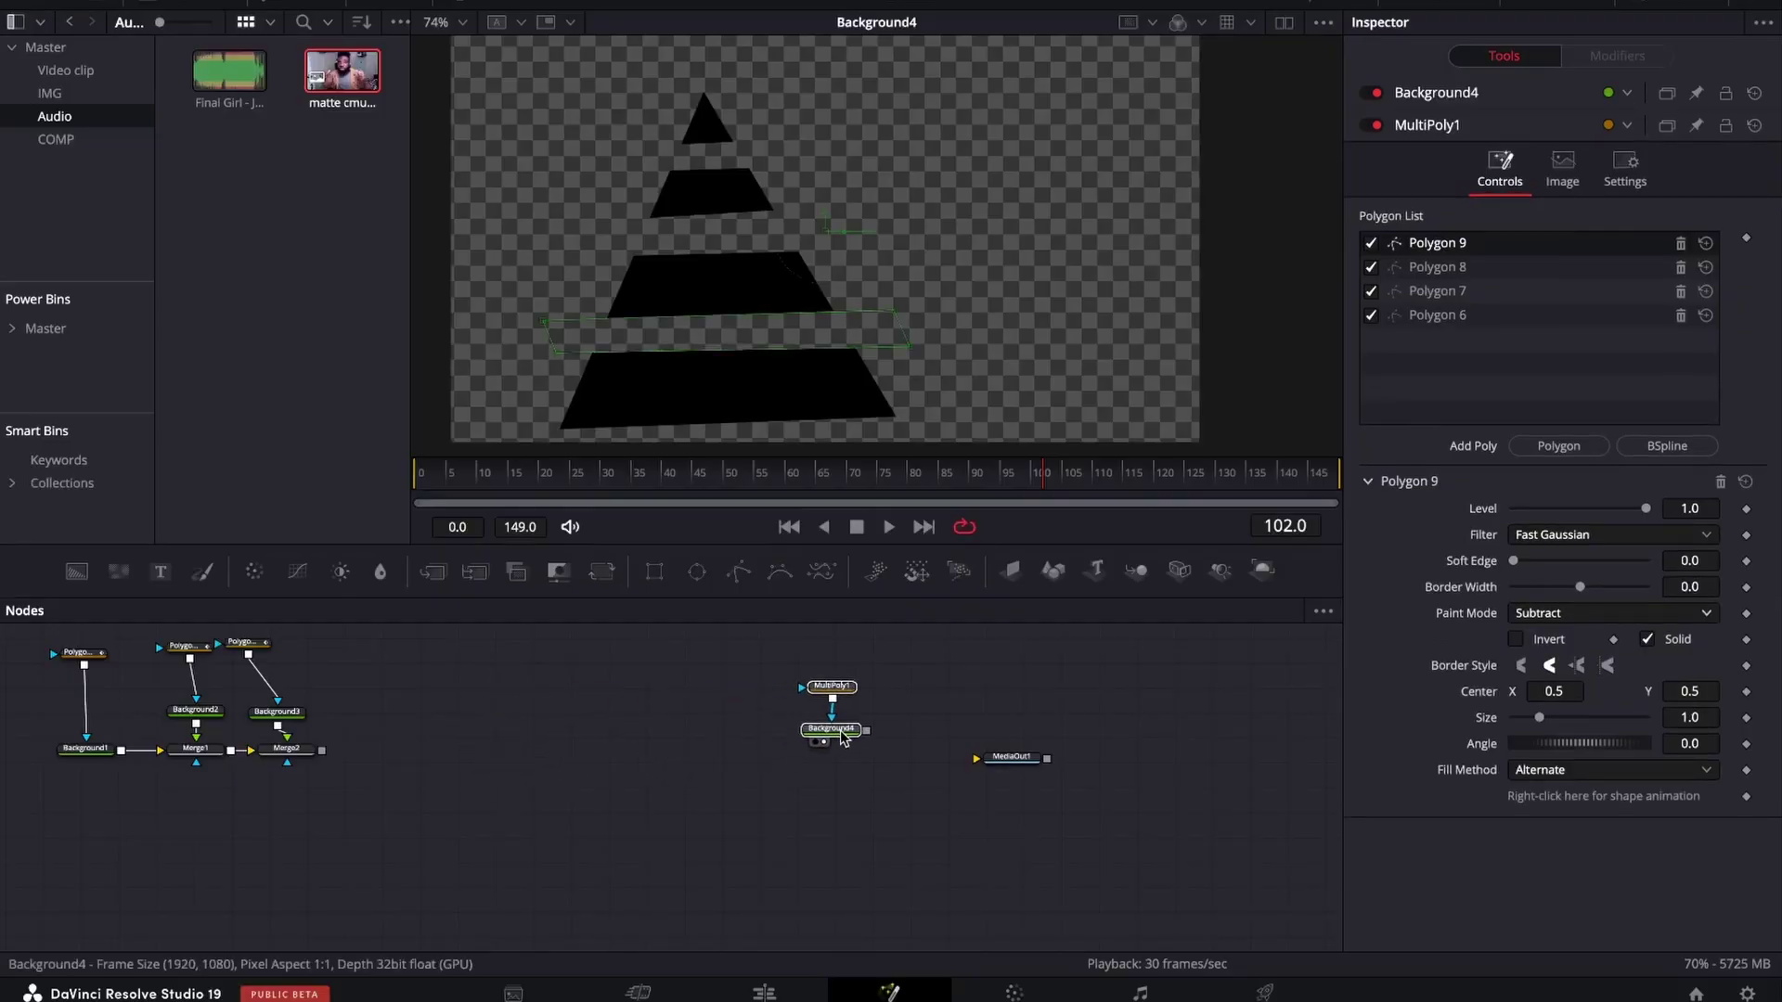
{"action": "left_click_drag", "start_coordinate": [318, 111], "coordinate": [789, 324]}
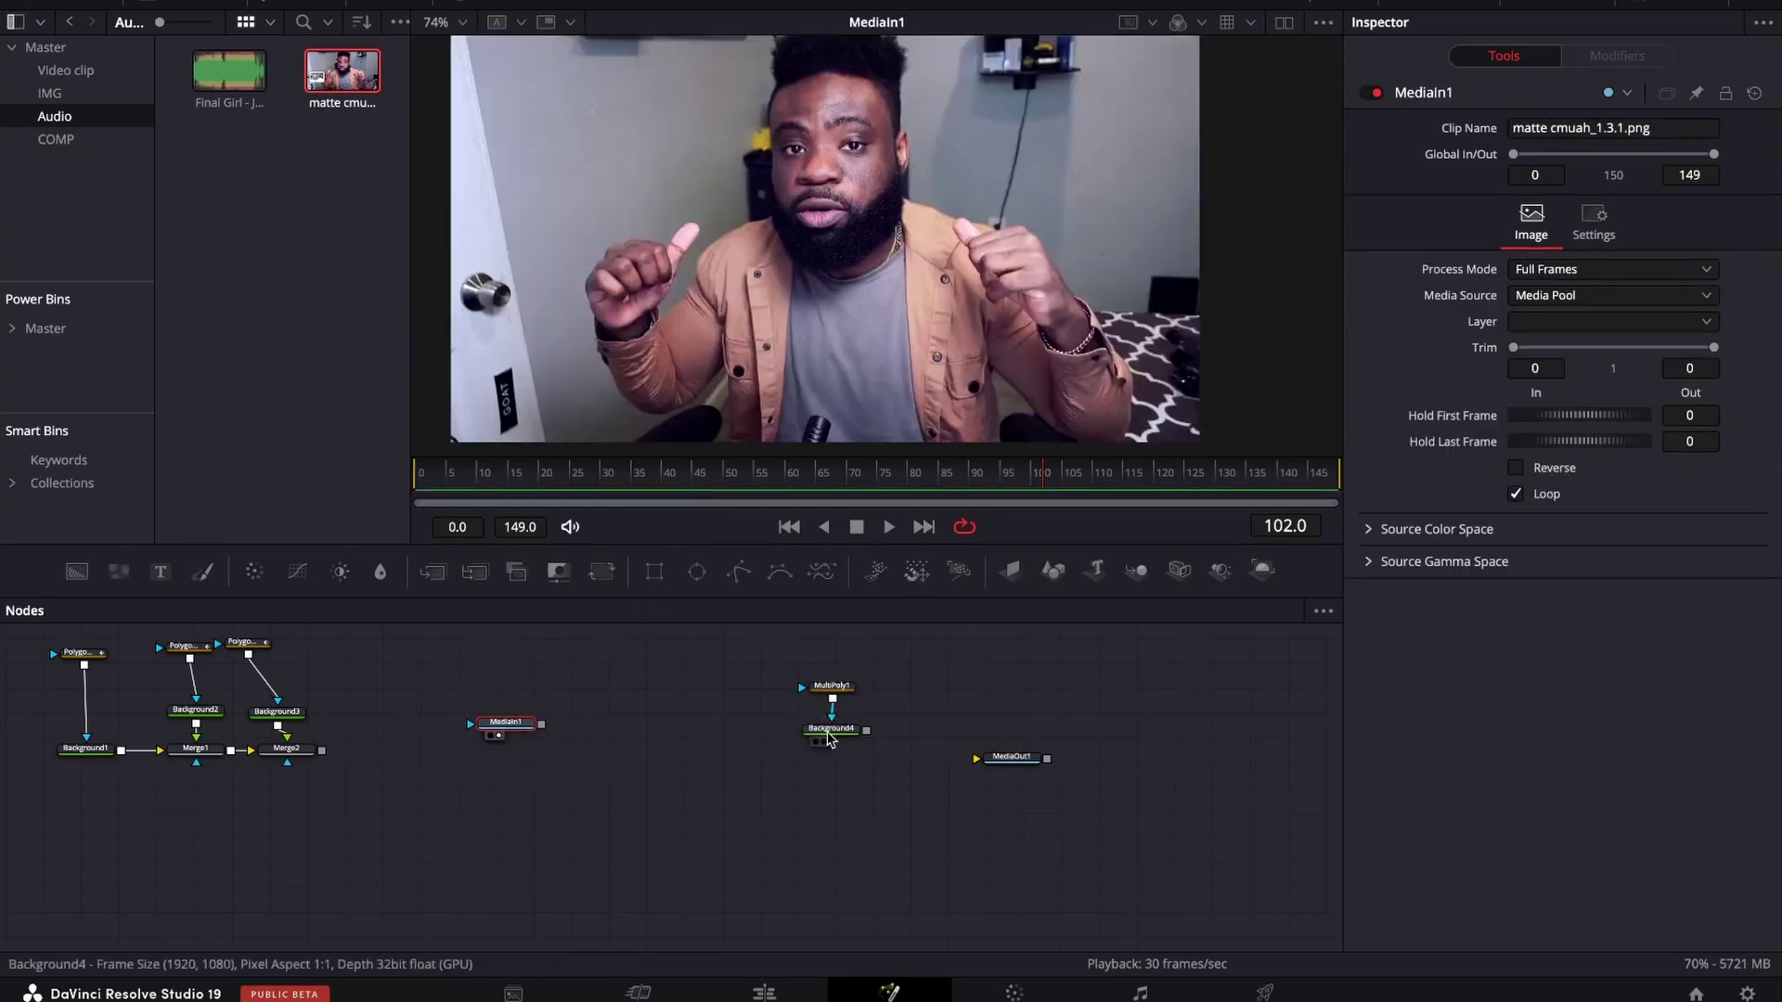
{"action": "left_click_drag", "start_coordinate": [829, 732], "coordinate": [682, 722]}
{"action": "left_click_drag", "start_coordinate": [832, 687], "coordinate": [685, 642]}
{"action": "left_click_drag", "start_coordinate": [498, 719], "coordinate": [539, 751]}
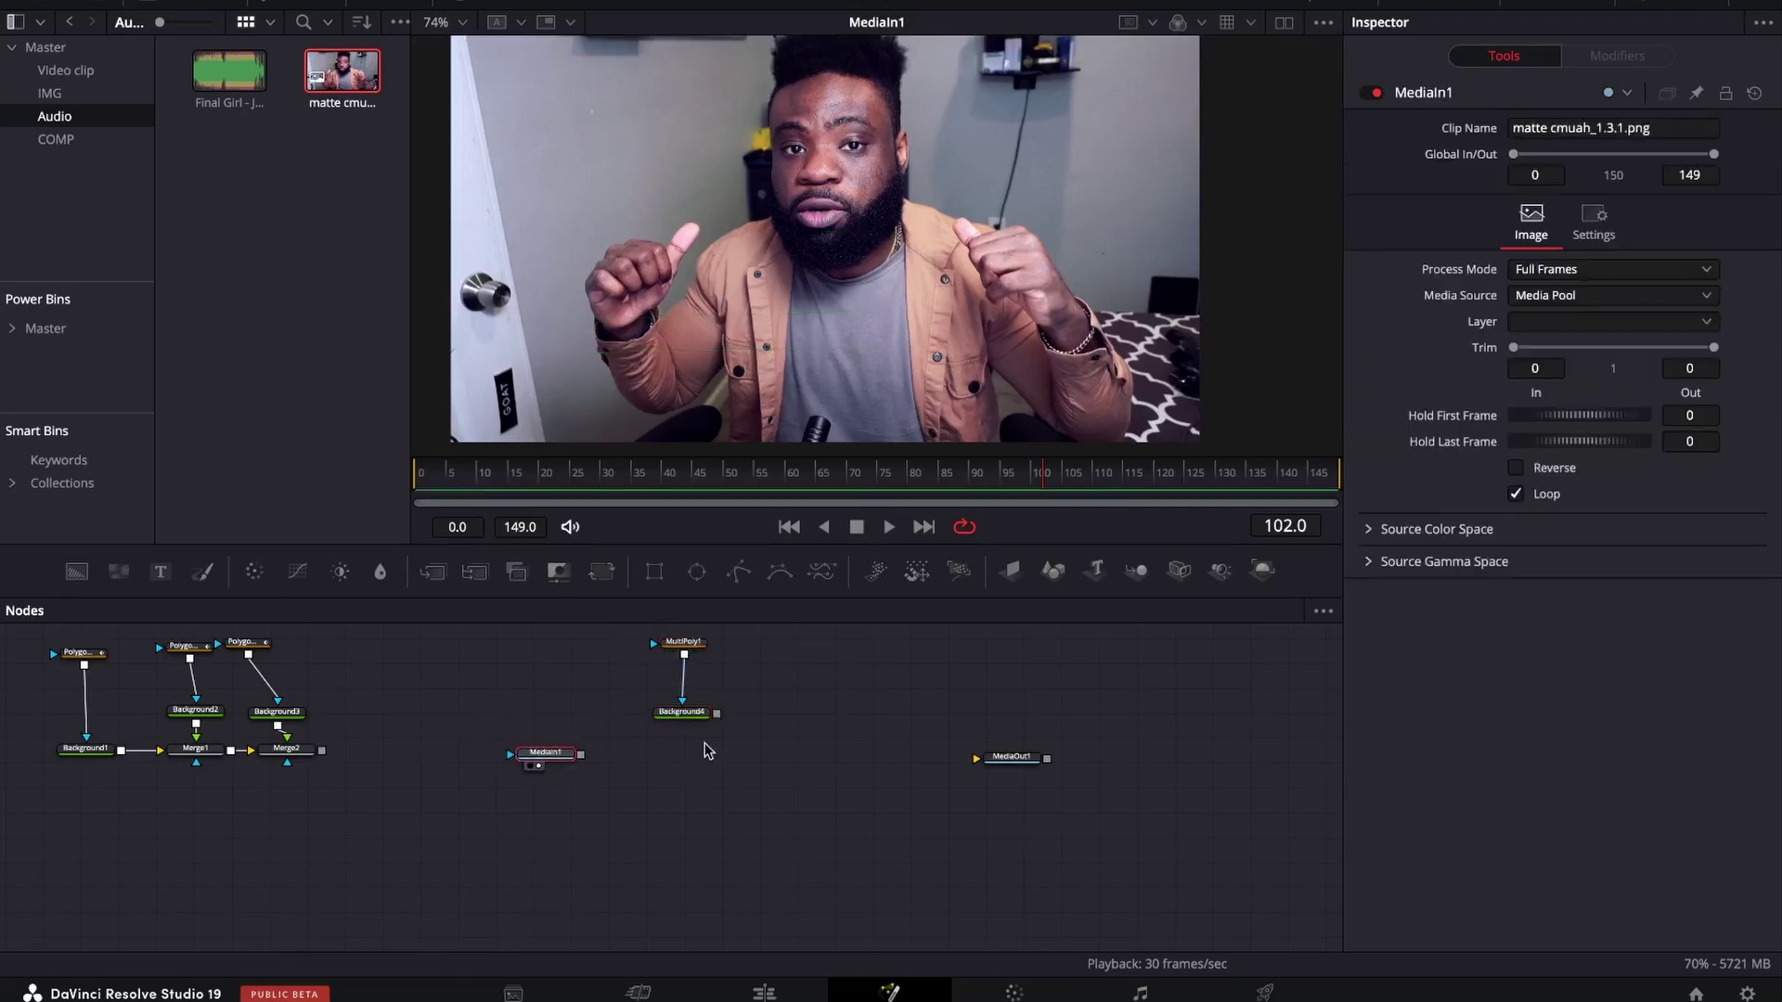
{"action": "left_click_drag", "start_coordinate": [717, 714], "coordinate": [581, 755]}
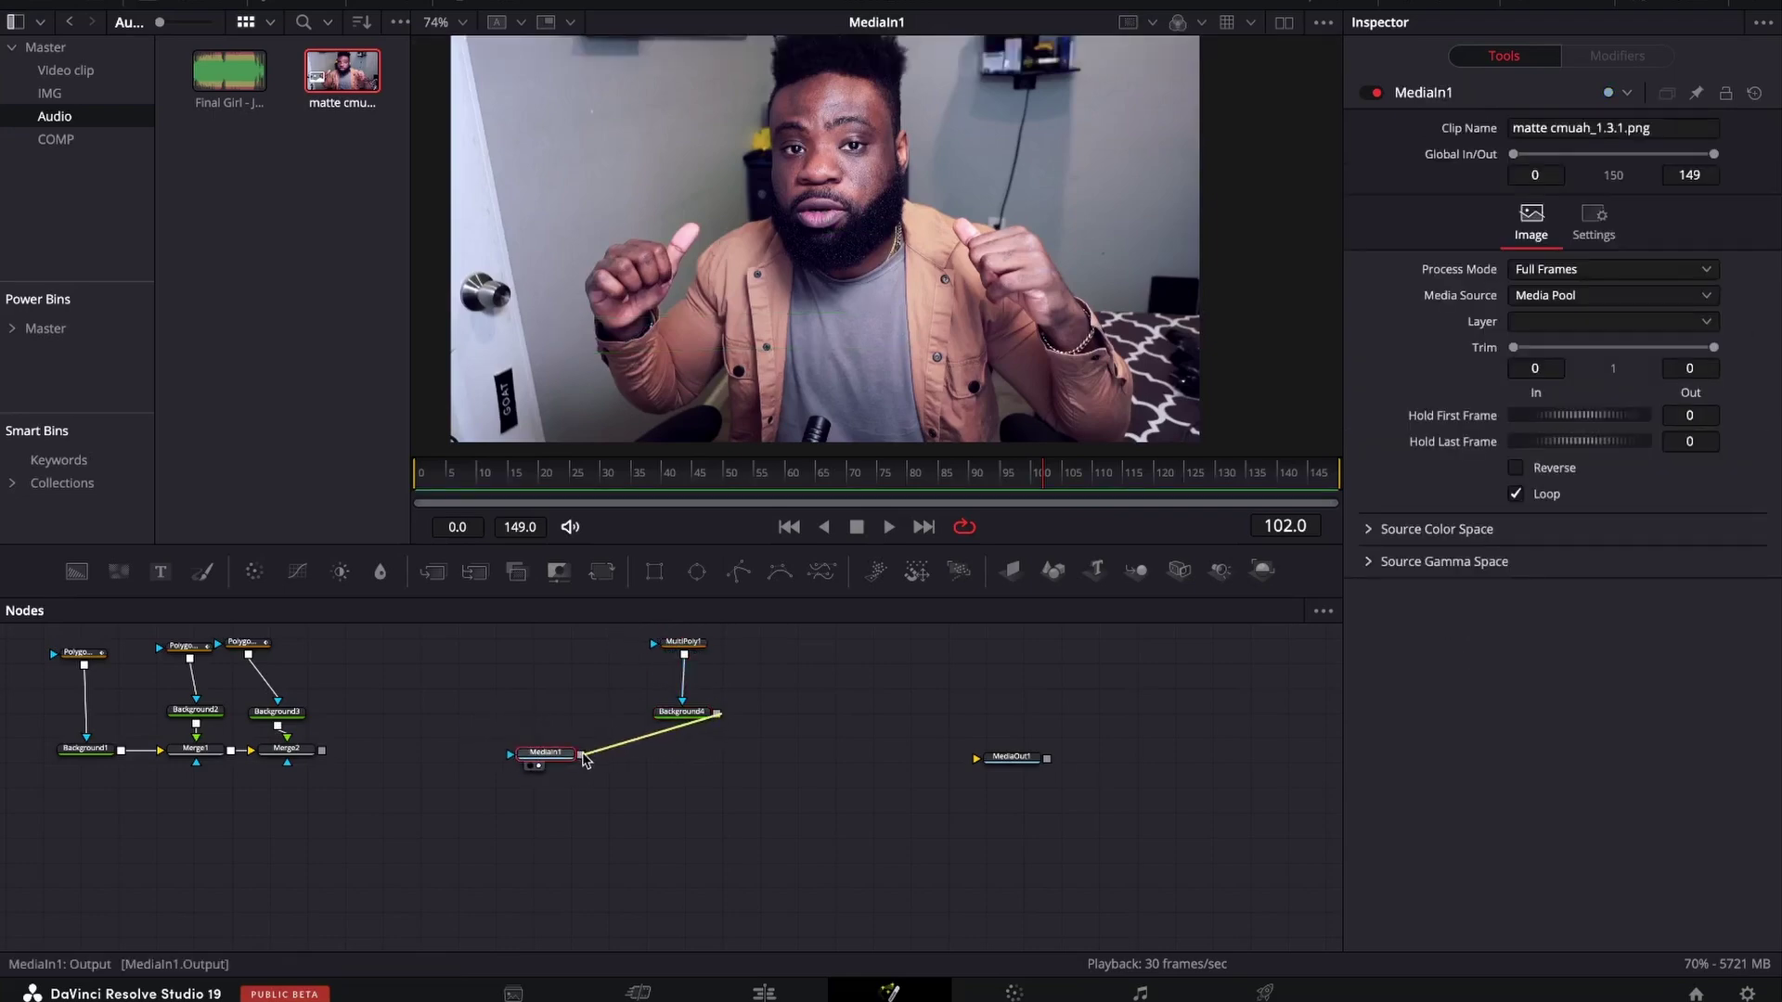
{"action": "left_click_drag", "start_coordinate": [691, 754], "coordinate": [992, 384]}
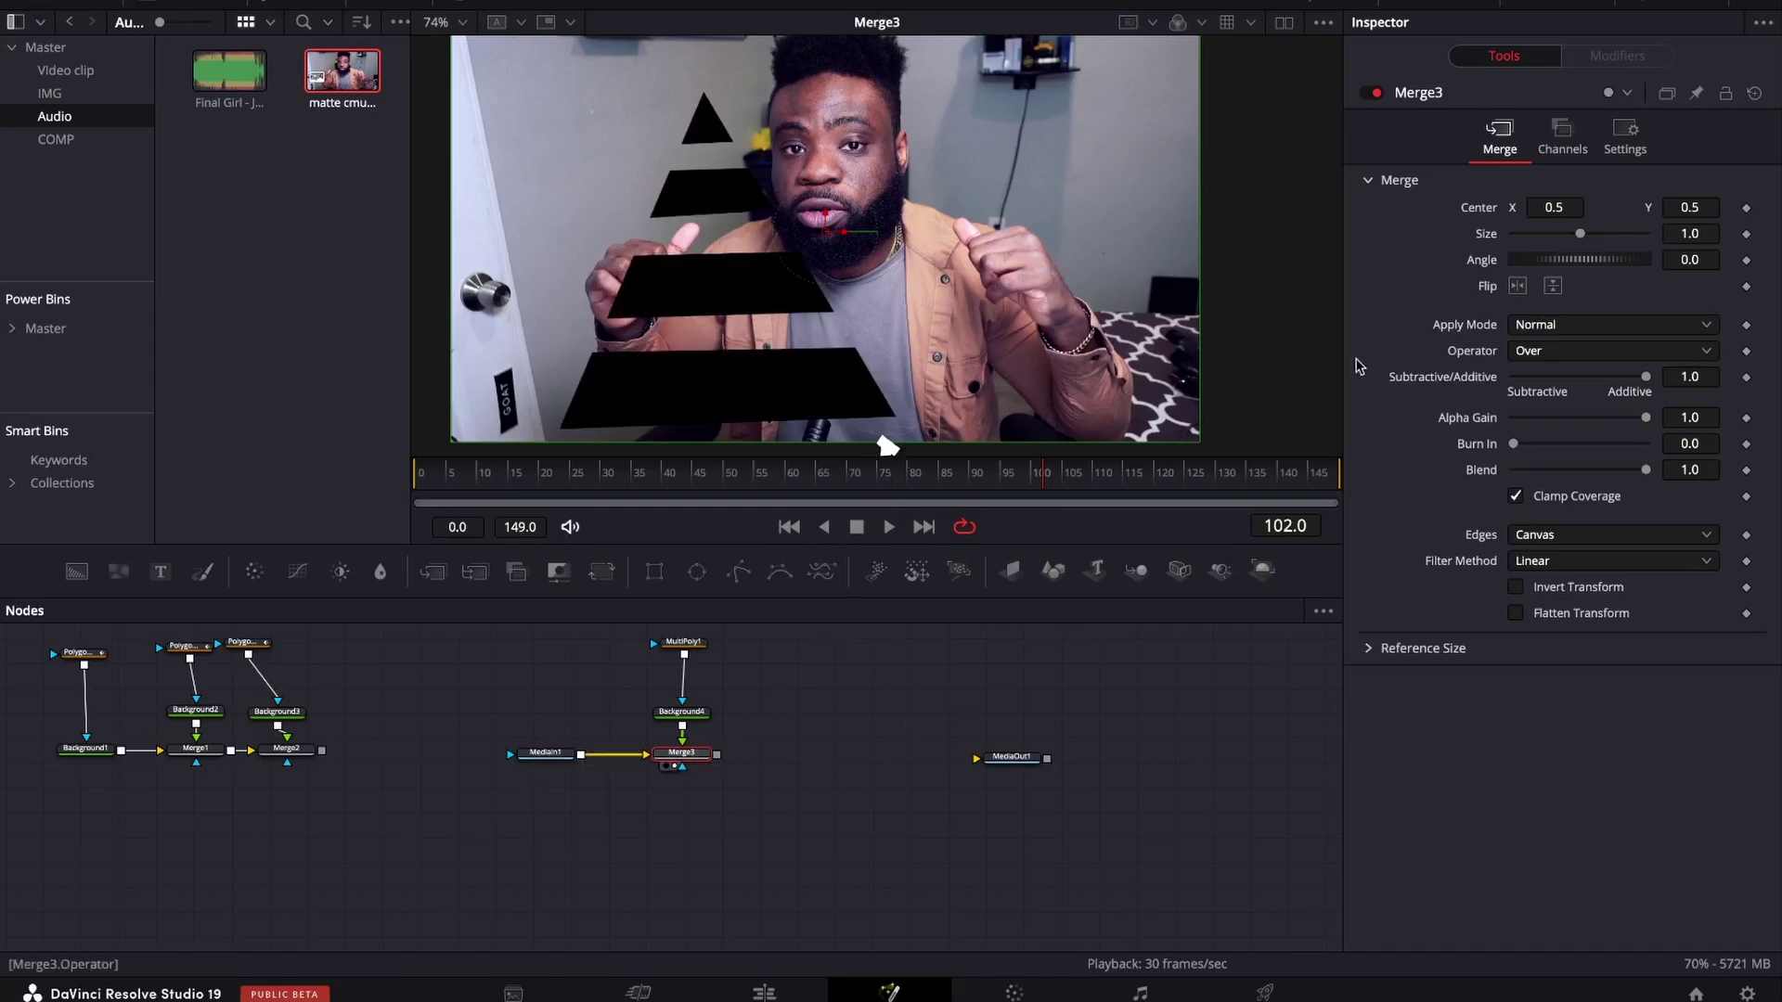
Step: Delete Polygons 7, 8 and 9 from MultiPoly1
{"action": "left_click", "coordinate": [666, 643]}
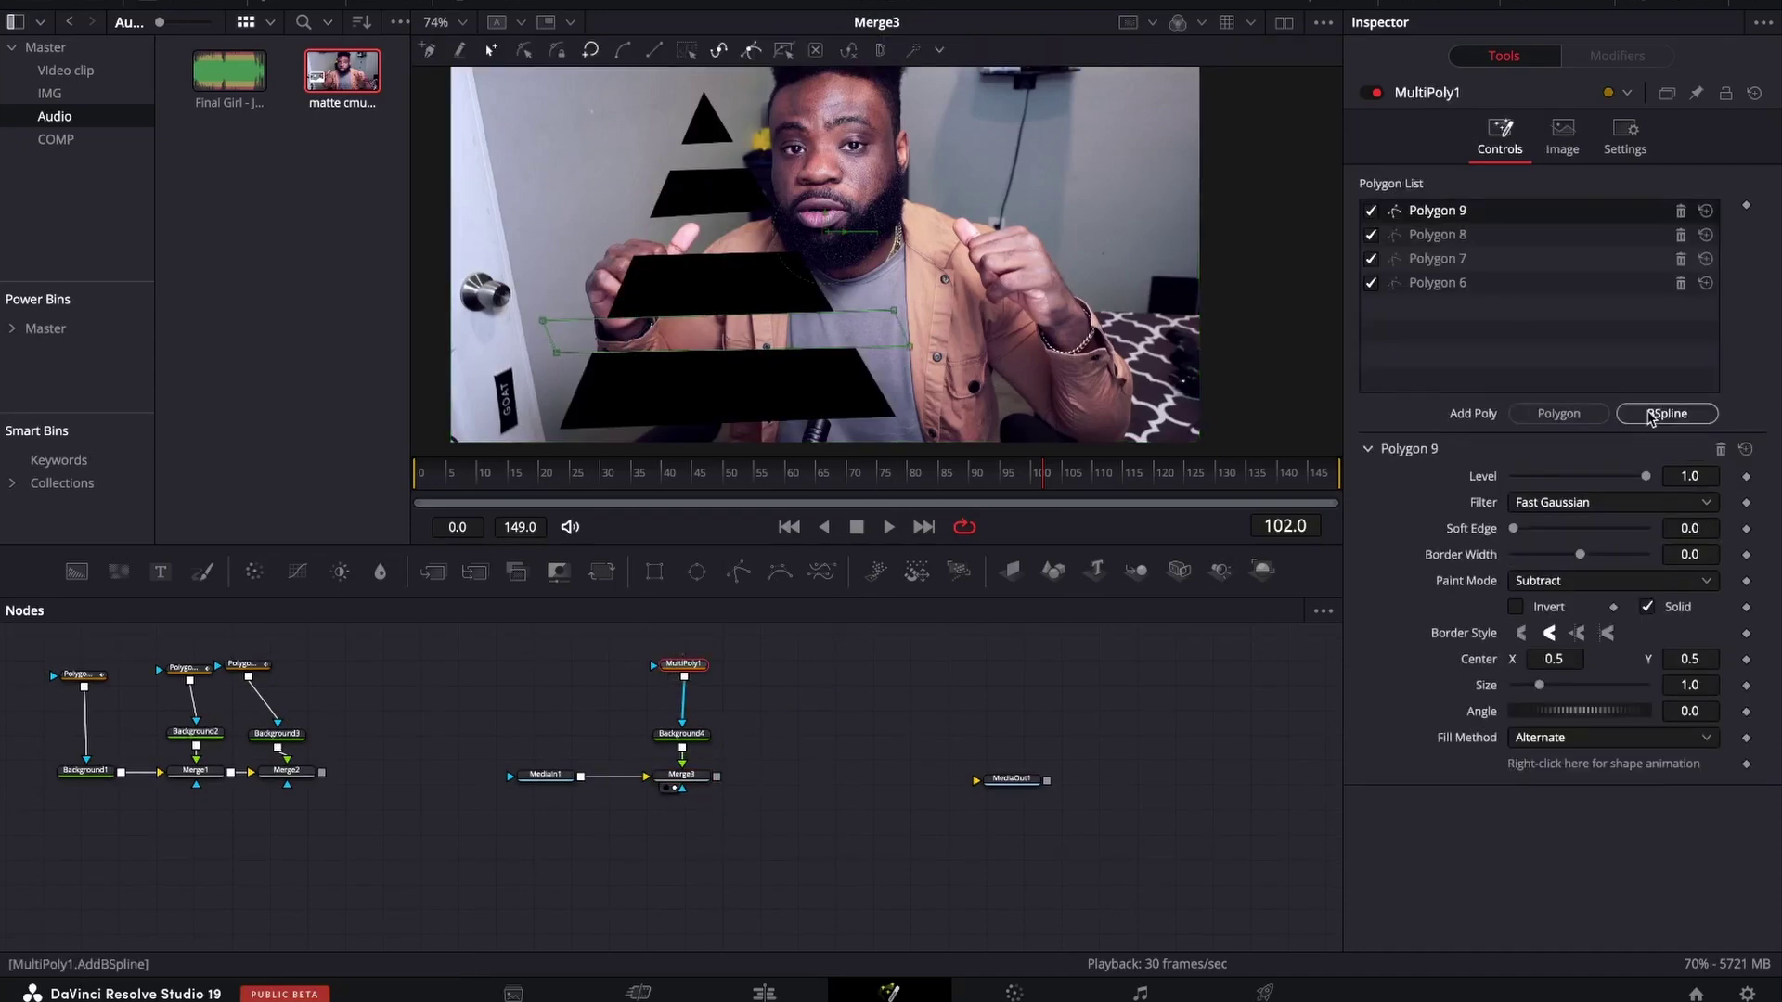
{"action": "left_click", "coordinate": [1680, 259]}
{"action": "left_click", "coordinate": [1680, 235]}
{"action": "left_click", "coordinate": [1680, 211]}
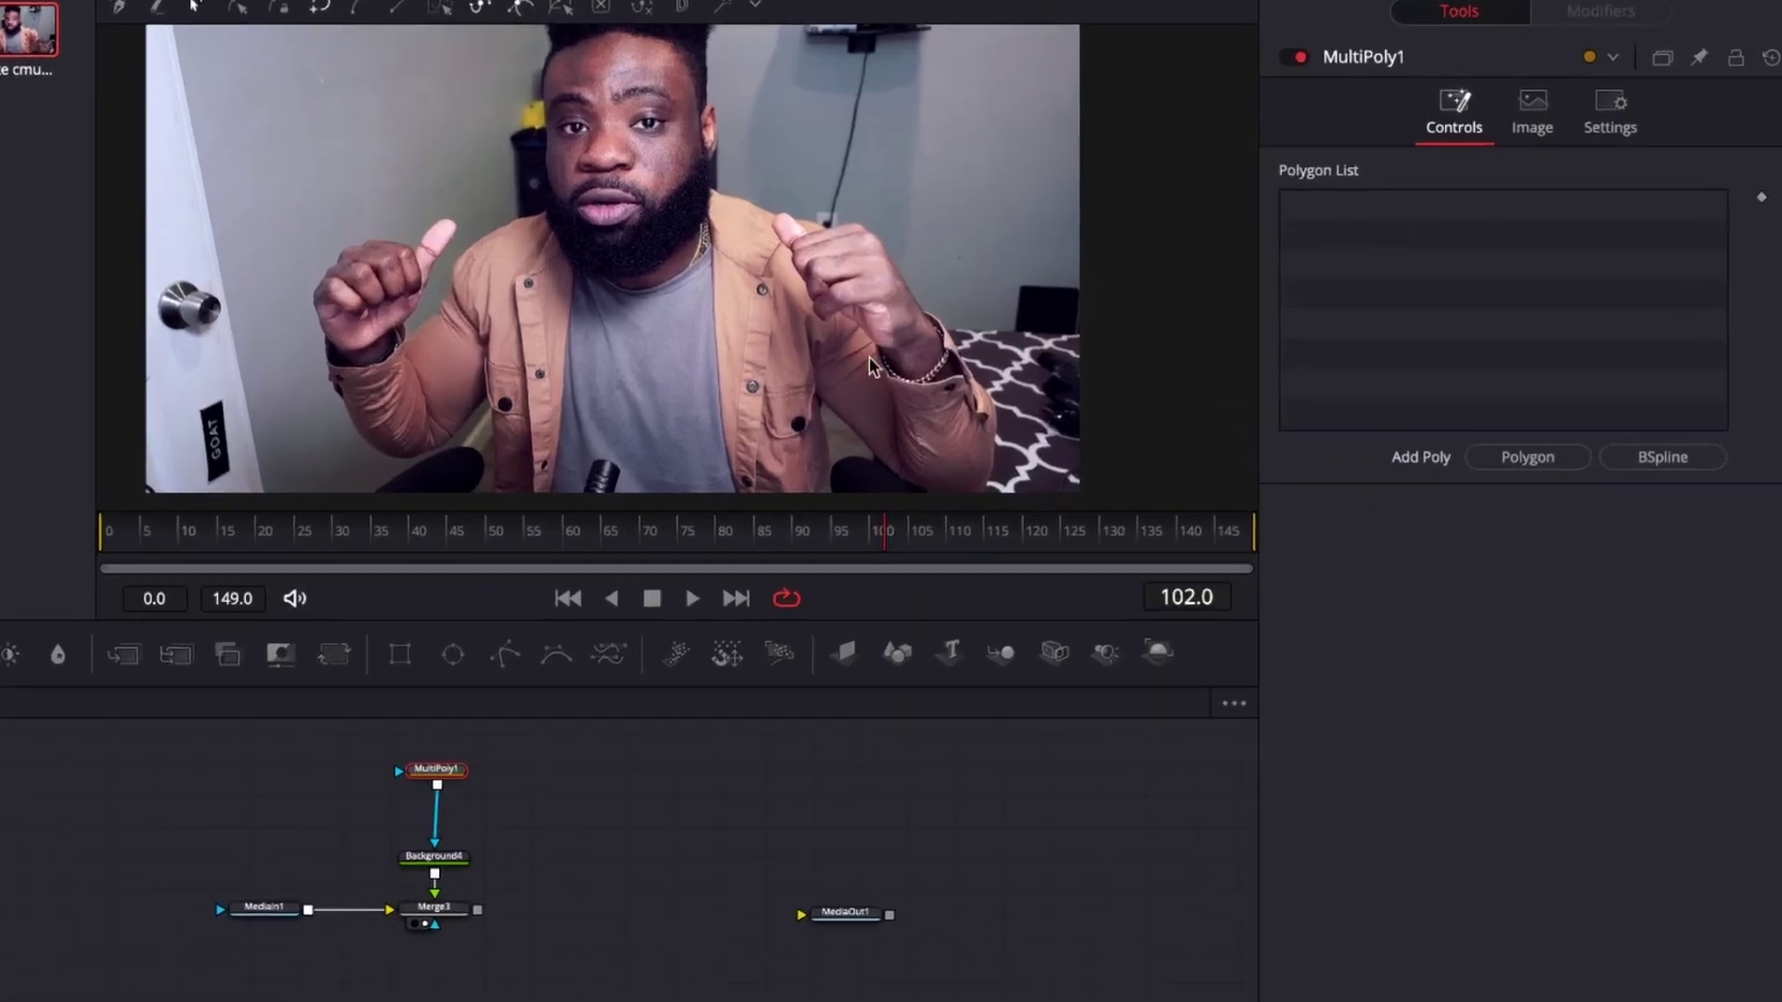
Step: Draw a new black funnel-shaped polygon over the man's raised hand and close it
{"action": "left_click", "coordinate": [1528, 457]}
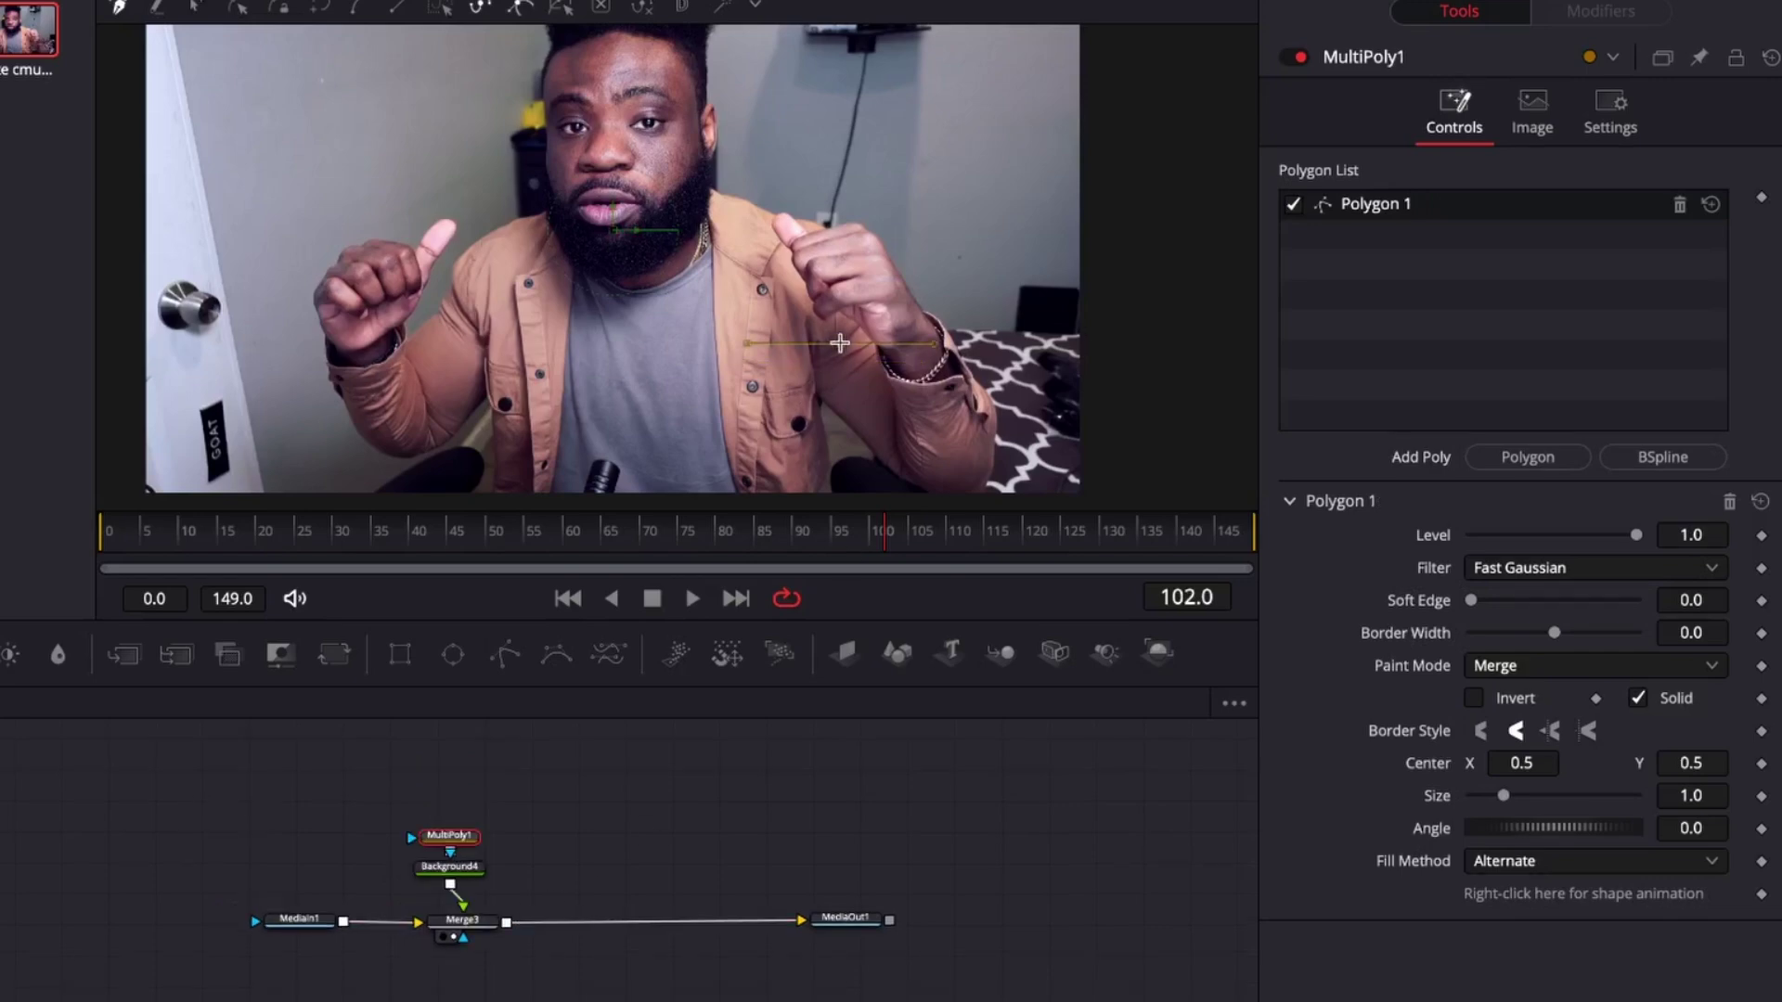
{"action": "left_click", "coordinate": [813, 216]}
{"action": "left_click", "coordinate": [761, 171]}
{"action": "left_click", "coordinate": [878, 146]}
{"action": "key", "text": "shift+c"}
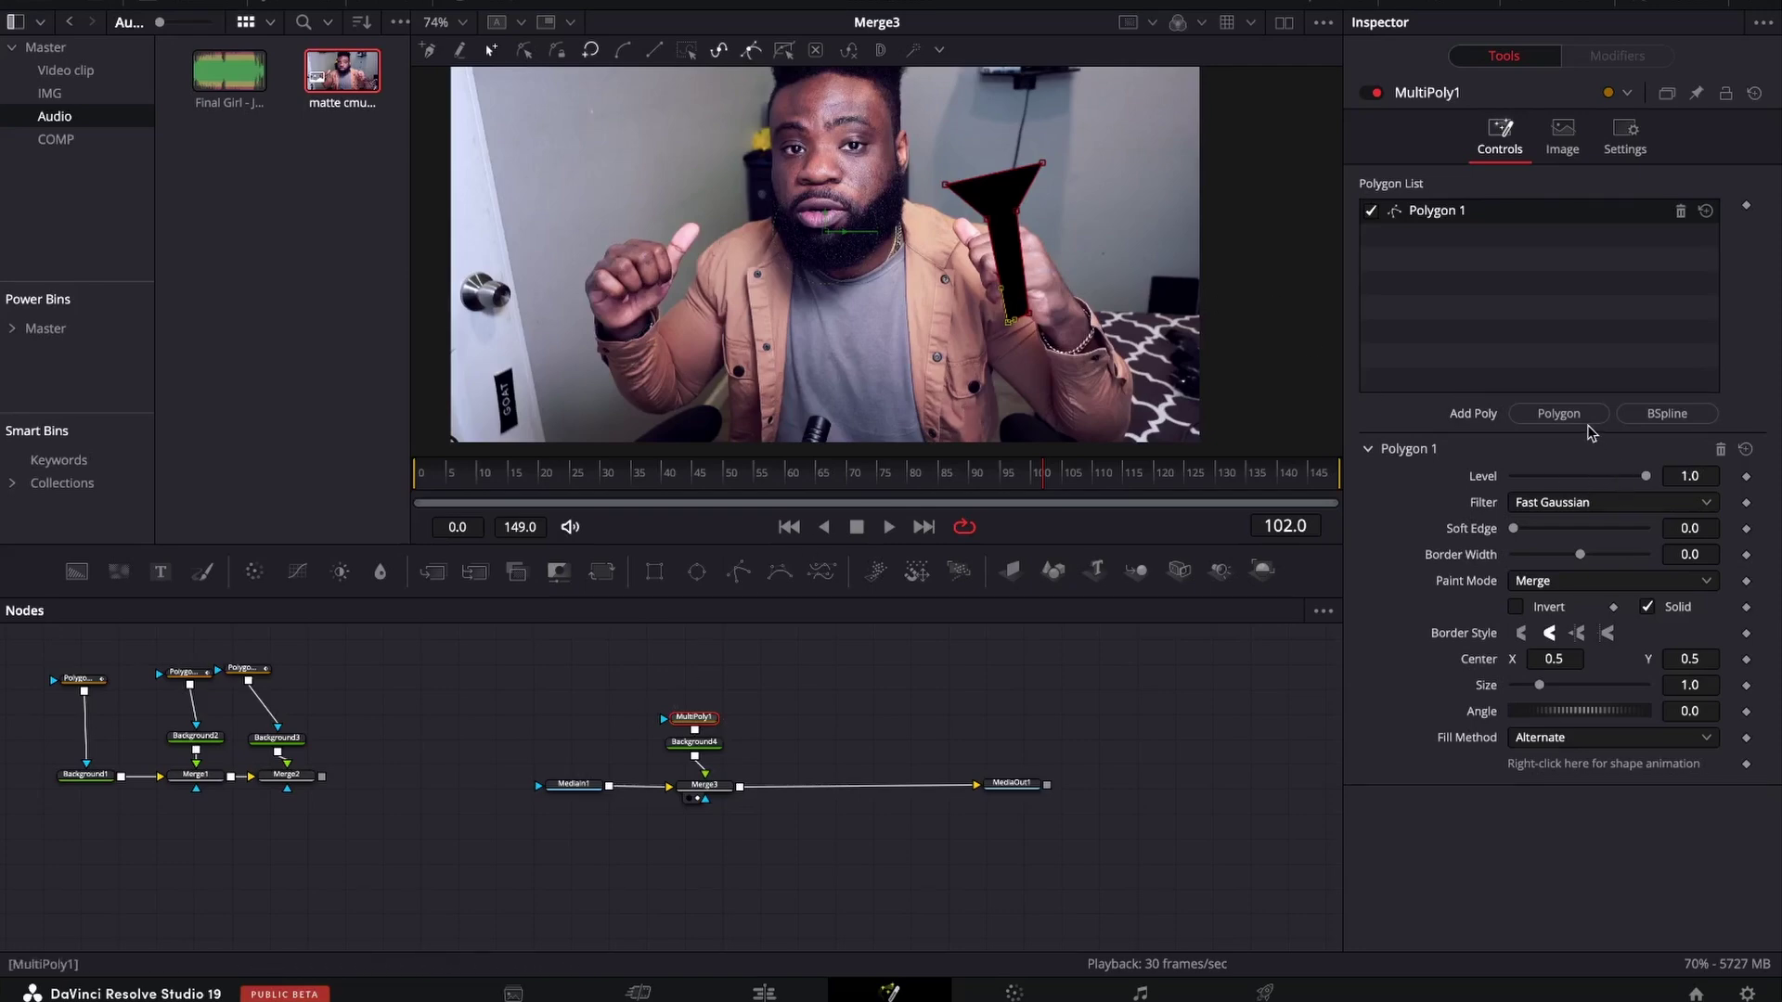
Step: Trace Polygon 2 around the fingers with a curved edge and set its Paint Mode to Subtract
{"action": "left_click", "coordinate": [1560, 414]}
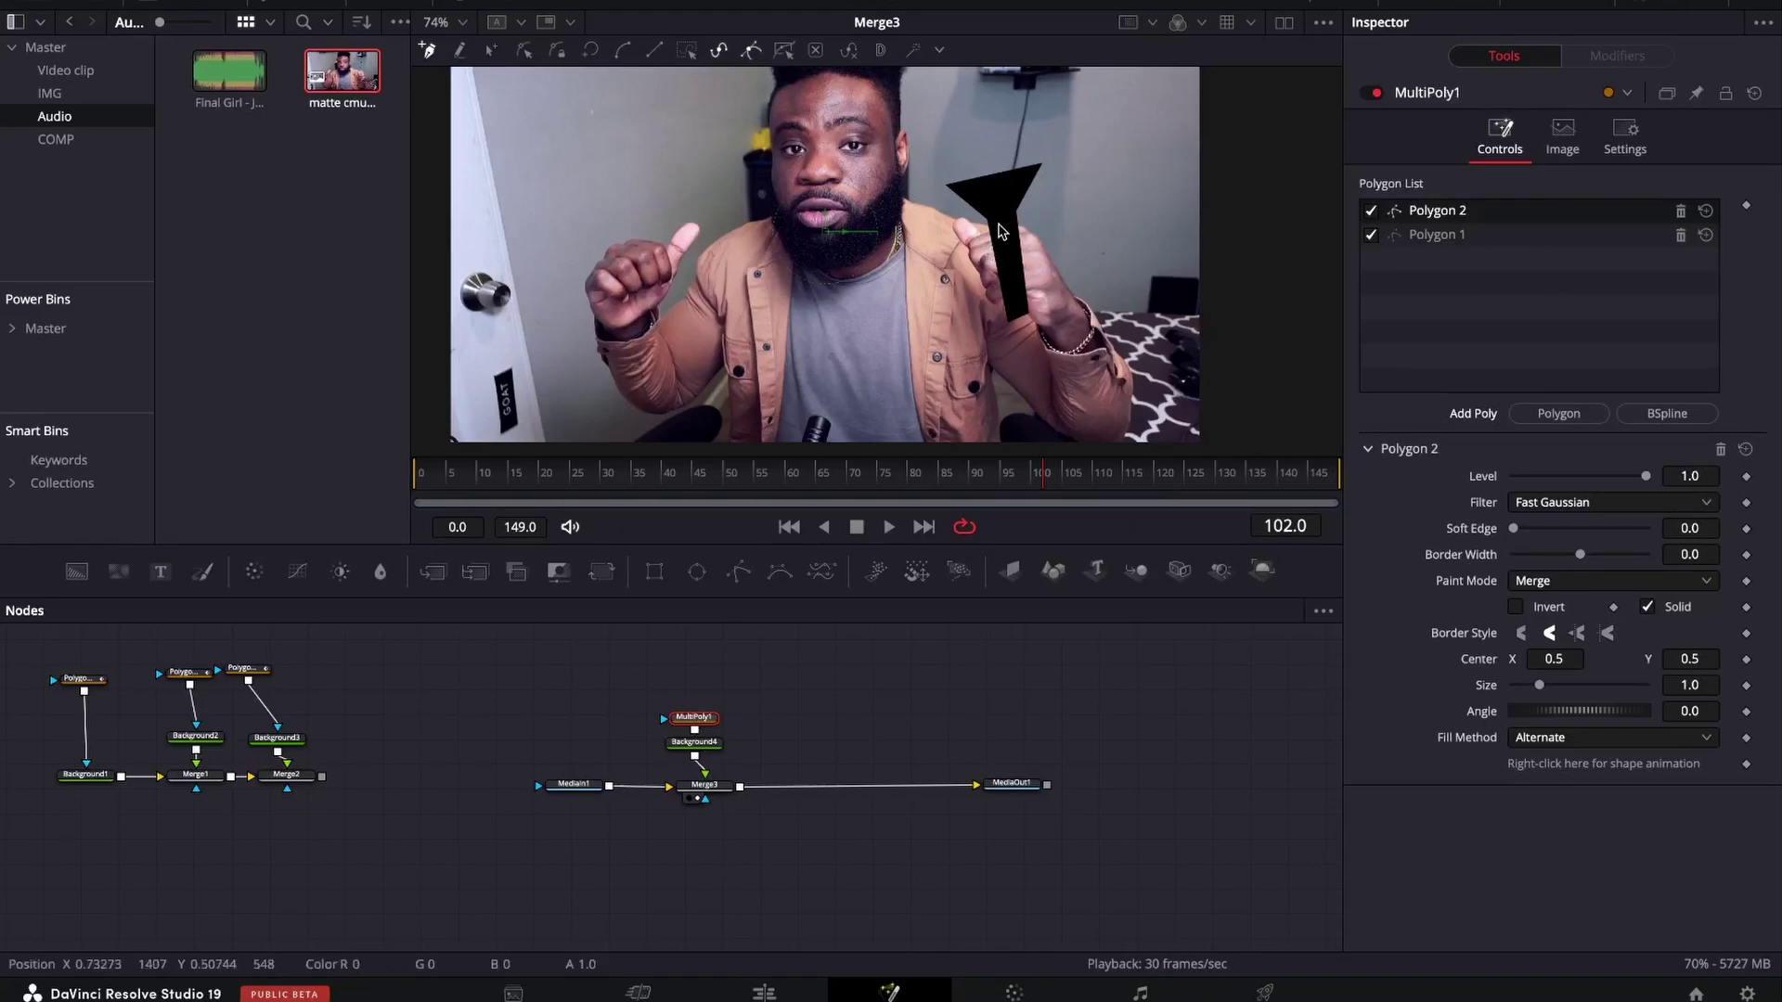
{"action": "scroll", "coordinate": [984, 234], "scroll_direction": "up", "scroll_amount": 5}
{"action": "scroll", "coordinate": [1000, 232], "scroll_direction": "down", "scroll_amount": 3}
{"action": "scroll", "coordinate": [1001, 232], "scroll_direction": "up", "scroll_amount": 2}
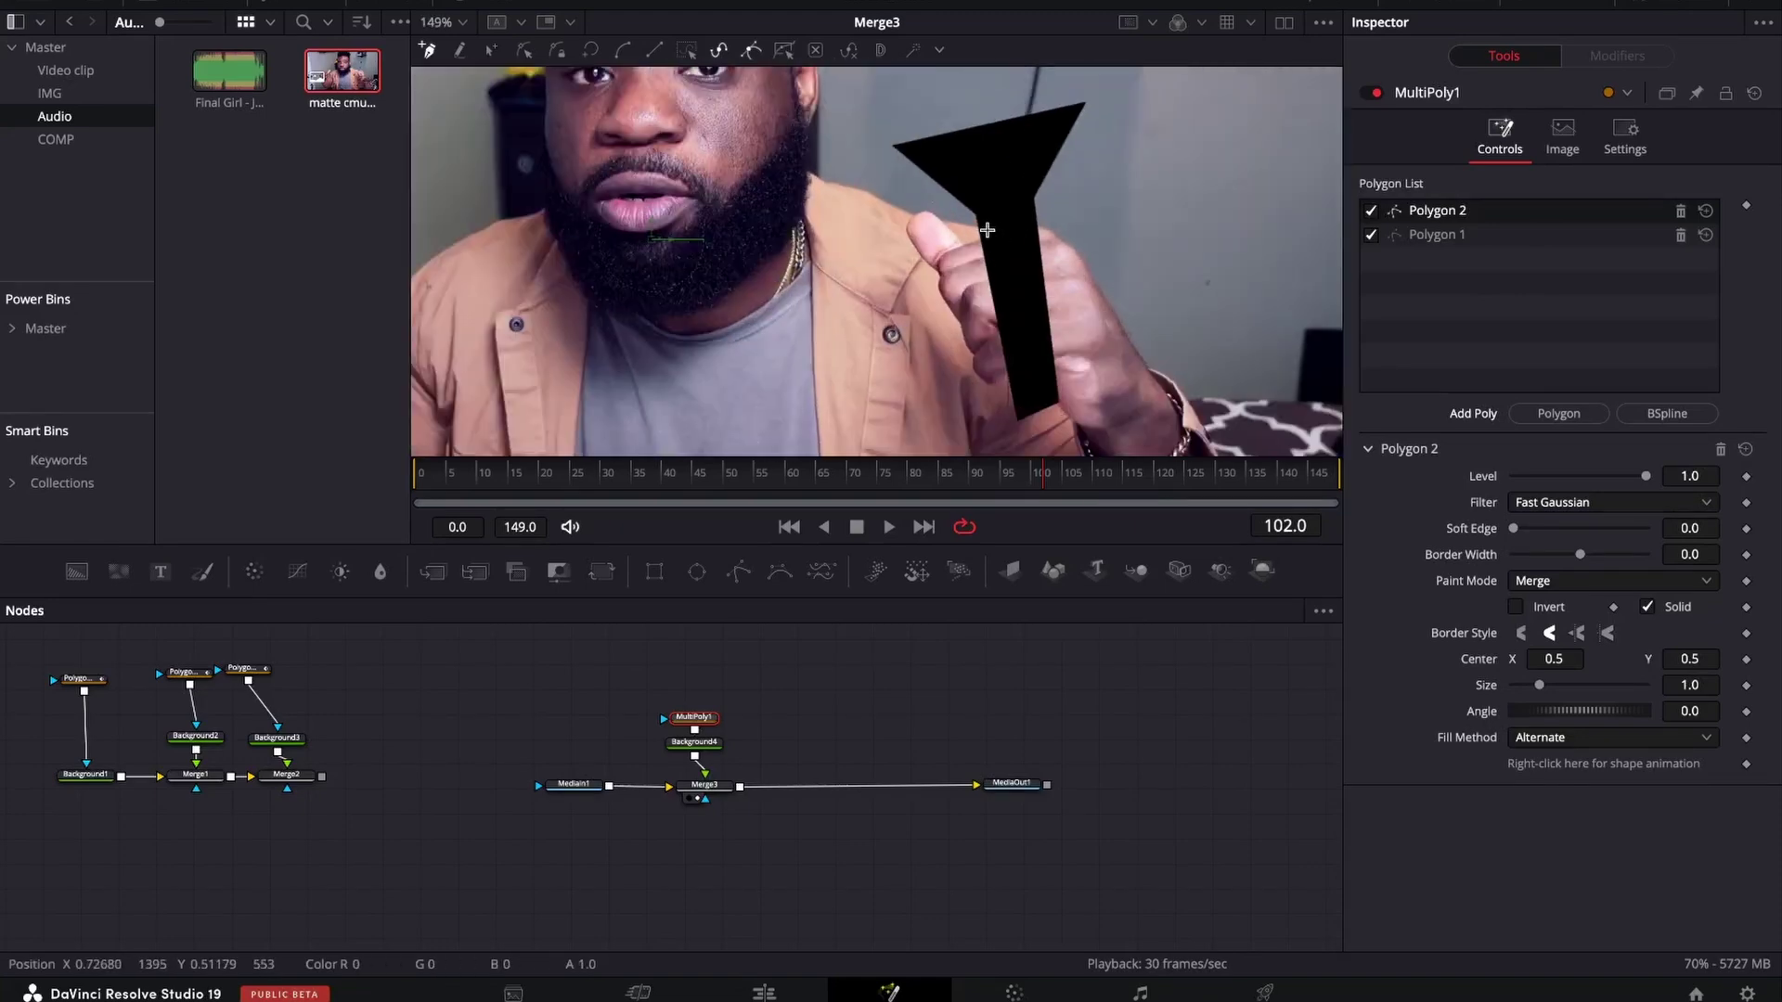
{"action": "scroll", "coordinate": [972, 243], "scroll_direction": "up", "scroll_amount": 2}
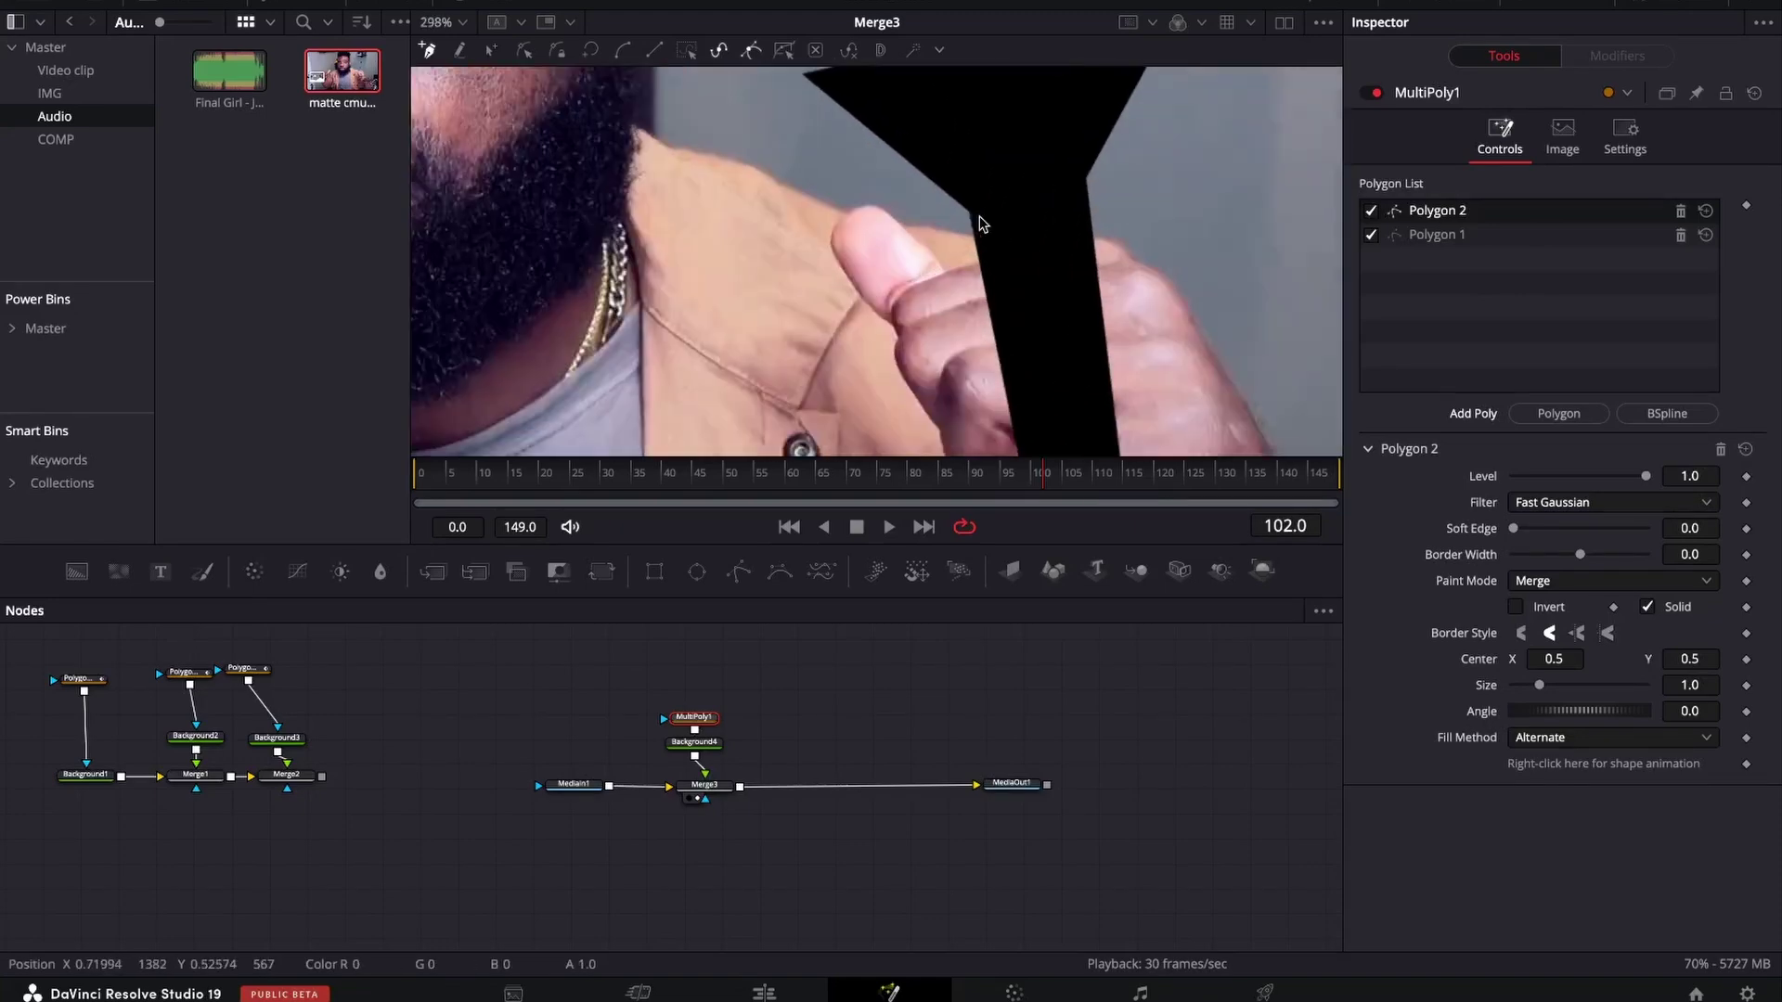
{"action": "left_click_drag", "start_coordinate": [970, 264], "coordinate": [1102, 270]}
{"action": "scroll", "coordinate": [1095, 274], "scroll_direction": "down", "scroll_amount": 4}
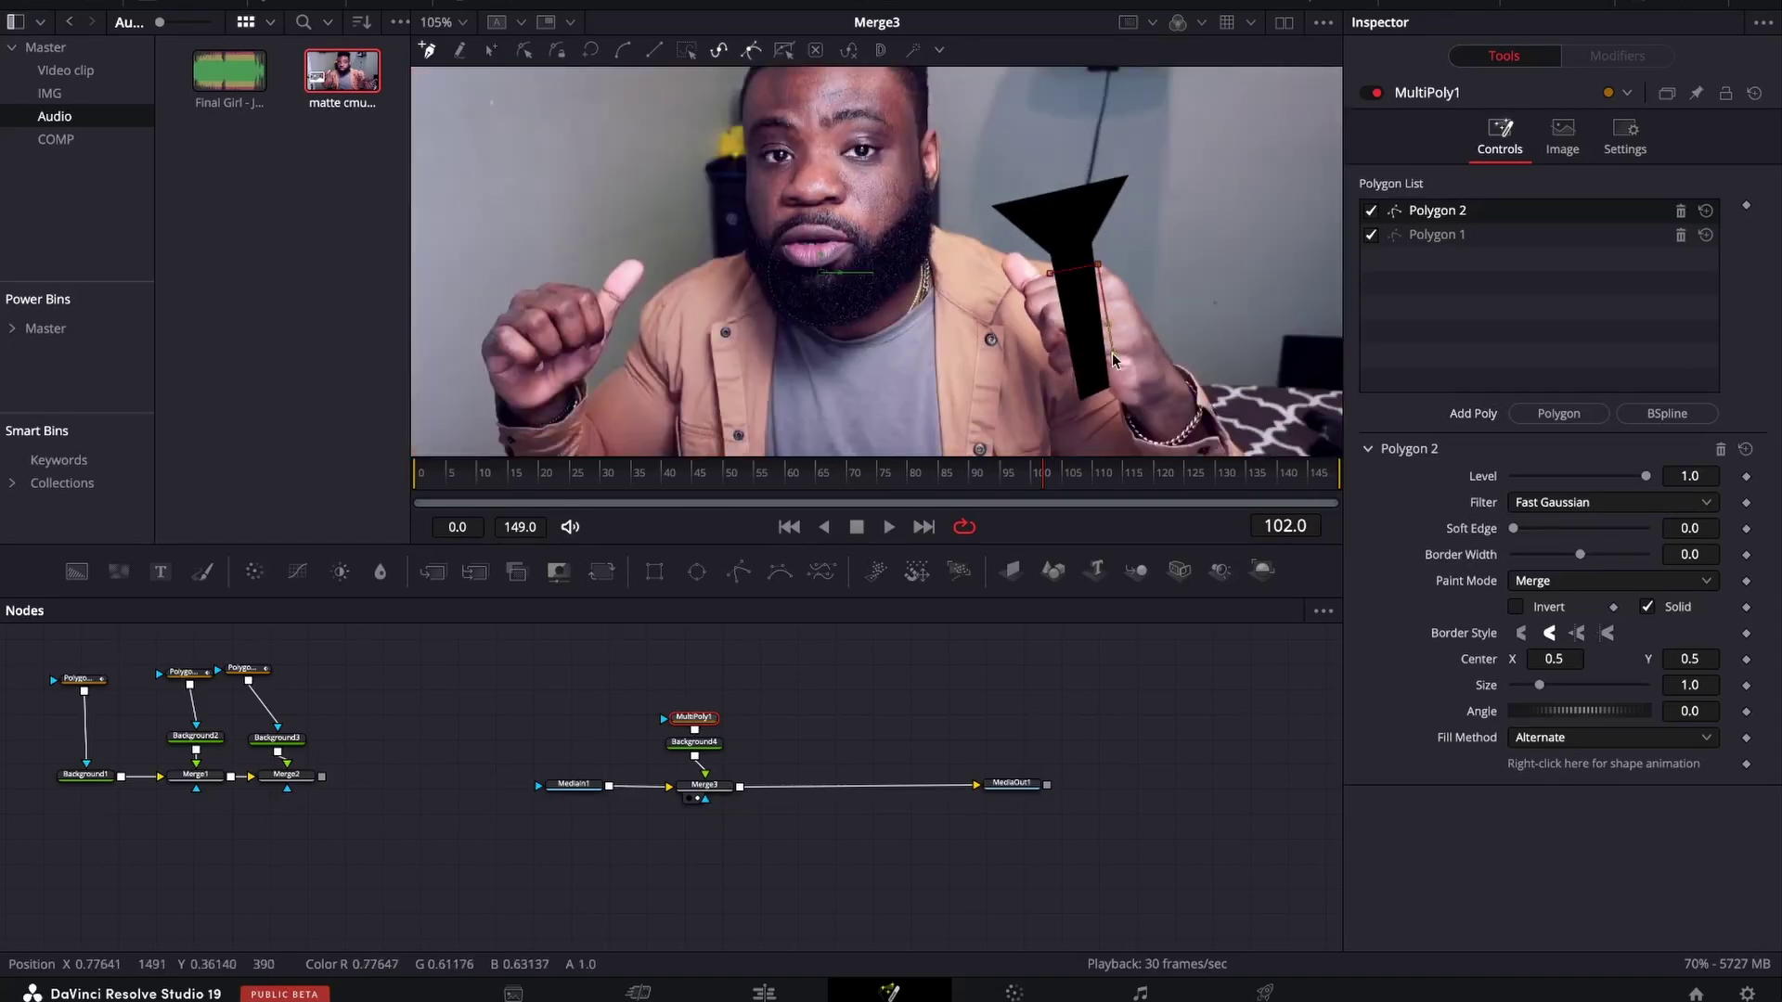
{"action": "left_click", "coordinate": [1113, 354]}
{"action": "left_click", "coordinate": [1064, 365]}
{"action": "left_click", "coordinate": [1049, 275]}
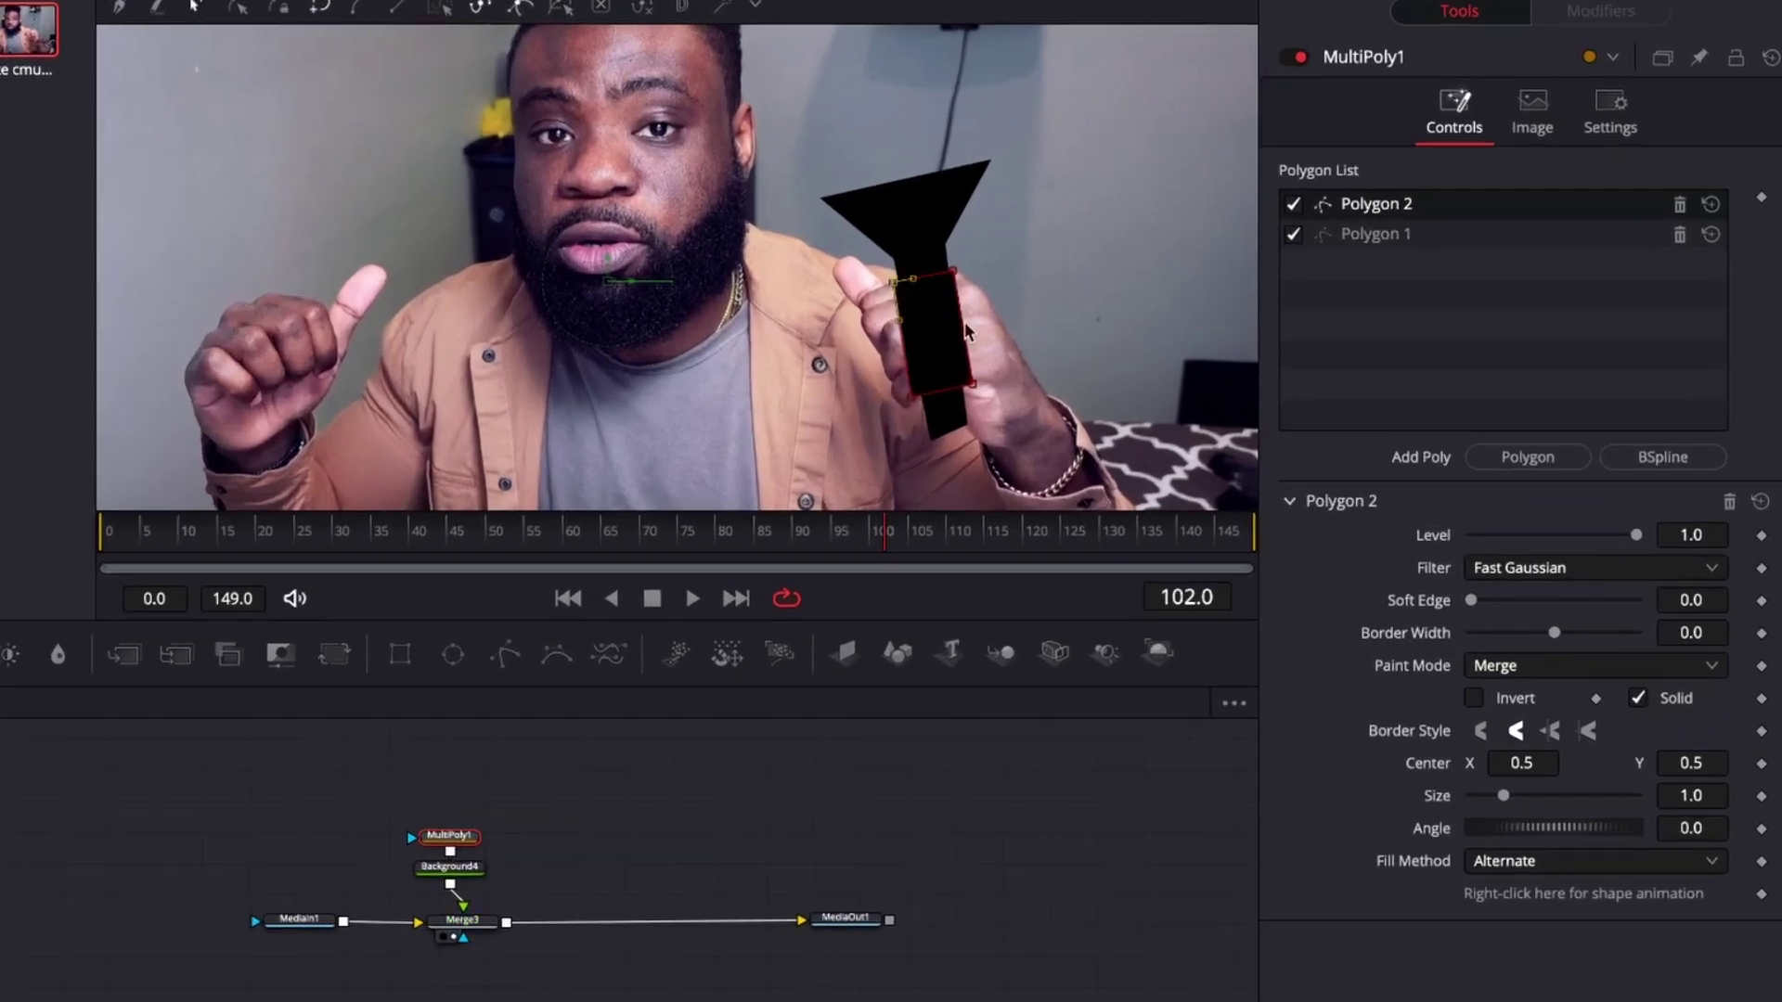
{"action": "left_click", "coordinate": [1523, 669]}
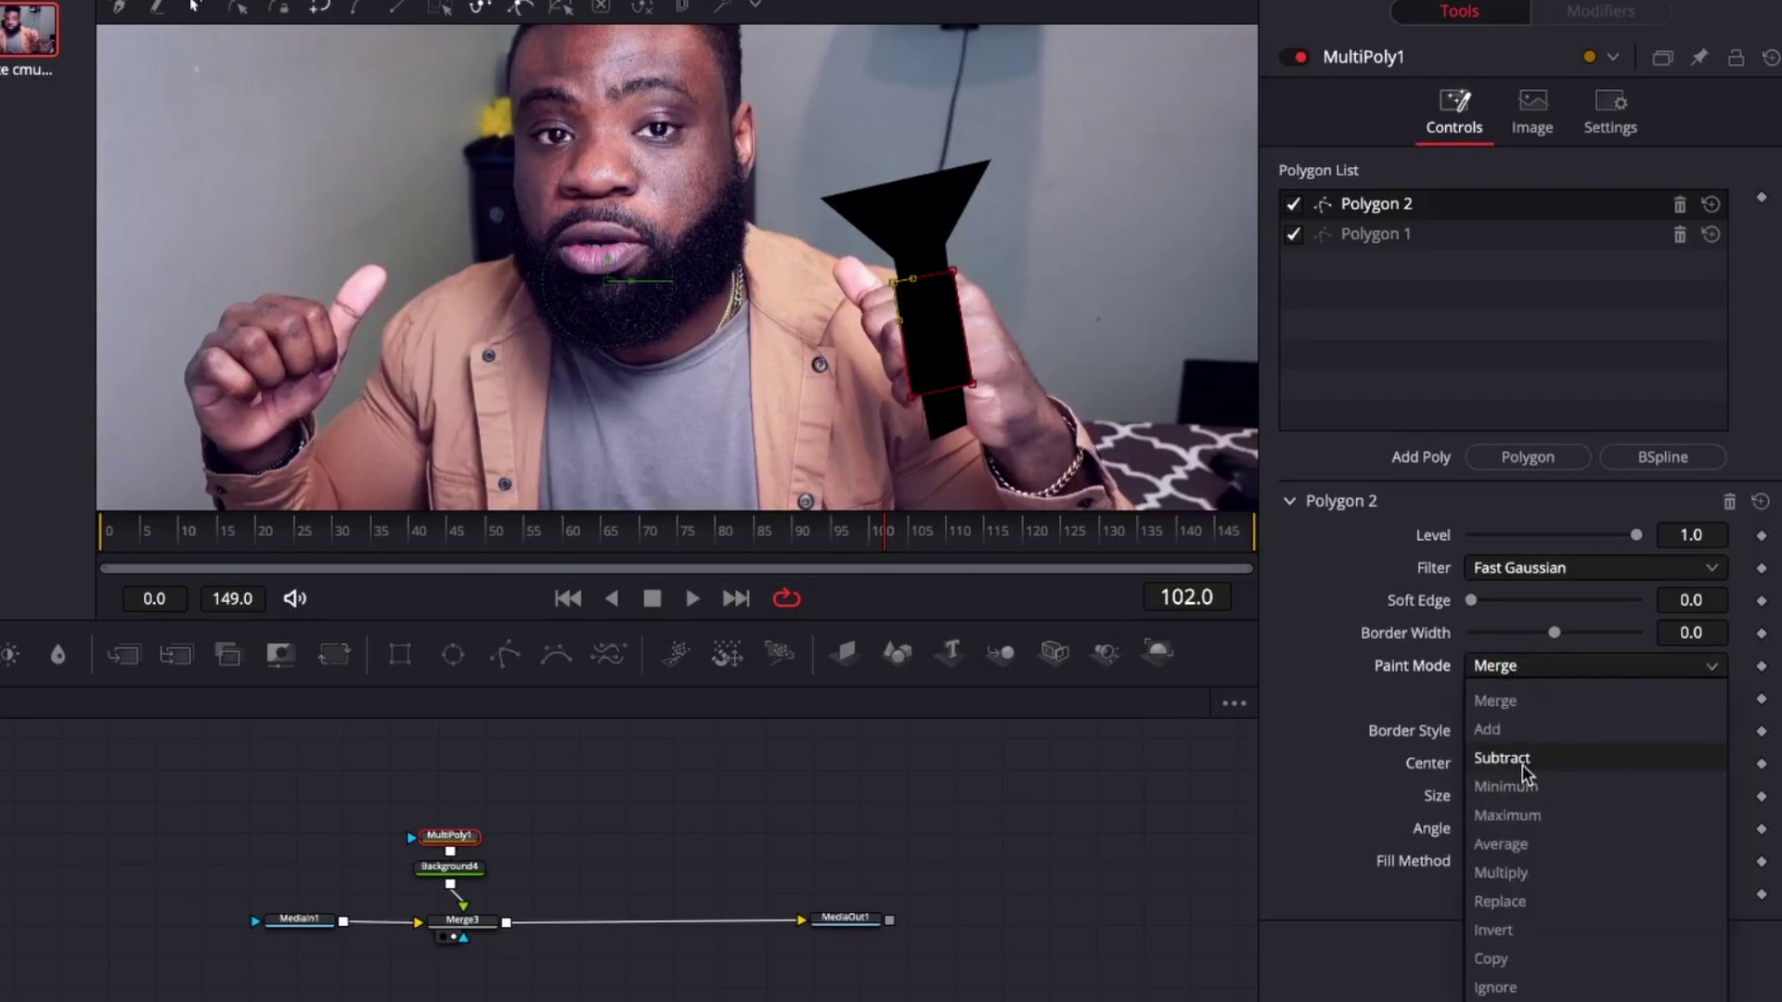
{"action": "left_click", "coordinate": [1522, 760]}
{"action": "left_click", "coordinate": [827, 862]}
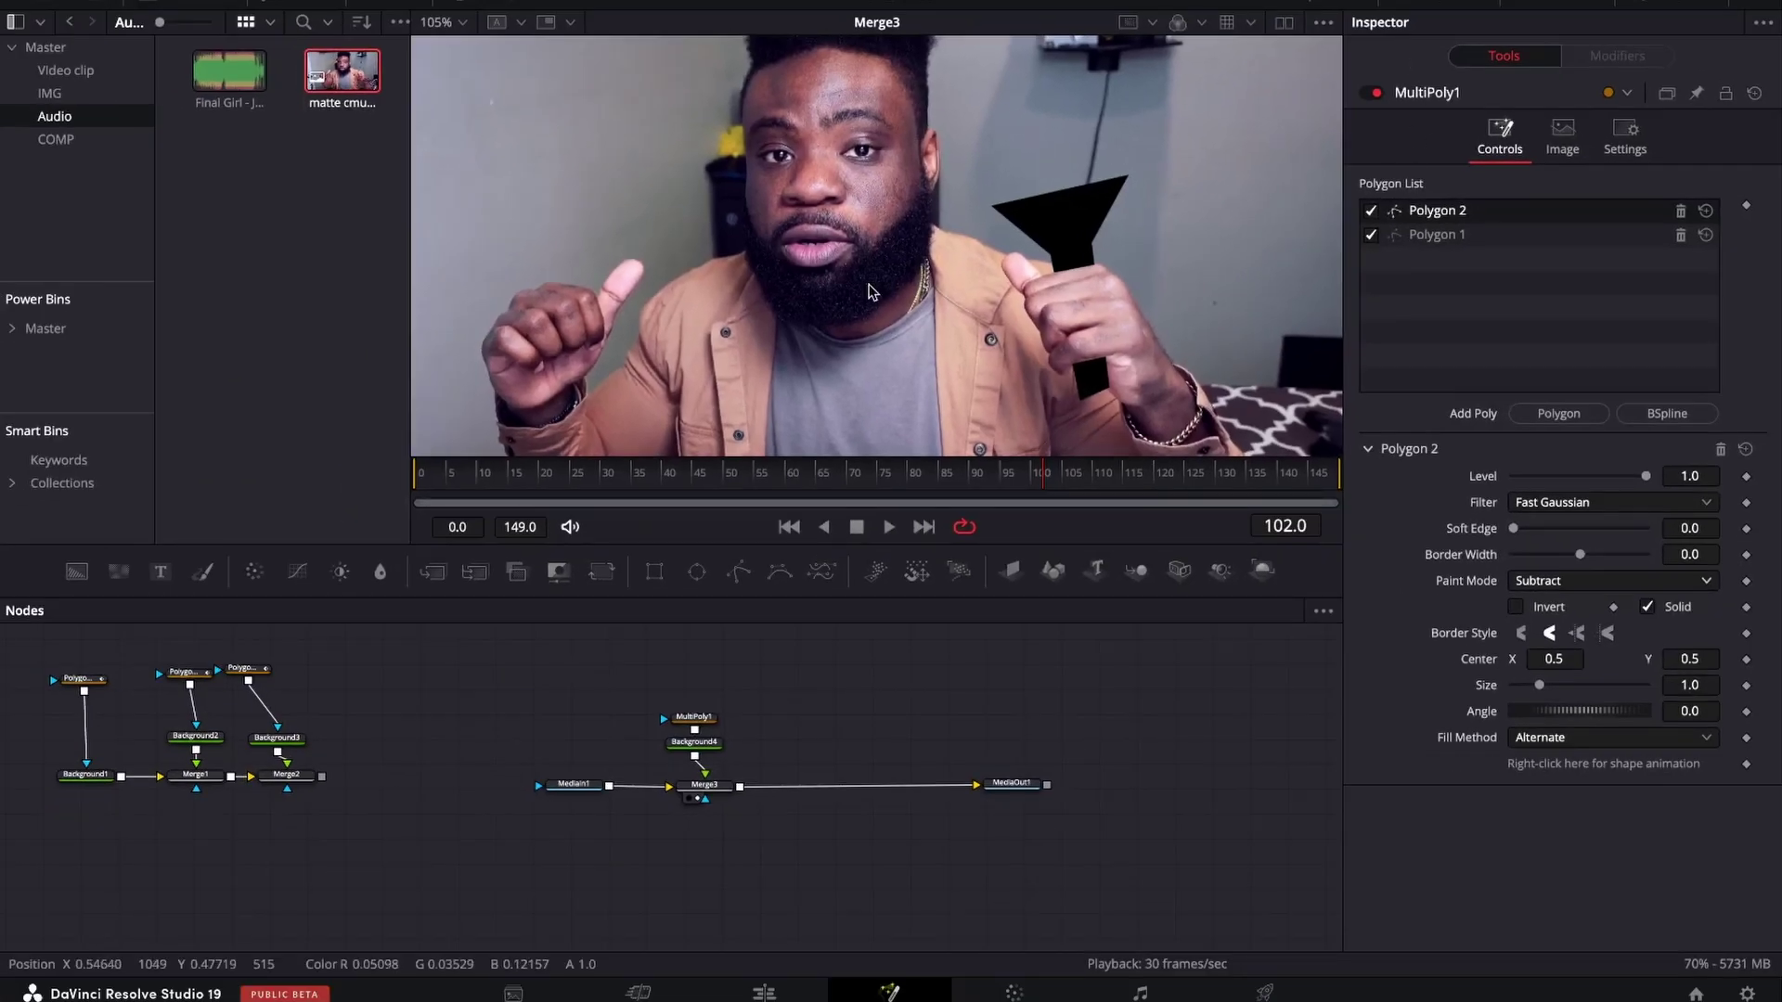
{"action": "scroll", "coordinate": [859, 256], "scroll_direction": "down", "scroll_amount": 2}
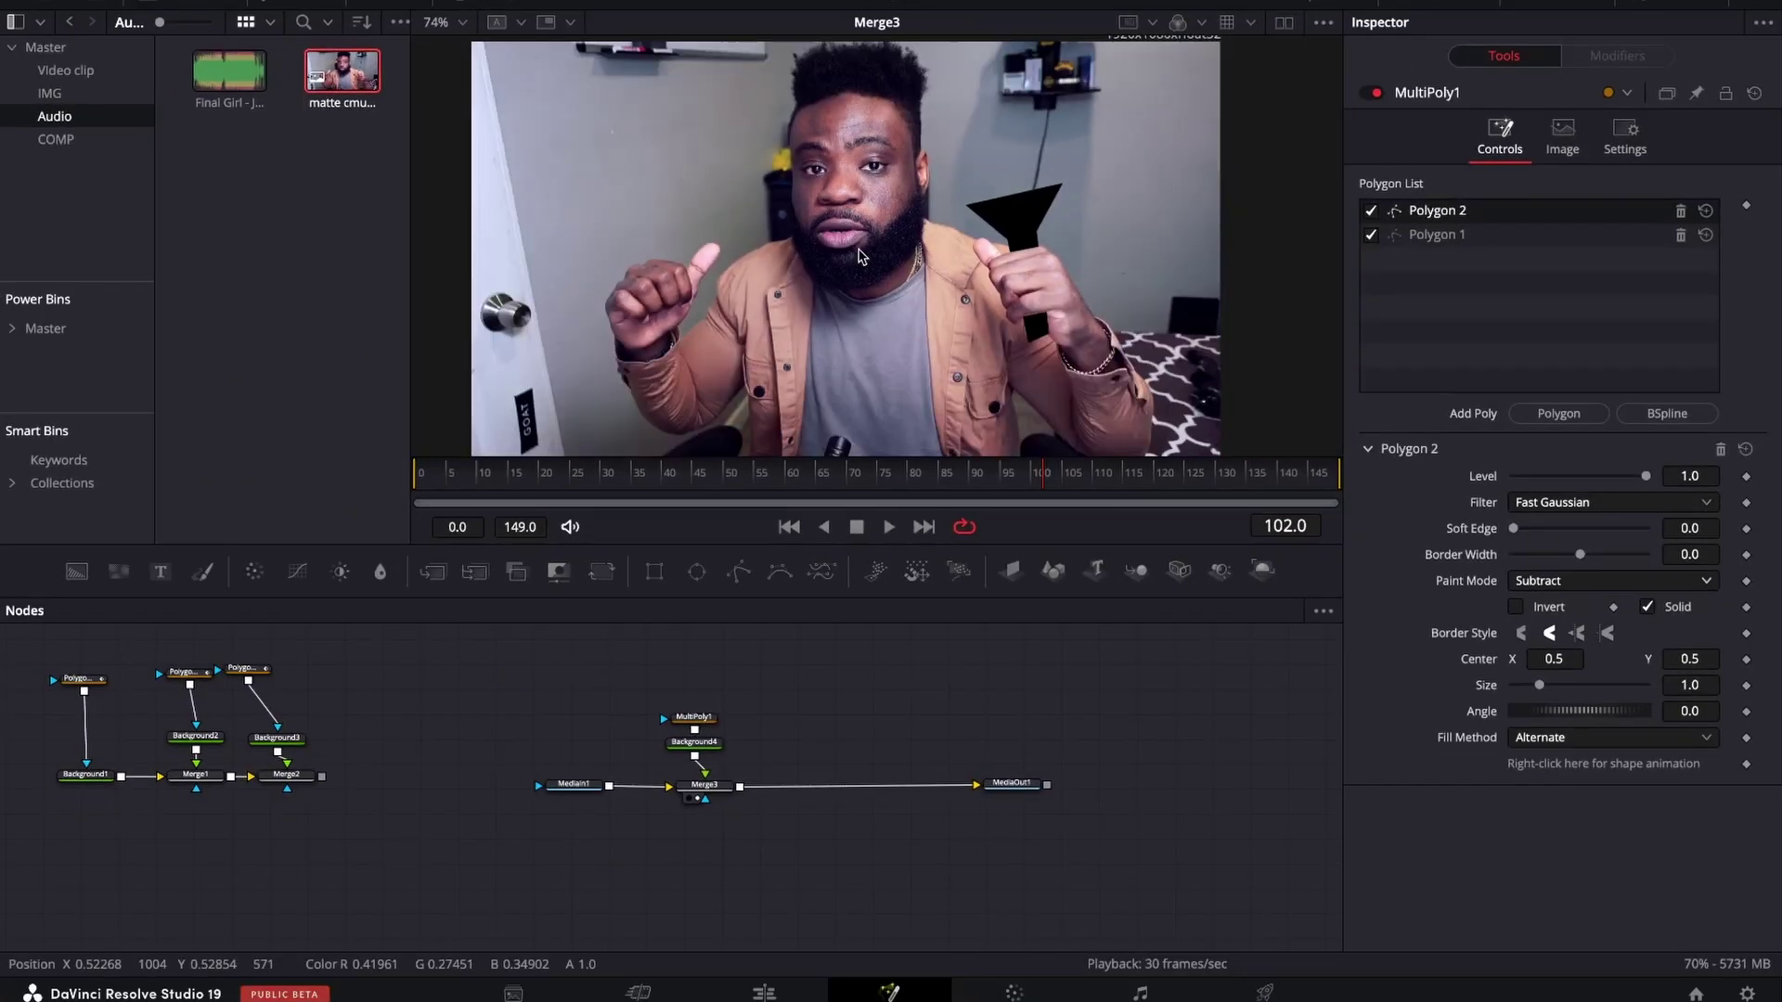